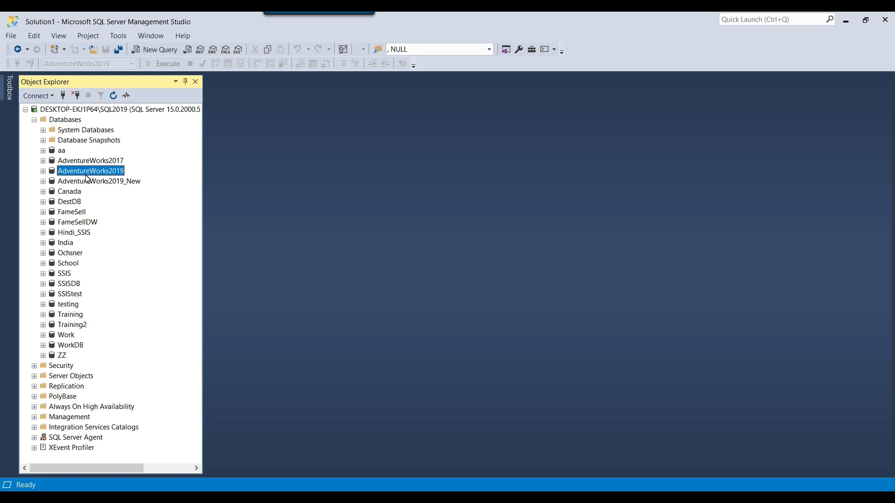
# Expand the AdventureWorks2019 database's tables and select the top 1000 rows of Sales.SalesOrderDetail
pyautogui.click(44, 172)
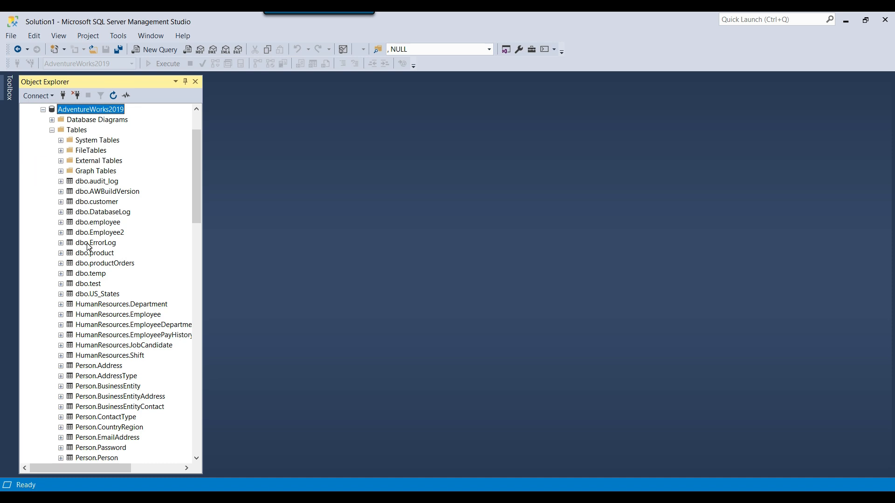
pyautogui.scroll(-5, 89, 248)
pyautogui.scroll(-5, 90, 248)
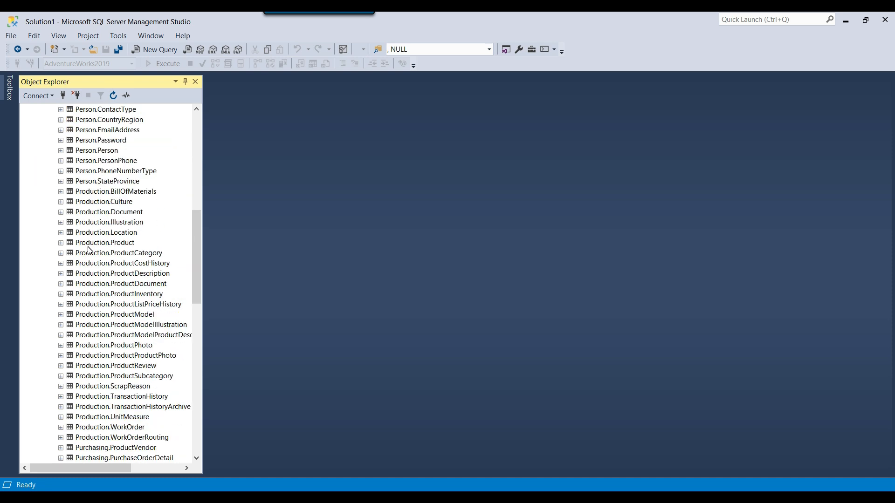
pyautogui.scroll(-7, 89, 250)
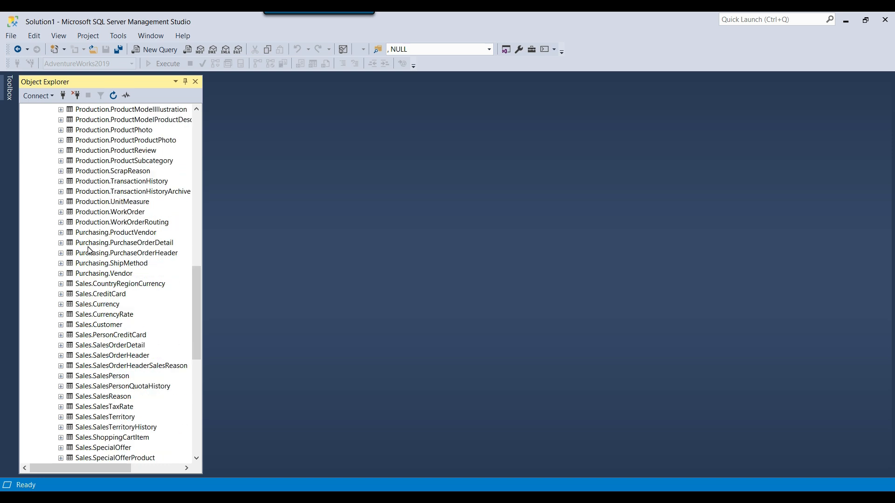
pyautogui.scroll(-2, 89, 250)
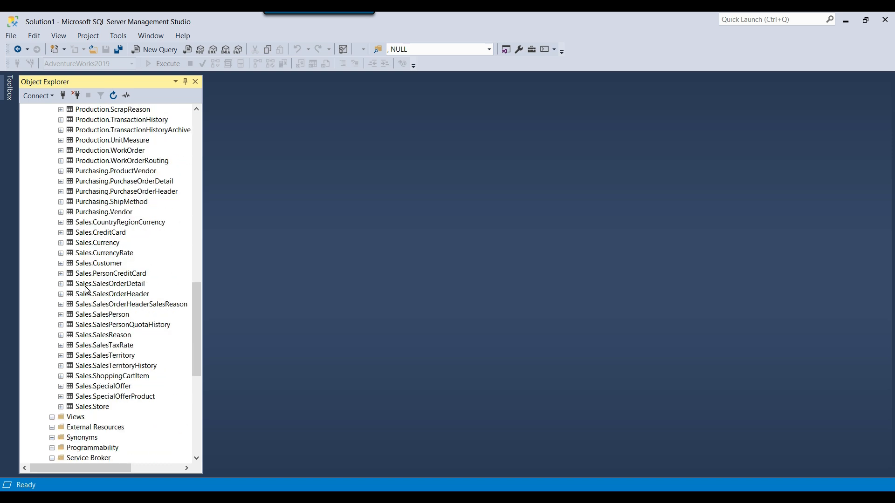
pyautogui.rightClick(123, 285)
pyautogui.click(169, 280)
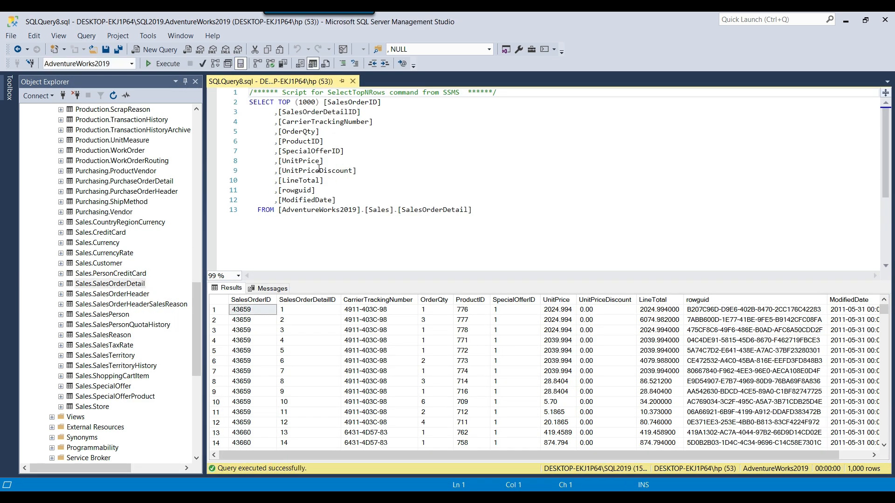
# Examine the SalesOrderDetail query and its result rows, comparing the OrderQty values across SalesOrderDetailID entries
pyautogui.click(424, 185)
pyautogui.moveTo(422, 210); pyautogui.dragTo(468, 210)
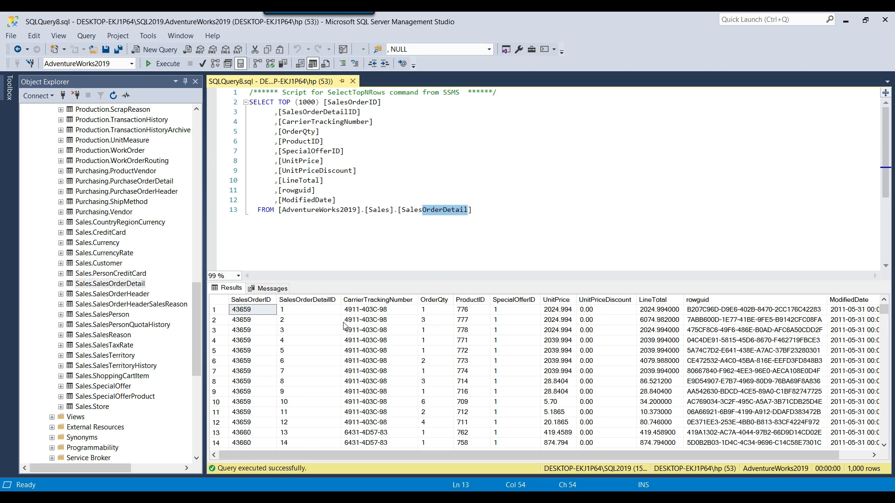
pyautogui.click(314, 311)
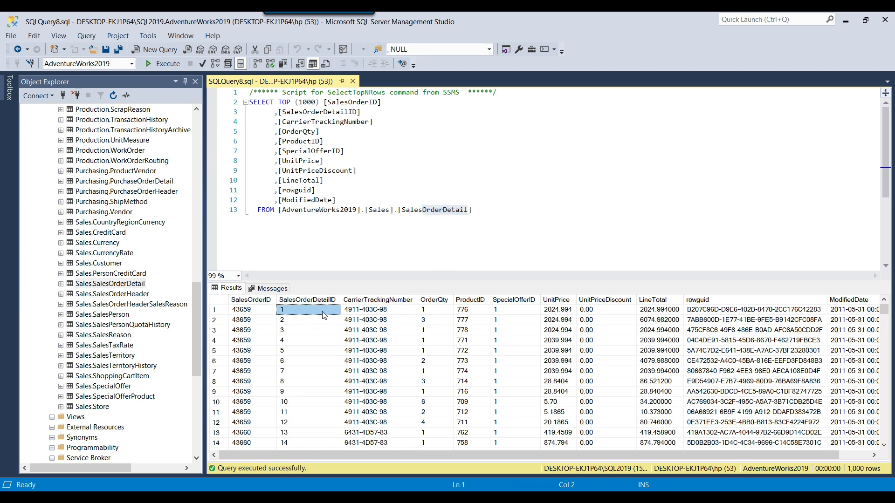
pyautogui.click(437, 310)
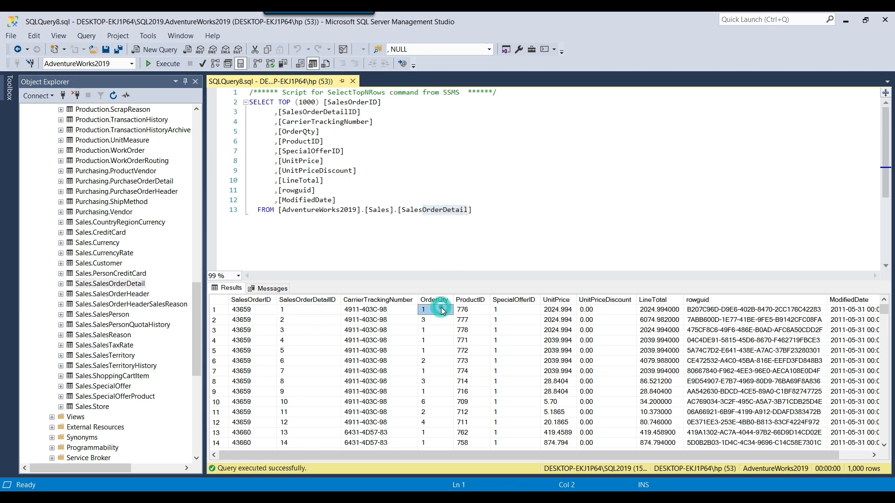
pyautogui.click(299, 325)
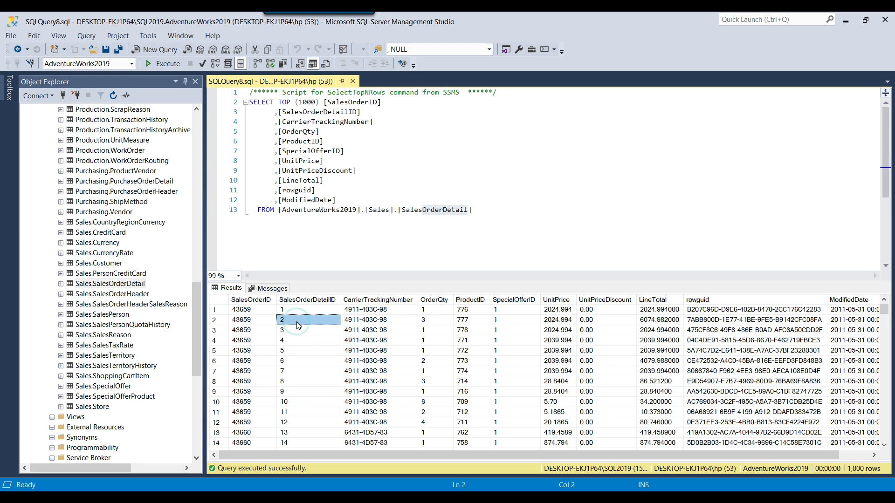
pyautogui.click(433, 319)
pyautogui.click(433, 362)
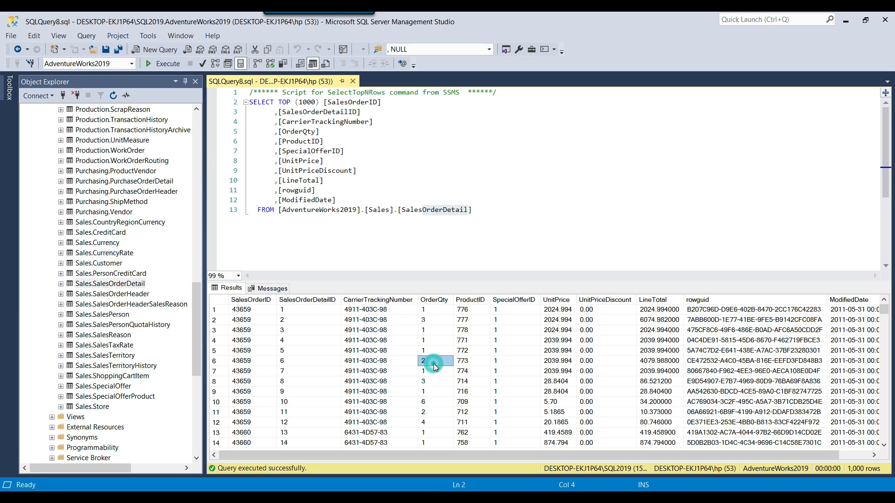
pyautogui.moveTo(322, 364); pyautogui.dragTo(430, 362)
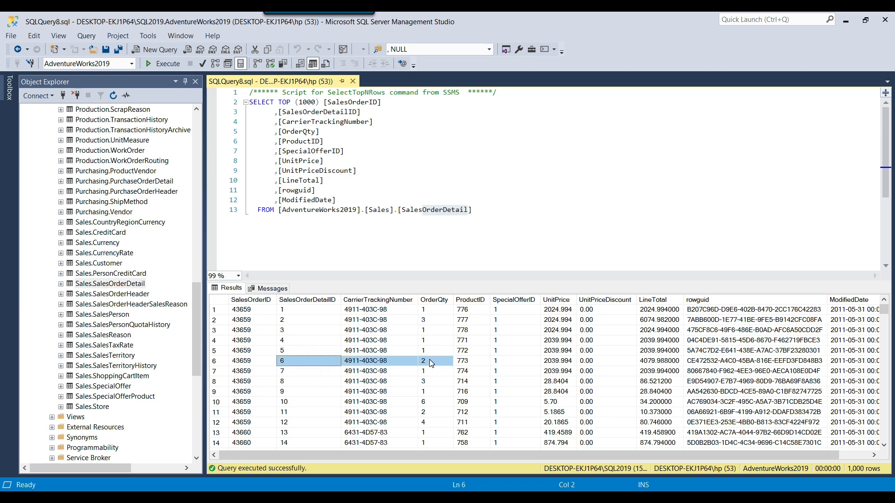
pyautogui.click(431, 426)
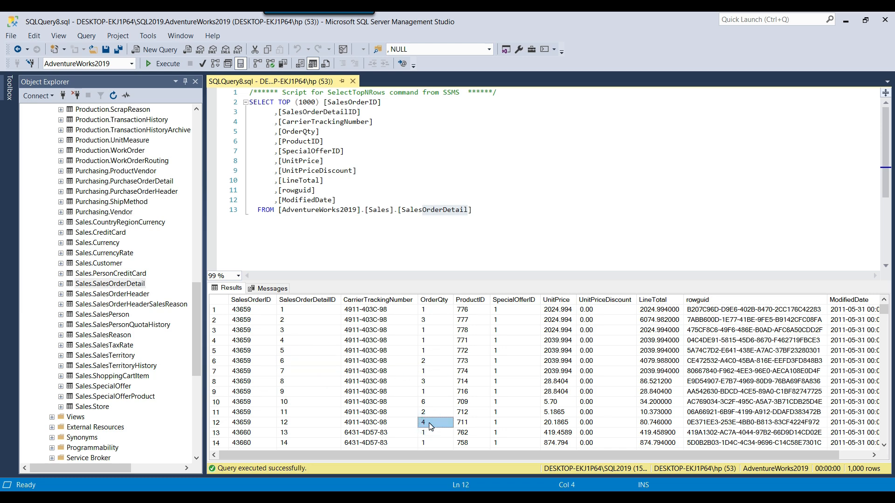
pyautogui.scroll(-2, 439, 338)
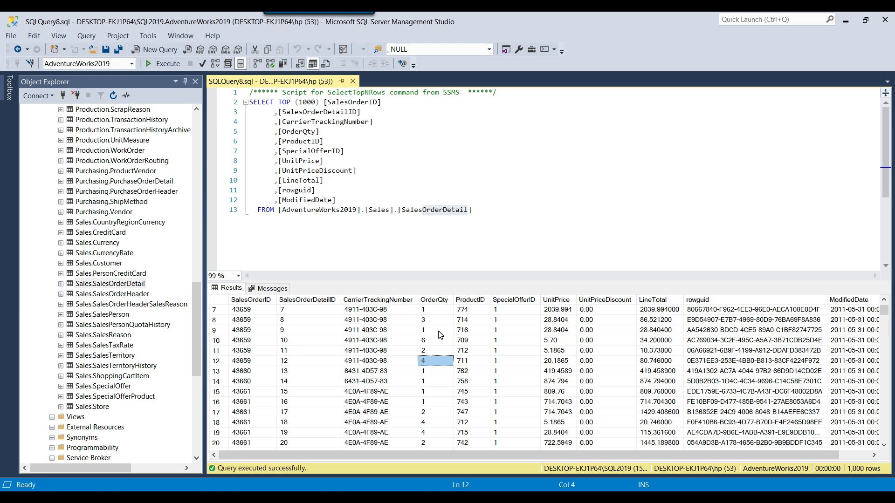
pyautogui.scroll(-15, 440, 340)
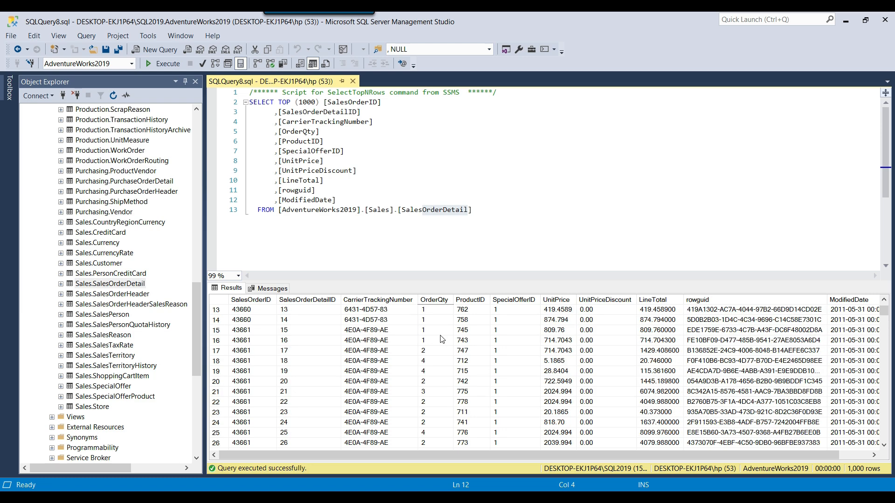
pyautogui.scroll(-1, 448, 352)
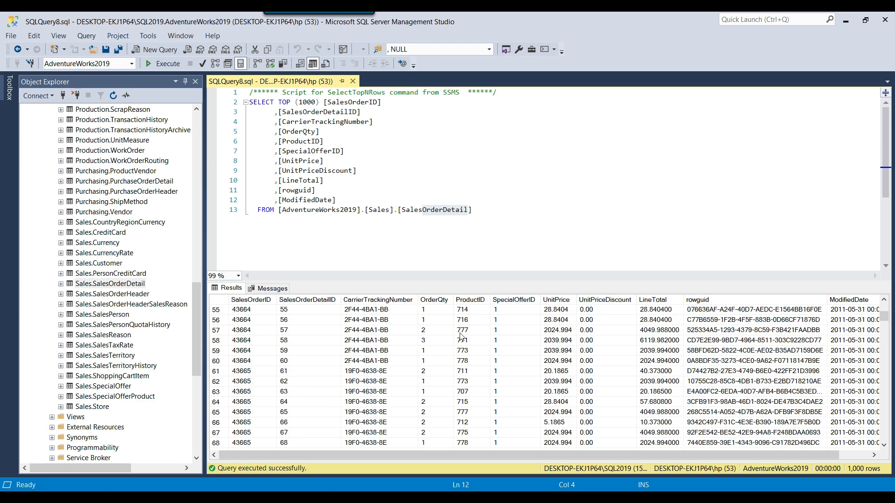
# Below the existing query, begin a select distinct statement that reuses its FROM [AdventureWorks2019].[Sales].[SalesOrderDetail] clause
pyautogui.click(516, 229)
pyautogui.press('Return')
pyautogui.press('Return')
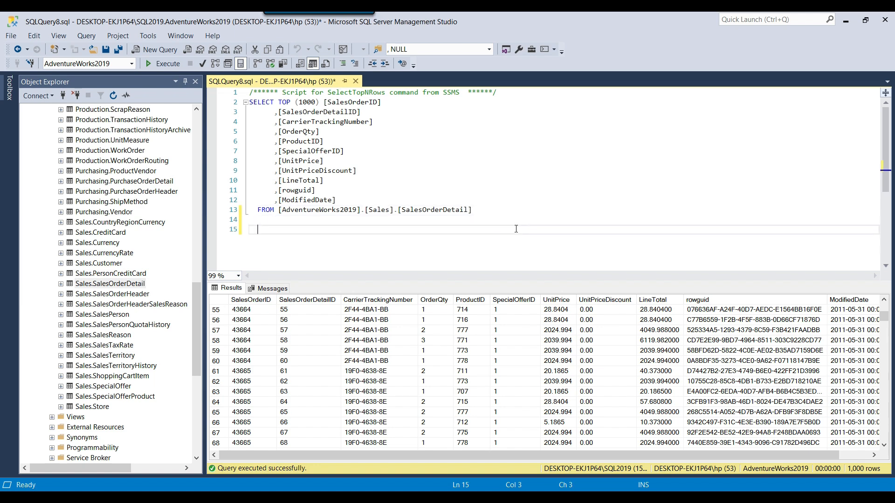
pyautogui.write('select distinct')
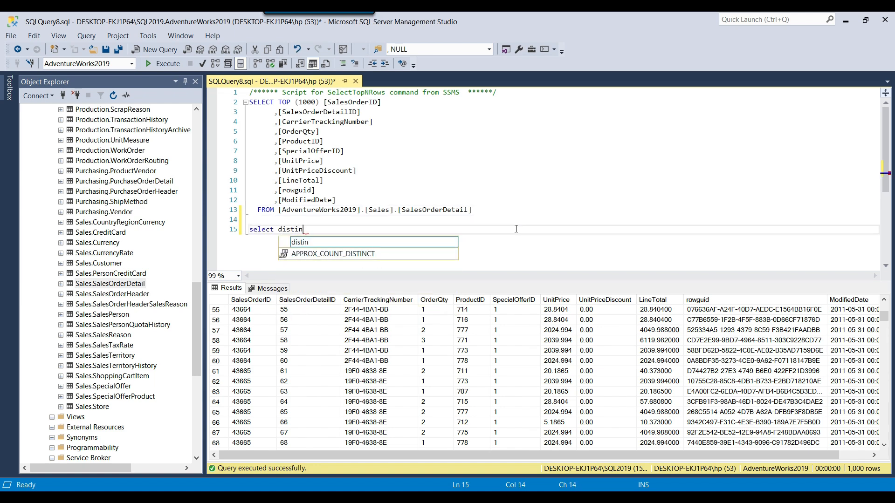
pyautogui.moveTo(254, 210); pyautogui.dragTo(473, 211)
pyautogui.hotkey('ctrl', 'c')
pyautogui.click(466, 236)
pyautogui.hotkey('ctrl', 'v')
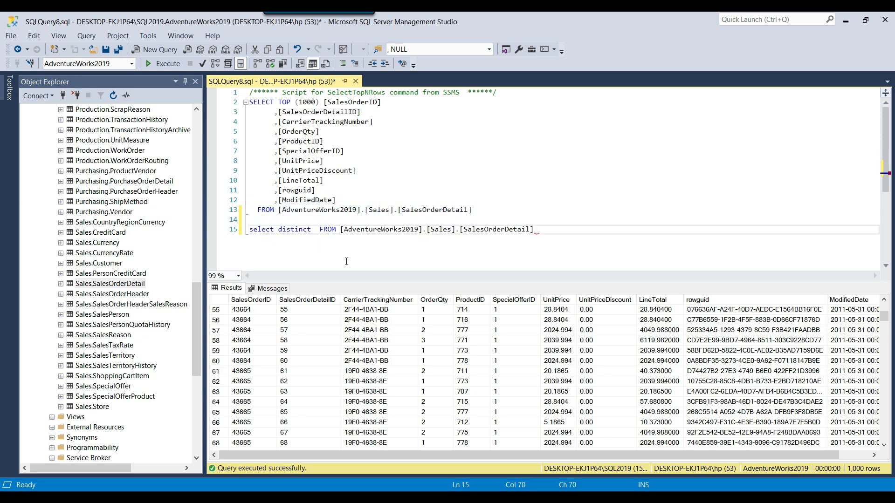
# Insert the [OrderQty] column into the select distinct statement and run only that statement
pyautogui.click(319, 231)
pyautogui.doubleClick(298, 131)
pyautogui.hotkey('ctrl', 'c')
pyautogui.click(318, 231)
pyautogui.hotkey('ctrl', 'v')
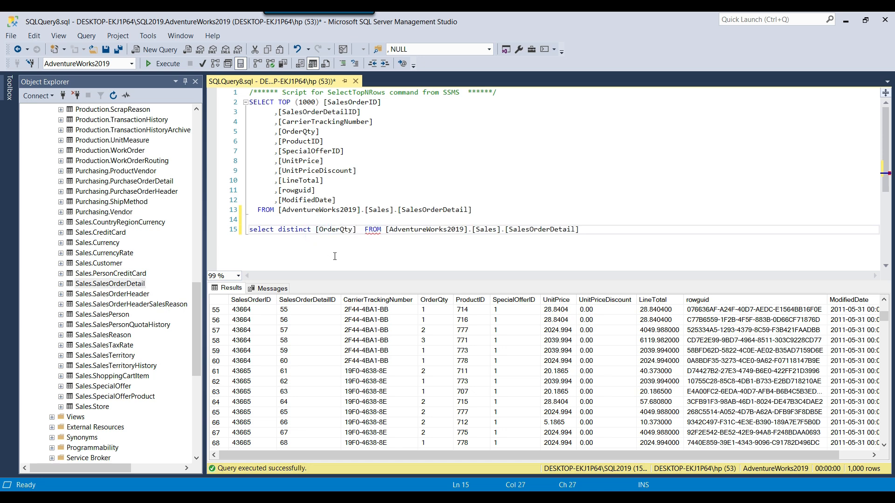
pyautogui.press('End')
pyautogui.hotkey('shift', 'Home')
pyautogui.press('F5')
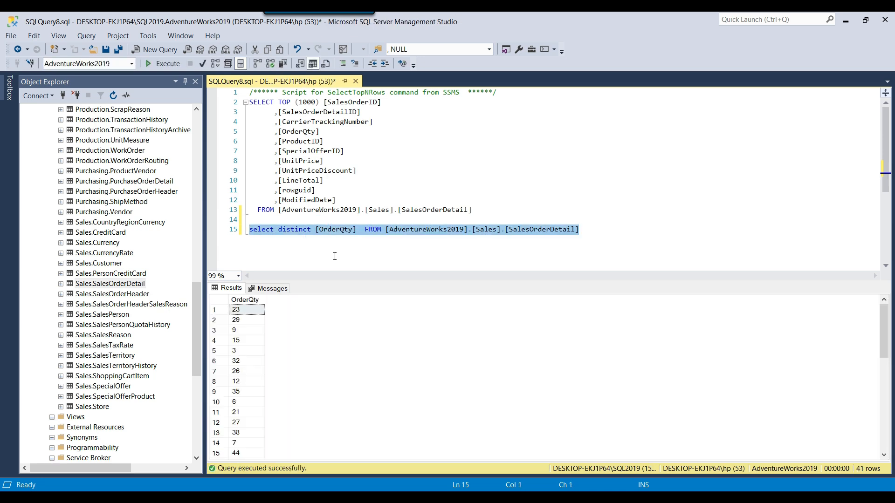
# Append the comment --41 to the distinct query and run only the SELECT TOP (1000) query above it
pyautogui.click(589, 232)
pyautogui.write('--41')
pyautogui.moveTo(495, 220); pyautogui.dragTo(202, 78)
pyautogui.click(163, 63)
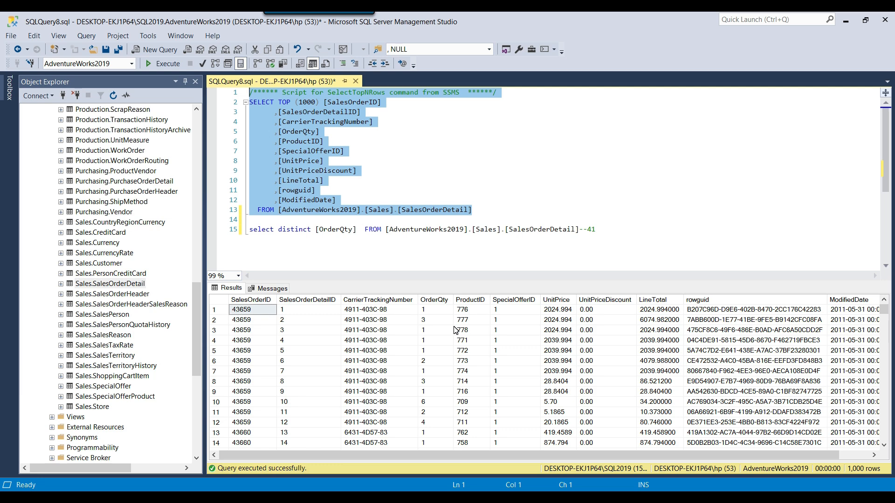
# Examine the differing OrderQty values in the results alongside the SalesOrderDetail table named in the distinct query
pyautogui.click(436, 309)
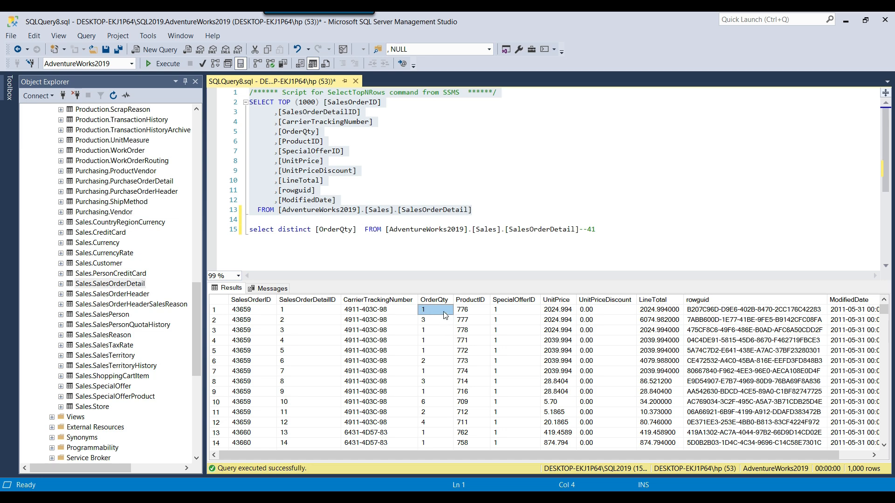
pyautogui.moveTo(508, 229); pyautogui.dragTo(577, 229)
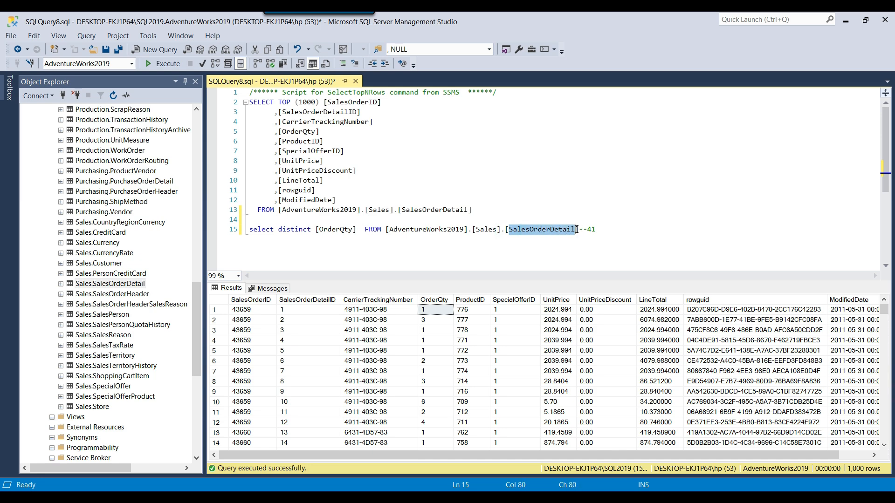
pyautogui.click(438, 363)
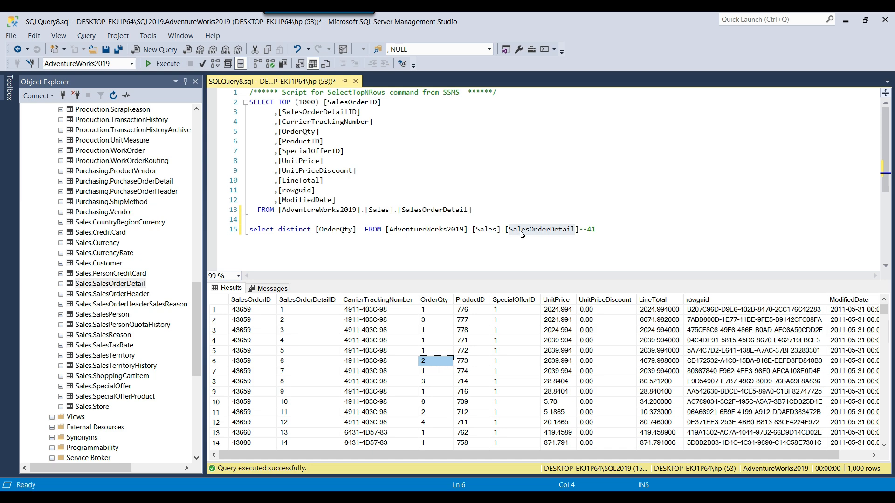
pyautogui.moveTo(551, 230)
pyautogui.click(433, 321)
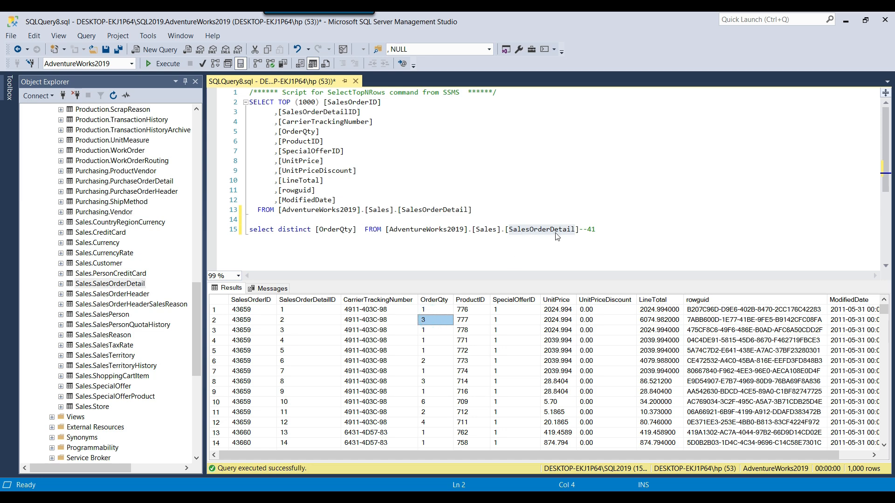
# Remove the script comment line and the TOP (1000) limit from the SalesOrderDetail SELECT query
pyautogui.click(485, 208)
pyautogui.click(510, 95)
pyautogui.tripleClick(511, 96)
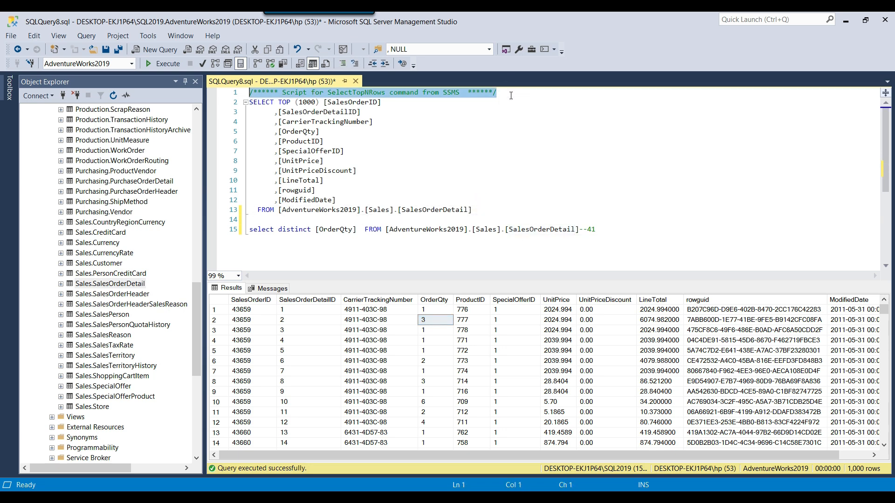
pyautogui.press('Delete')
pyautogui.moveTo(278, 92); pyautogui.dragTo(322, 88)
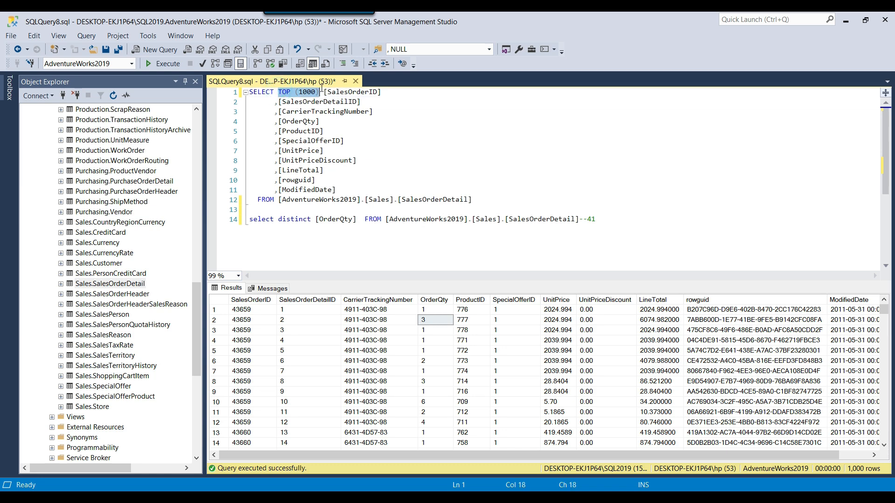
pyautogui.press('Delete')
pyautogui.press('Delete')
# Add the condition where OrderQty = 1 to the SalesOrderDetail SELECT query and run only that query
pyautogui.click(487, 197)
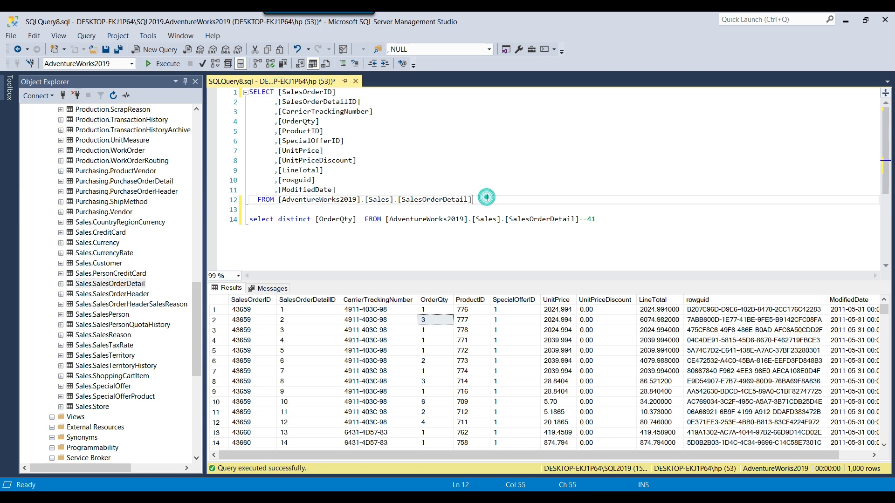
pyautogui.write('where OrderQty = 1')
pyautogui.hotkey('ctrl', 'shift', 'Home')
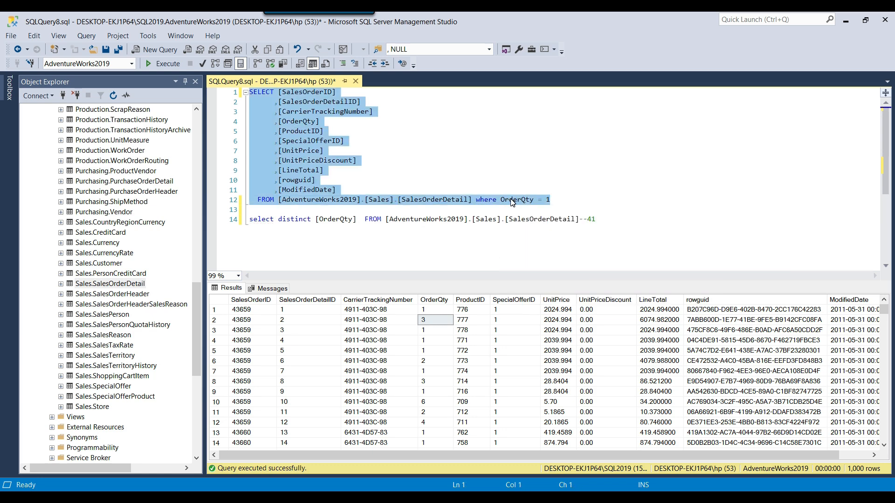
pyautogui.press('F5')
# Change the OrderQty filter to 10 and run the filtered SELECT query again
pyautogui.click(564, 200)
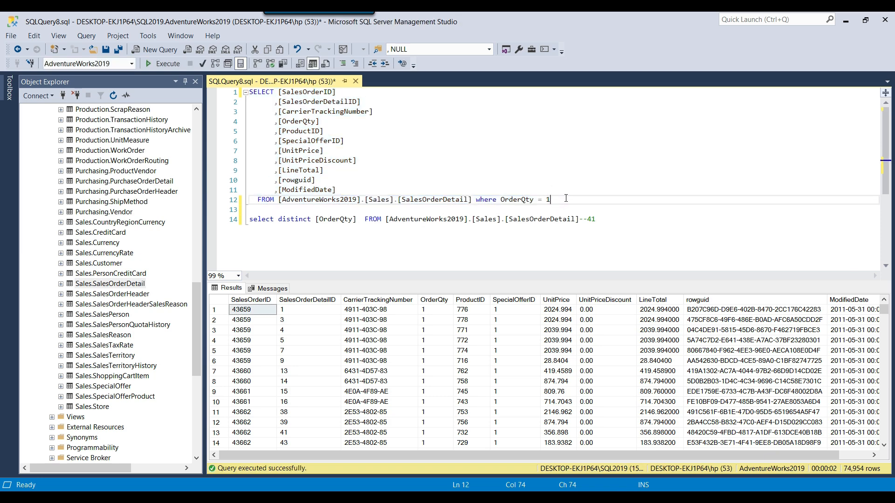
pyautogui.write('0')
pyautogui.hotkey('ctrl', 'shift', 'Home')
pyautogui.press('F5')
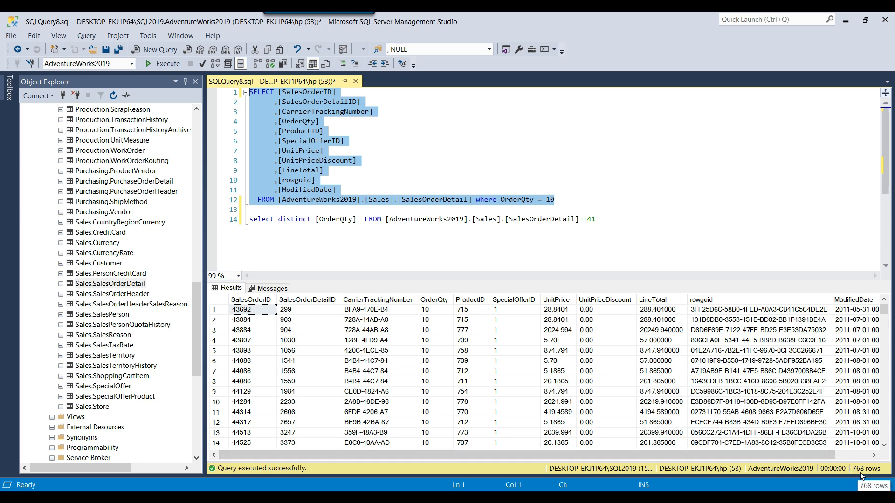
# Switch to Visual Studio to view the Package.dtsx control flow, and return to SQL Server Management Studio
pyautogui.click(576, 199)
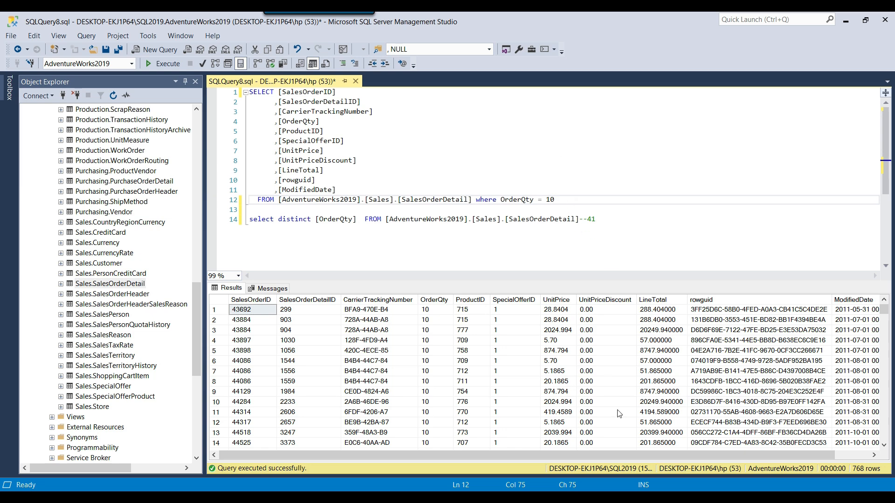
pyautogui.click(586, 498)
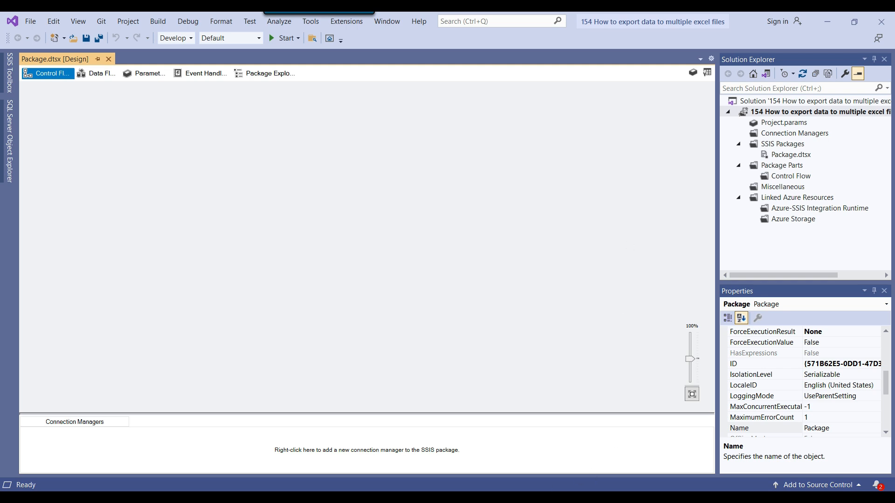
pyautogui.hotkey('alt', 'Tab')
# Run only the select distinct [OrderQty] statement again to list the distinct order quantities
pyautogui.click(466, 243)
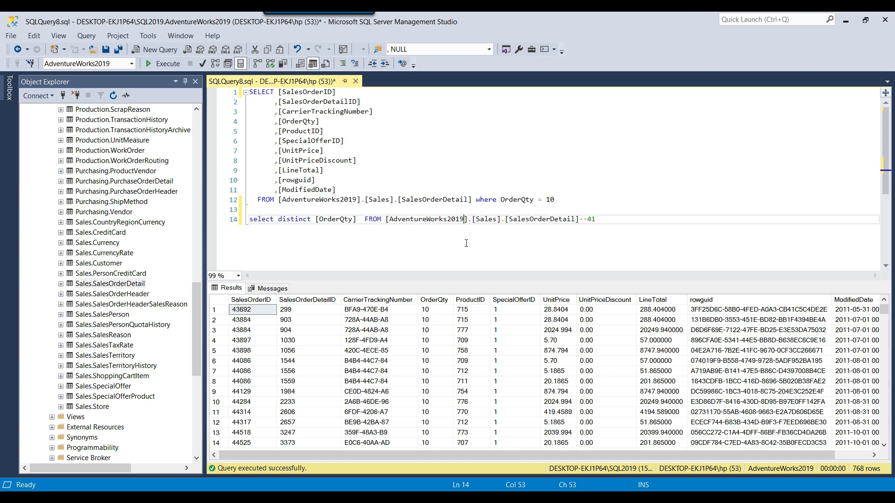
pyautogui.moveTo(606, 219); pyautogui.dragTo(249, 219)
pyautogui.click(165, 65)
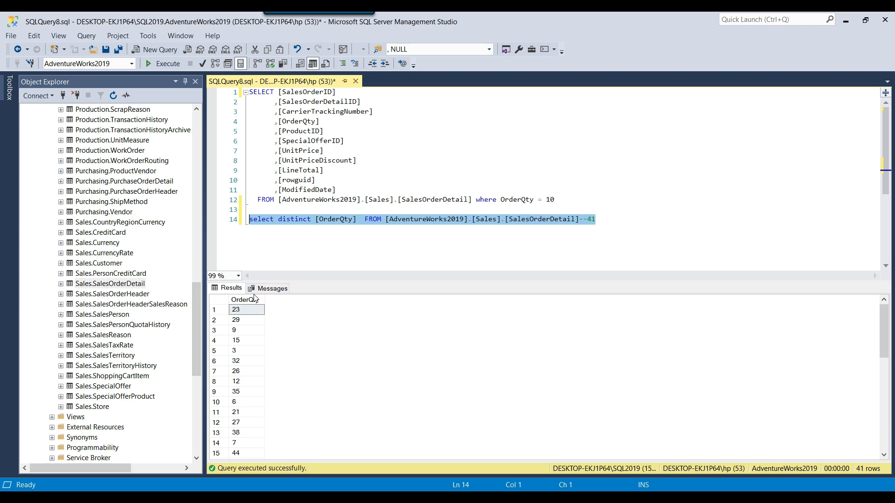
# Replace the trailing comment of the select distinct statement with order by [OrderQty] and run only that statement
pyautogui.click(590, 223)
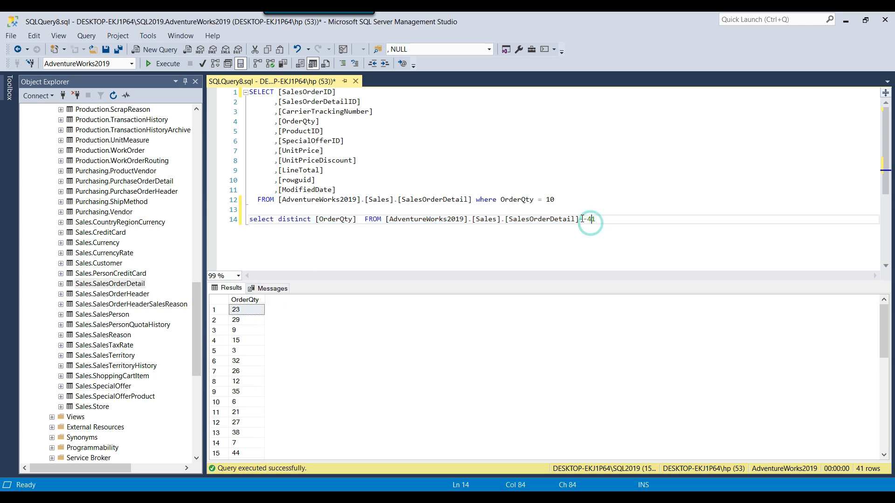
pyautogui.moveTo(579, 217); pyautogui.dragTo(626, 216)
pyautogui.write('order by')
pyautogui.moveTo(315, 220); pyautogui.dragTo(356, 219)
pyautogui.hotkey('ctrl', 'c')
pyautogui.click(623, 220)
pyautogui.hotkey('ctrl', 'v')
pyautogui.hotkey('shift', 'Home')
pyautogui.press('F5')
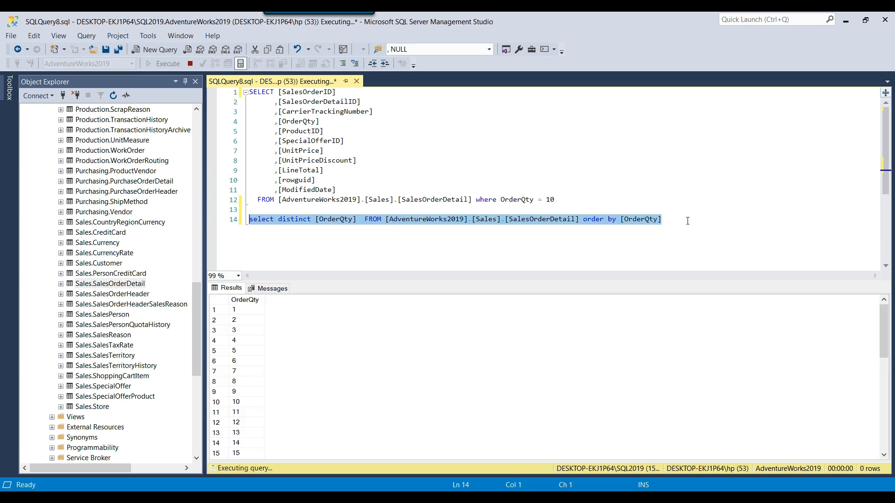
# Examine the individual OrderQty values in the sorted result list, starting from the first row
pyautogui.click(252, 311)
pyautogui.click(241, 320)
pyautogui.click(237, 330)
pyautogui.click(237, 341)
pyautogui.click(237, 351)
pyautogui.click(241, 362)
pyautogui.click(243, 372)
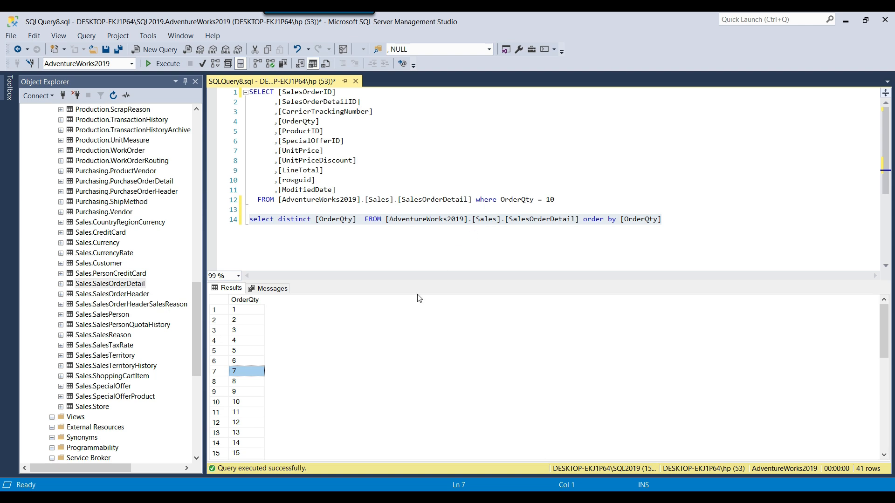
pyautogui.click(240, 310)
pyautogui.click(240, 320)
pyautogui.click(241, 331)
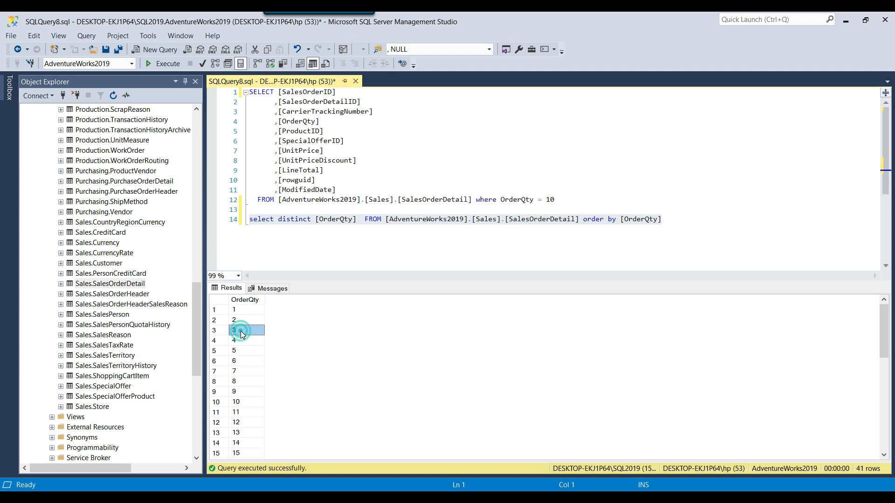
pyautogui.click(250, 311)
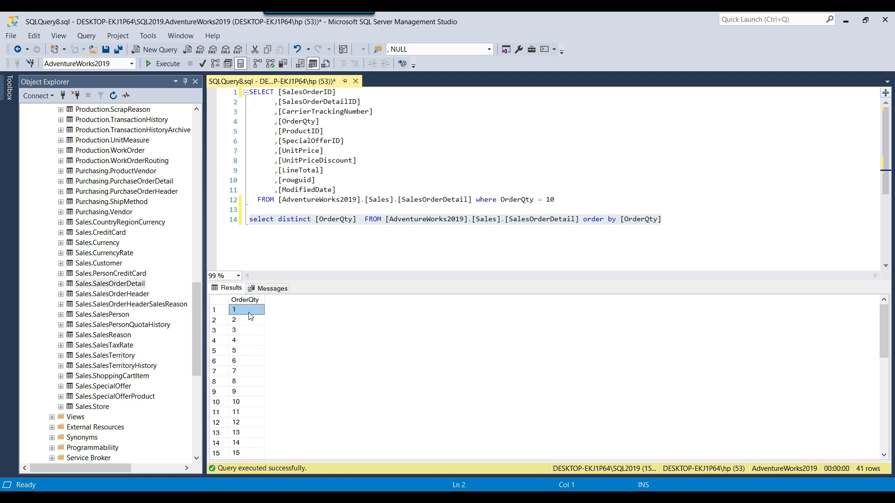
# Run only the SalesOrderDetail SELECT query with the OrderQty = 10 filter again
pyautogui.click(536, 200)
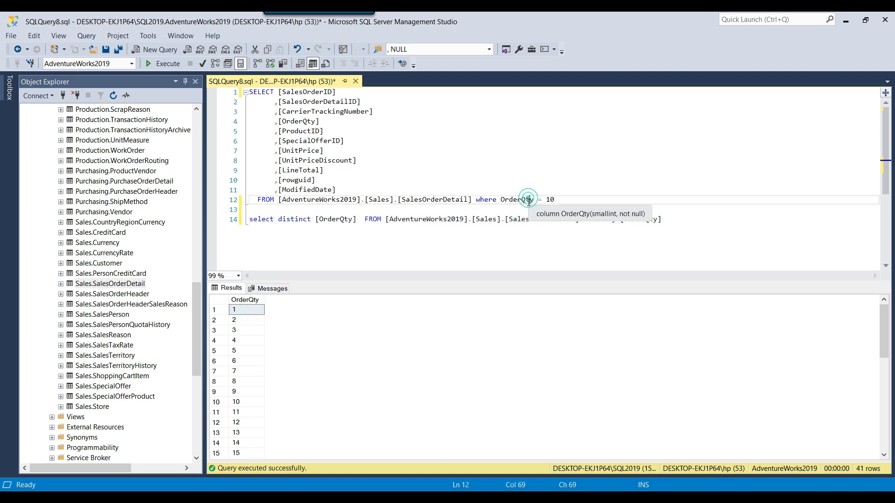
pyautogui.moveTo(556, 199); pyautogui.dragTo(235, 83)
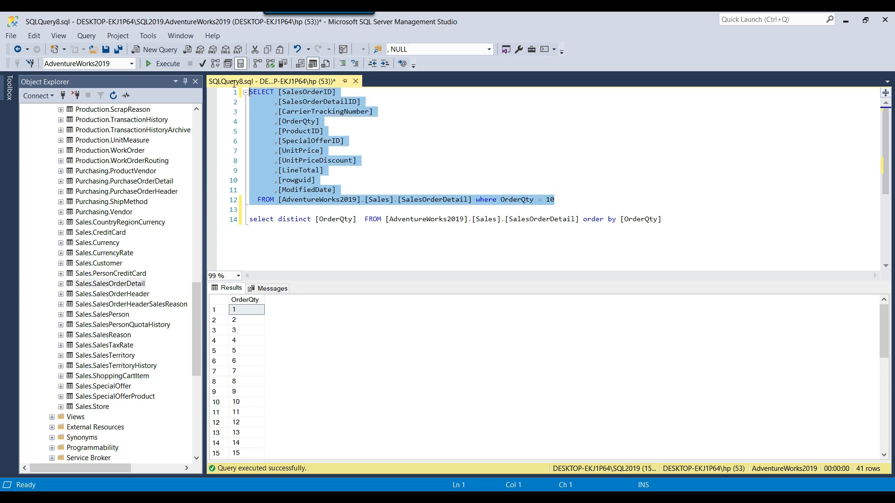
pyautogui.click(154, 63)
pyautogui.click(559, 203)
pyautogui.doubleClick(549, 200)
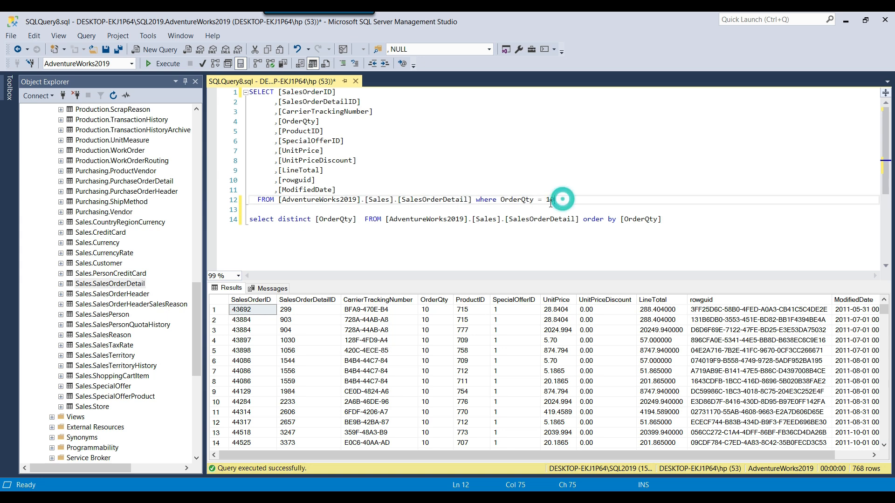
# Run the sorted select distinct [OrderQty] statement again and review the quantities through the end of the list
pyautogui.moveTo(671, 220); pyautogui.dragTo(249, 220)
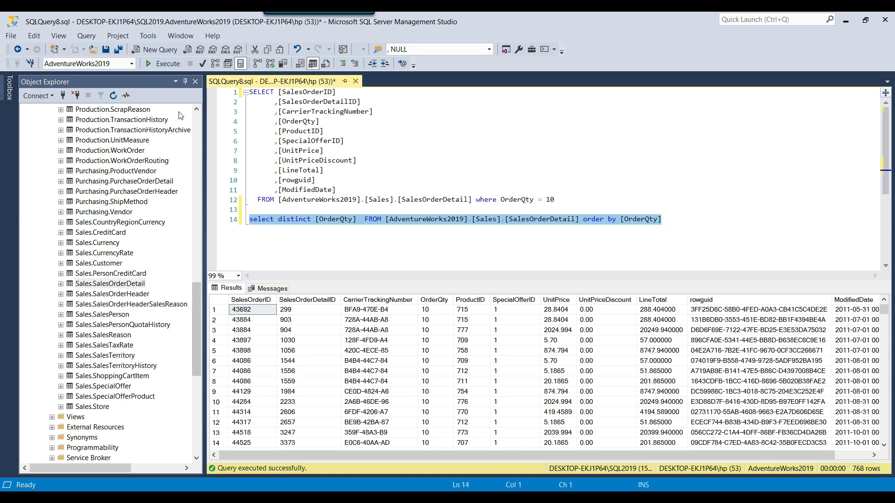
pyautogui.click(162, 68)
pyautogui.moveTo(558, 201); pyautogui.dragTo(542, 201)
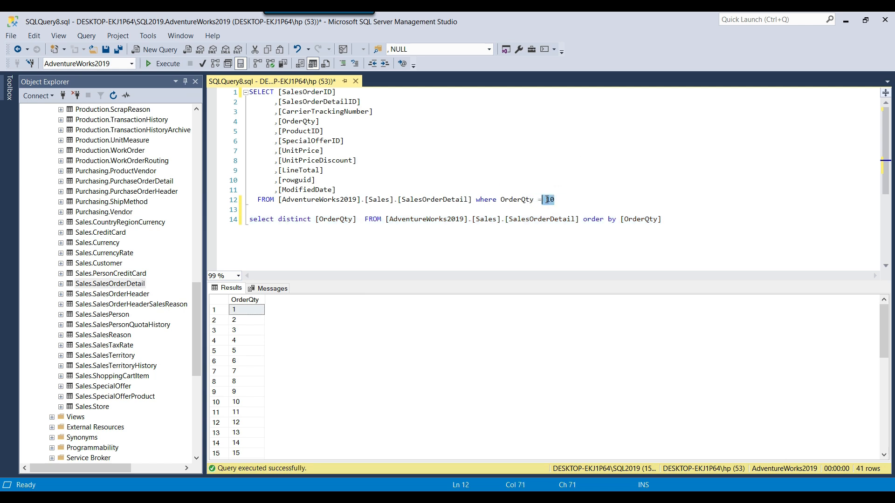
pyautogui.moveTo(242, 446); pyautogui.dragTo(247, 351)
pyautogui.scroll(-9, 254, 364)
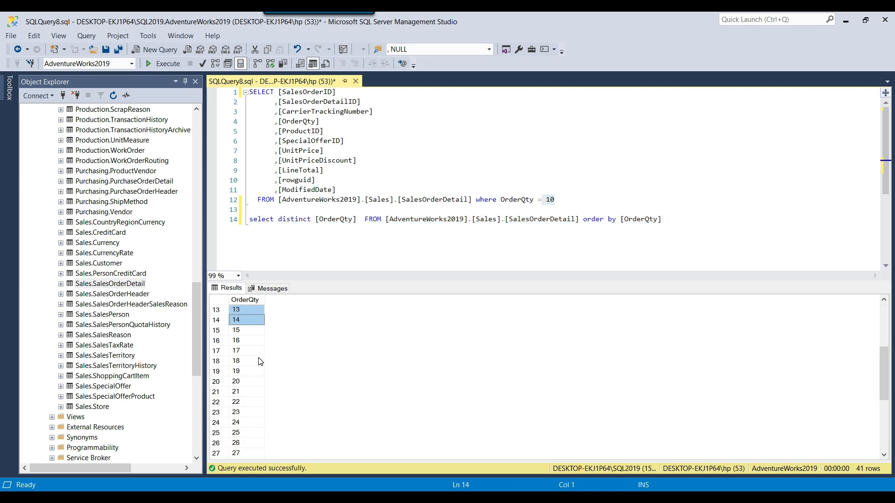
pyautogui.click(259, 330)
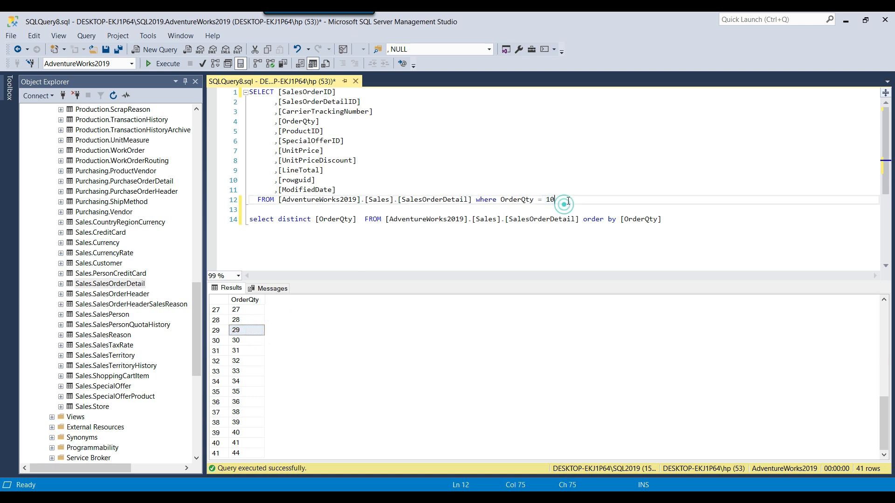
# Review the filtered SELECT query, then the OrderQty column and SalesOrderDetail table used in the distinct statement
pyautogui.moveTo(555, 200); pyautogui.dragTo(227, 88)
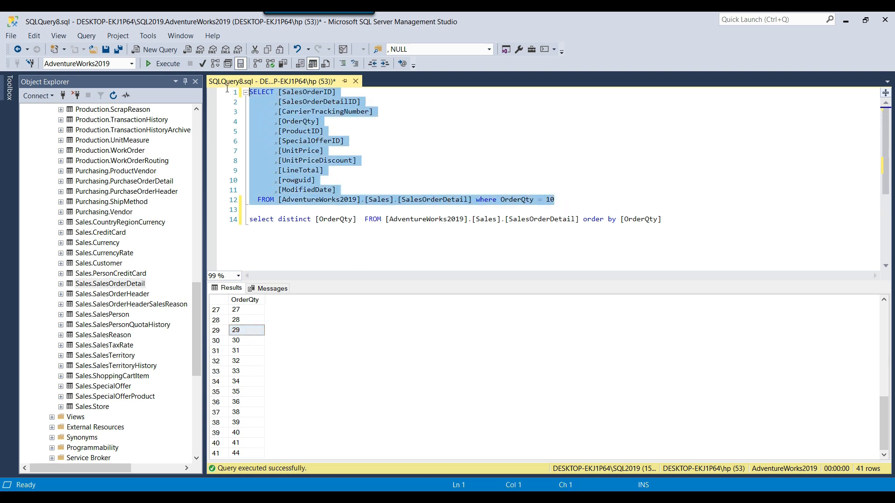
pyautogui.moveTo(574, 201); pyautogui.dragTo(205, 65)
pyautogui.moveTo(320, 219); pyautogui.dragTo(352, 219)
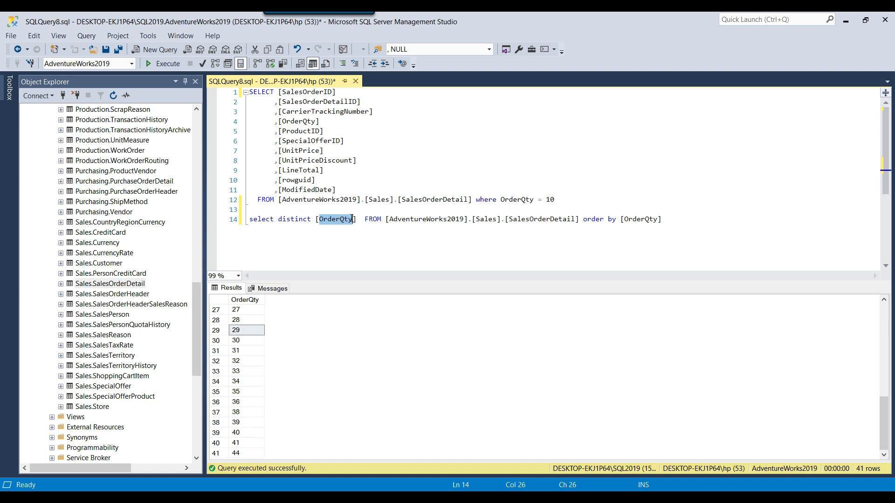
pyautogui.click(321, 219)
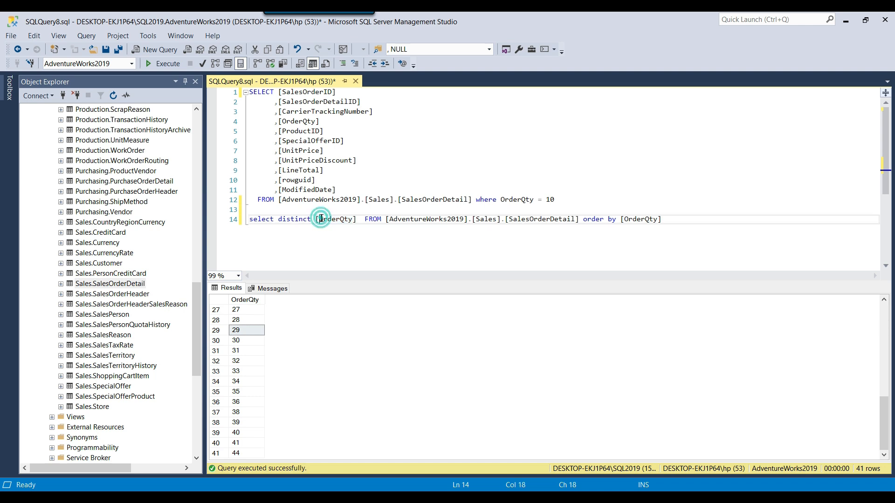
pyautogui.moveTo(320, 219); pyautogui.dragTo(354, 219)
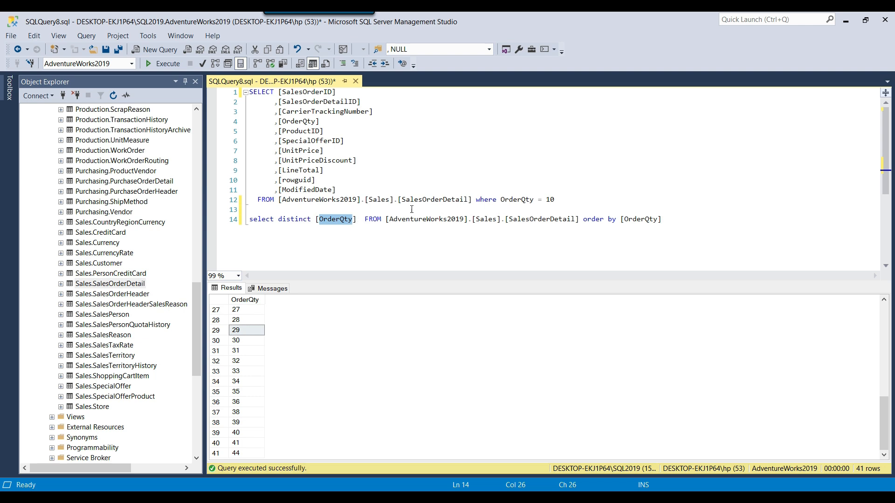
pyautogui.moveTo(510, 218); pyautogui.dragTo(576, 219)
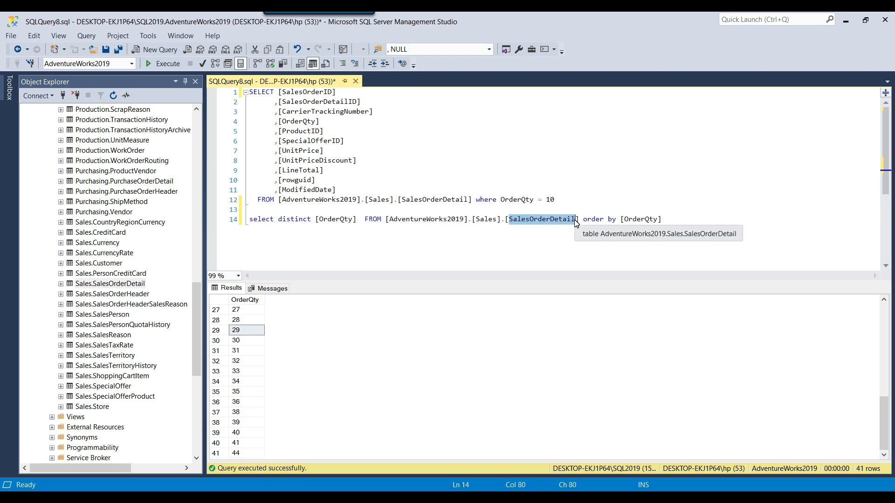
pyautogui.click(576, 220)
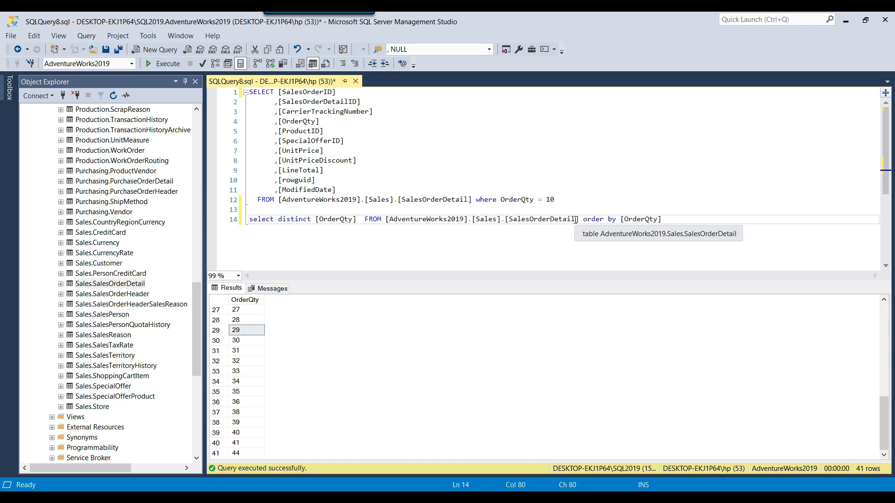
pyautogui.doubleClick(338, 223)
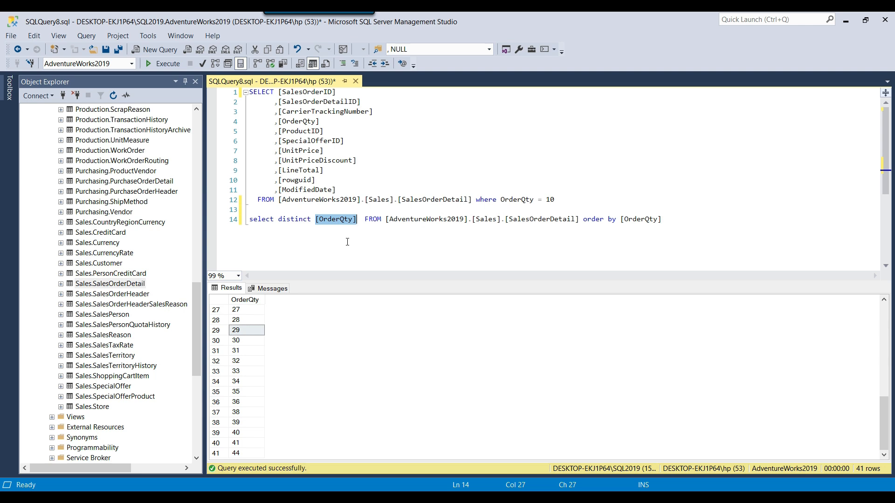
# Display the table definition of [AdventureWorks2019].[Sales].[SalesOrderDetail] and examine the data type of the OrderQty column
pyautogui.moveTo(472, 200); pyautogui.dragTo(280, 205)
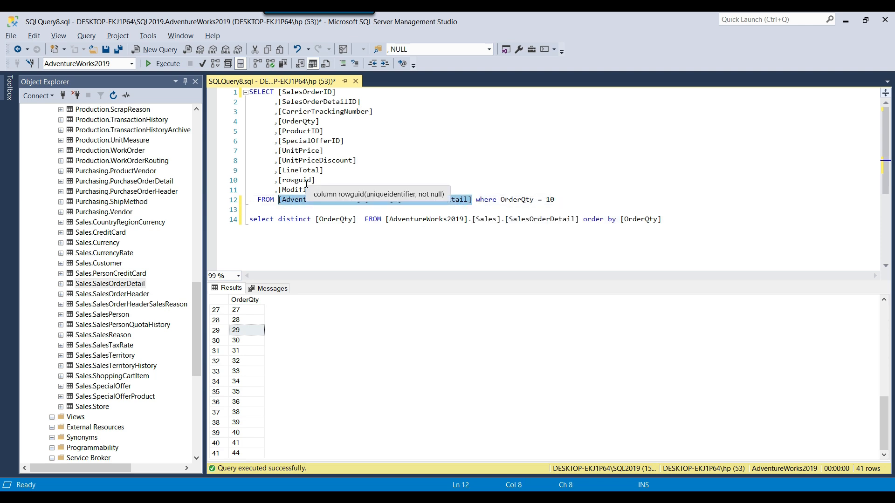
pyautogui.hotkey('alt', 'F1')
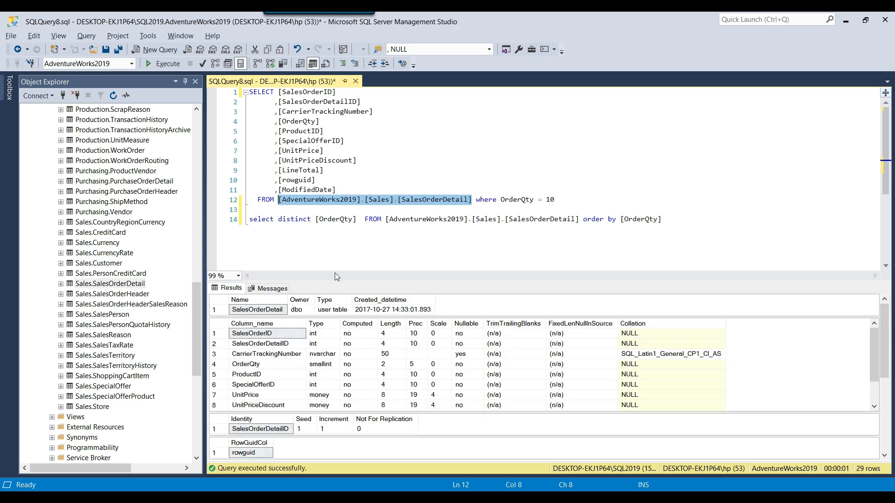
pyautogui.moveTo(256, 366); pyautogui.dragTo(331, 366)
pyautogui.click(329, 364)
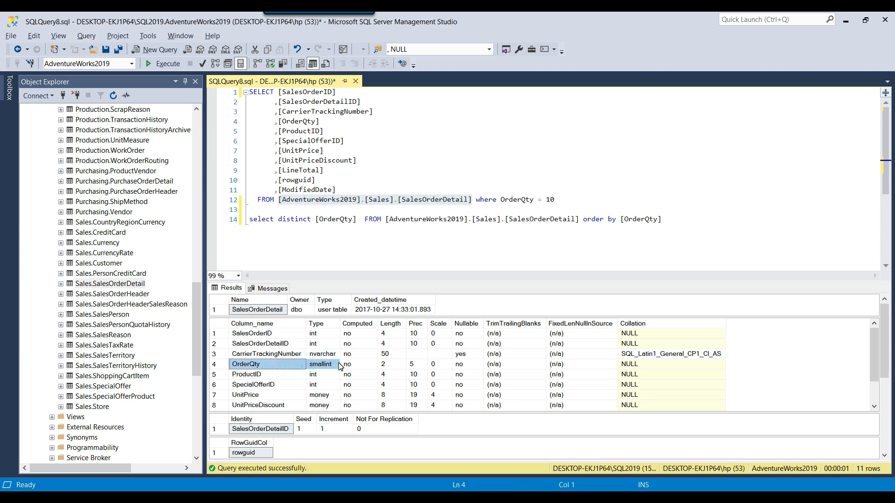
pyautogui.click(296, 374)
pyautogui.moveTo(295, 365); pyautogui.dragTo(497, 361)
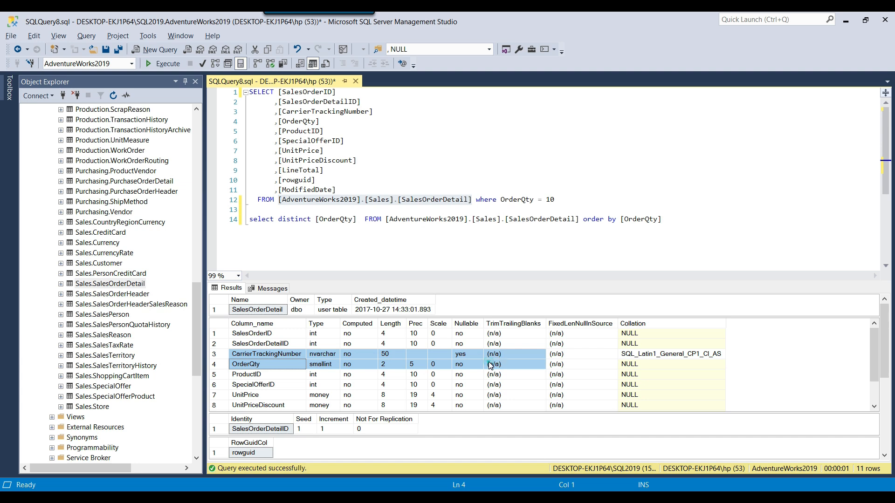
pyautogui.click(260, 364)
pyautogui.moveTo(301, 367); pyautogui.dragTo(524, 359)
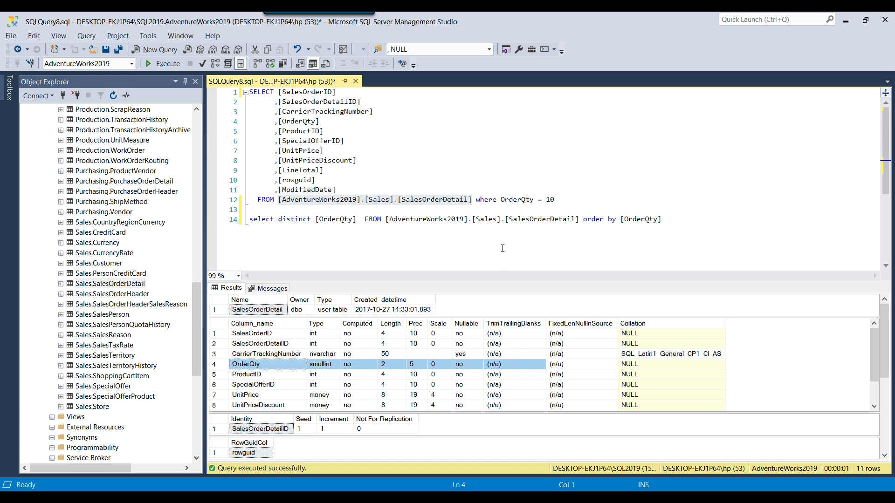
pyautogui.click(467, 256)
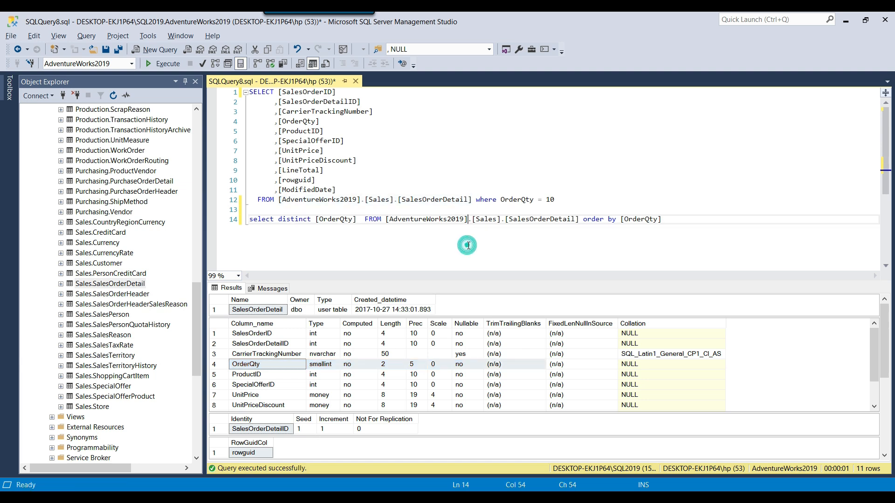
pyautogui.click(276, 366)
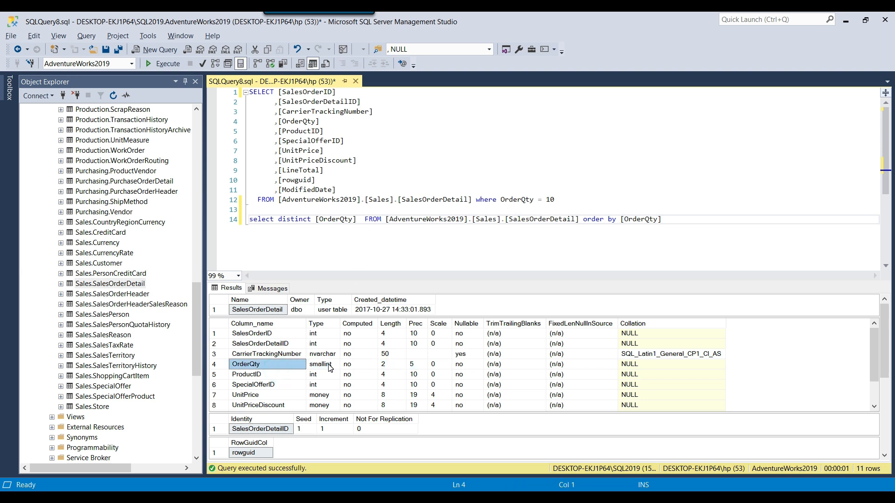
pyautogui.click(329, 366)
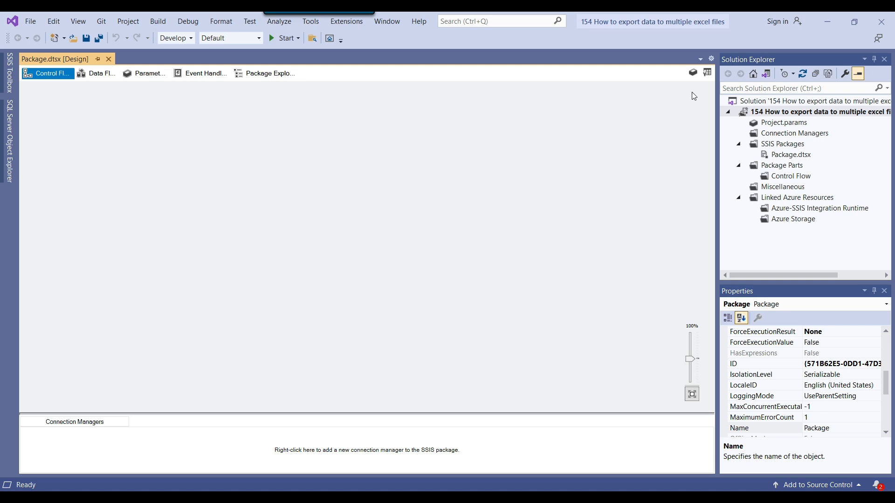
# In Visual Studio, display the variables of Package.dtsx and add a new package-scoped variable
pyautogui.click(693, 74)
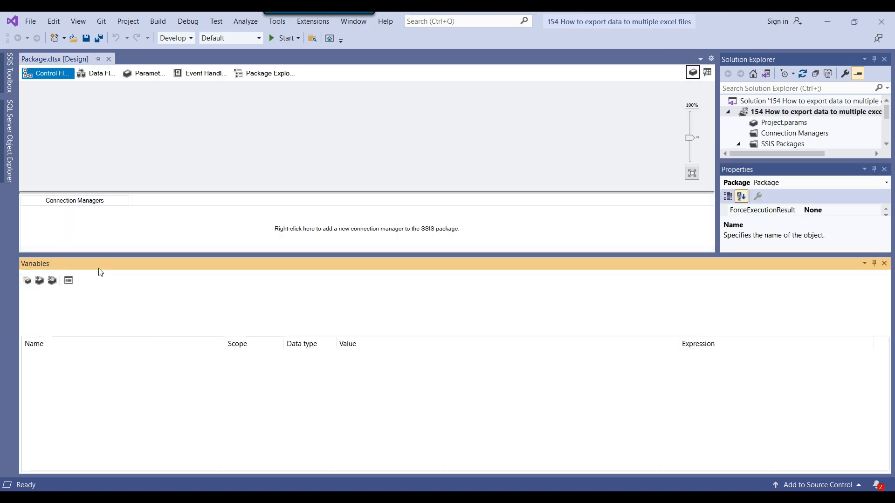
pyautogui.moveTo(117, 256); pyautogui.dragTo(117, 271)
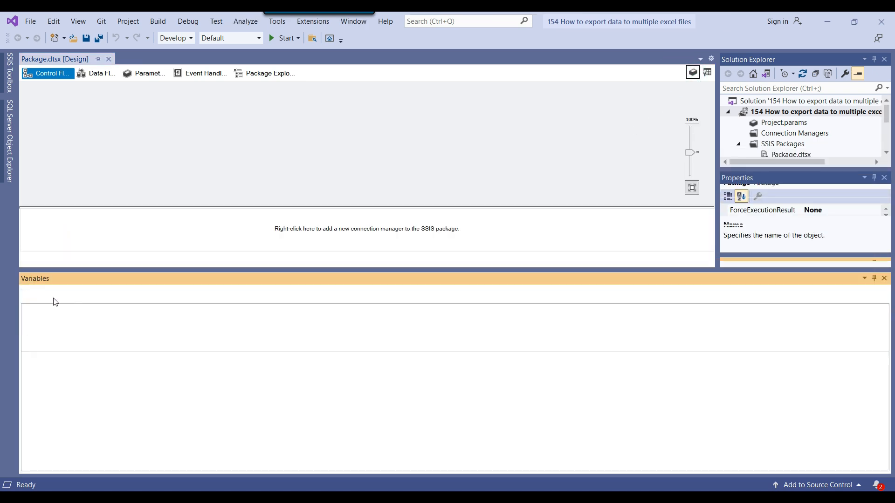
pyautogui.click(28, 296)
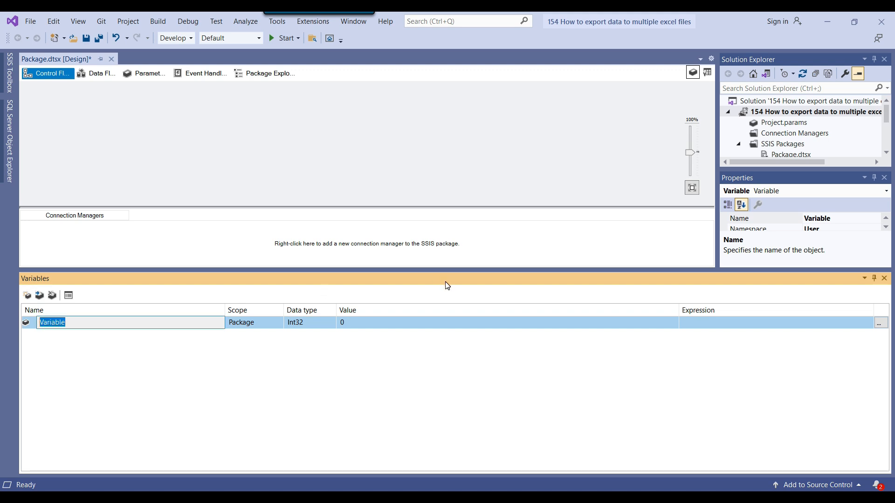
# Switch to SQL Server Management Studio, rerun the sorted select distinct [OrderQty] statement and review its list of quantities
pyautogui.hotkey('alt', 'Tab')
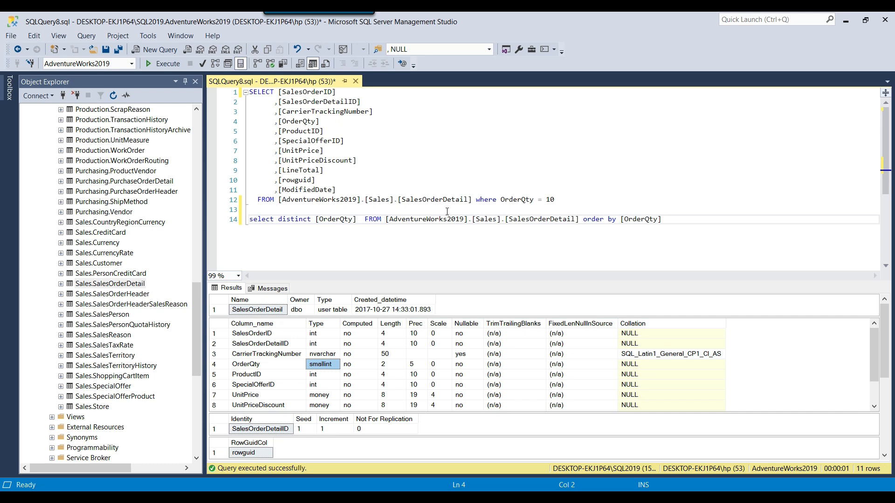
pyautogui.moveTo(673, 217); pyautogui.dragTo(249, 219)
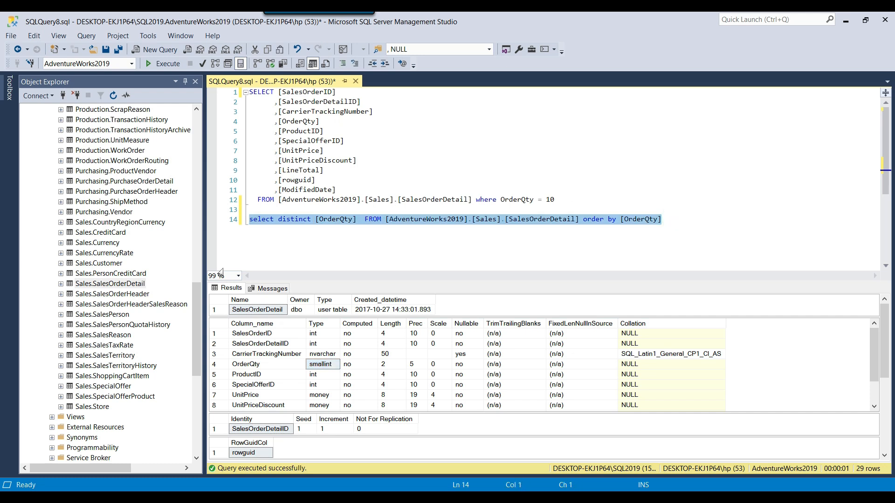
pyautogui.press('F5')
pyautogui.moveTo(246, 320); pyautogui.dragTo(232, 433)
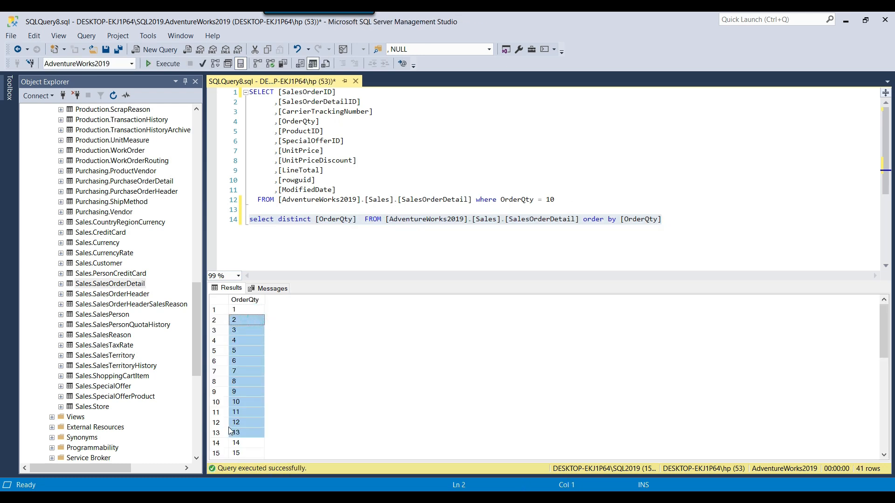
# Switch to Visual Studio, name the new package variable ObjOrderQnty and set its data type to Object
pyautogui.hotkey('alt', 'Tab')
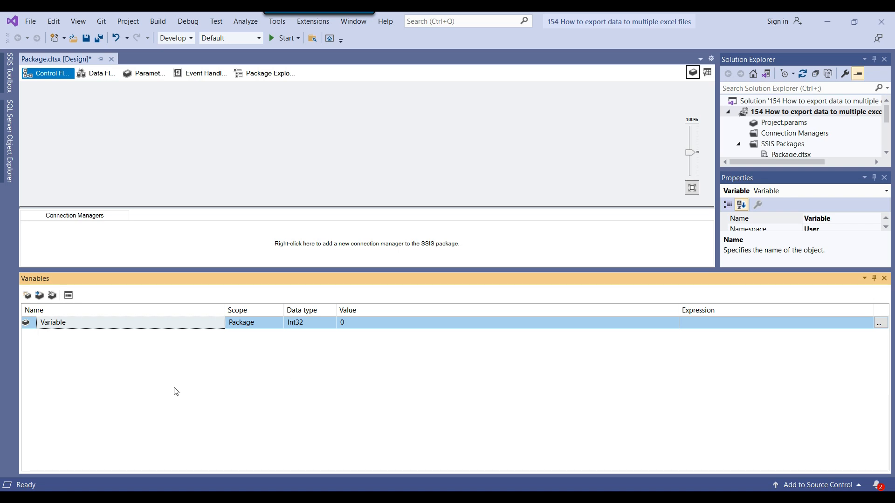
pyautogui.click(97, 327)
pyautogui.write('Obj')
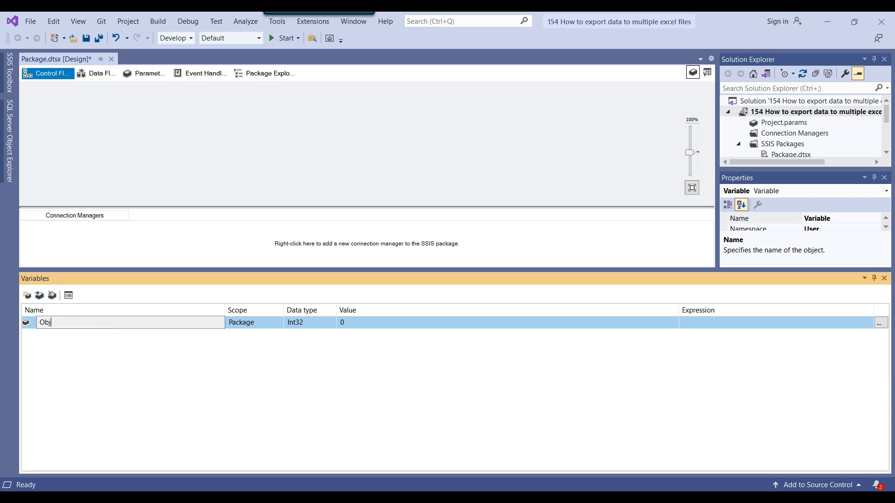
pyautogui.write('OrderQnty')
pyautogui.press('Return')
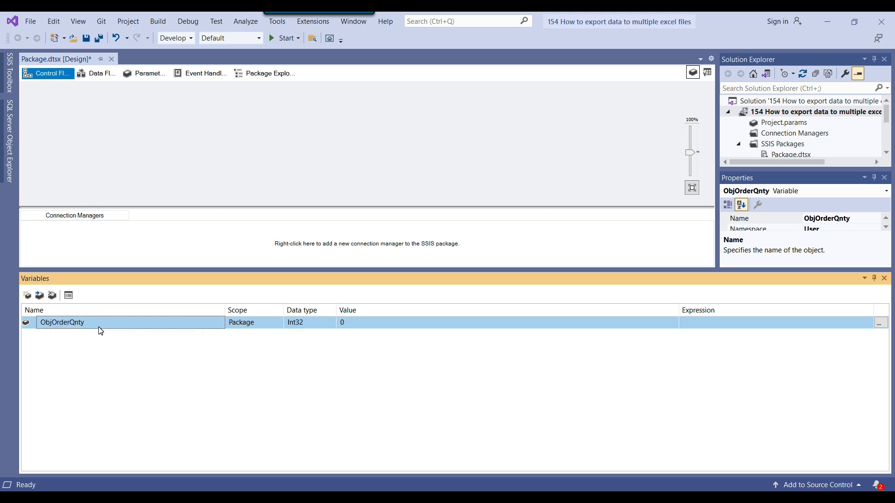
pyautogui.click(316, 331)
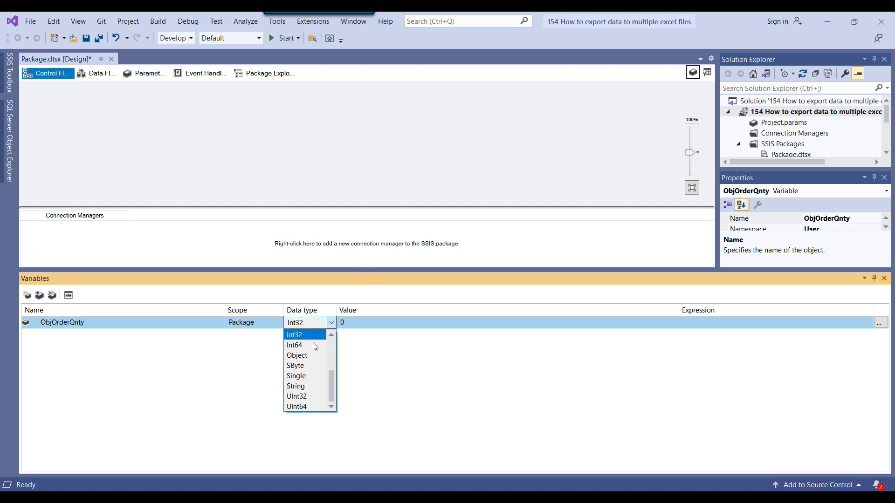
pyautogui.click(304, 354)
pyautogui.click(264, 368)
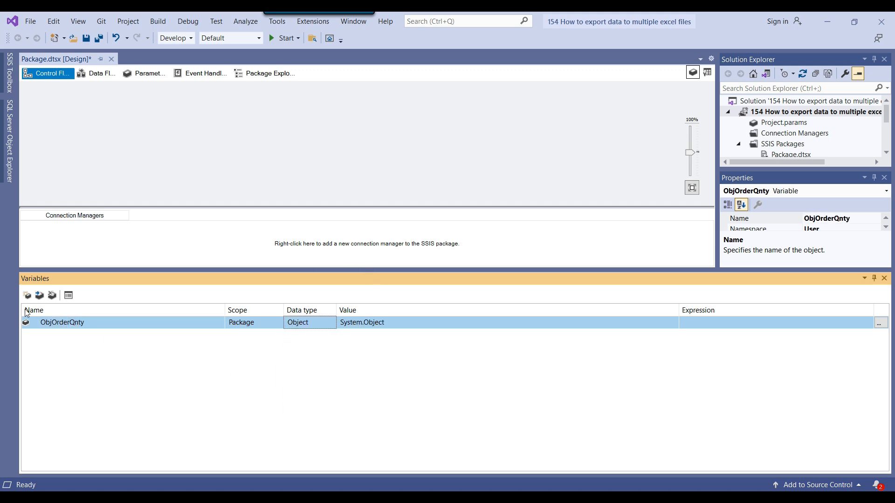
# Add a second package variable named OrderQnty and set its data type to String
pyautogui.click(27, 295)
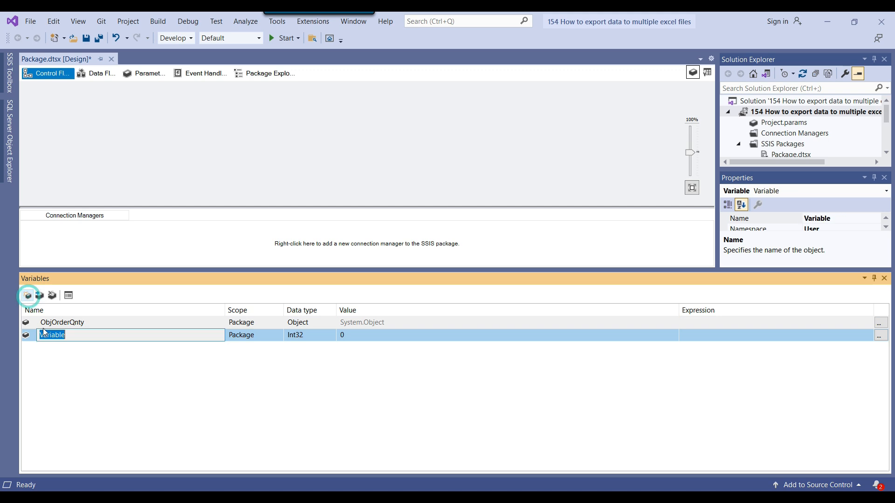
pyautogui.click(85, 323)
pyautogui.moveTo(84, 323); pyautogui.dragTo(51, 323)
pyautogui.hotkey('ctrl', 'c')
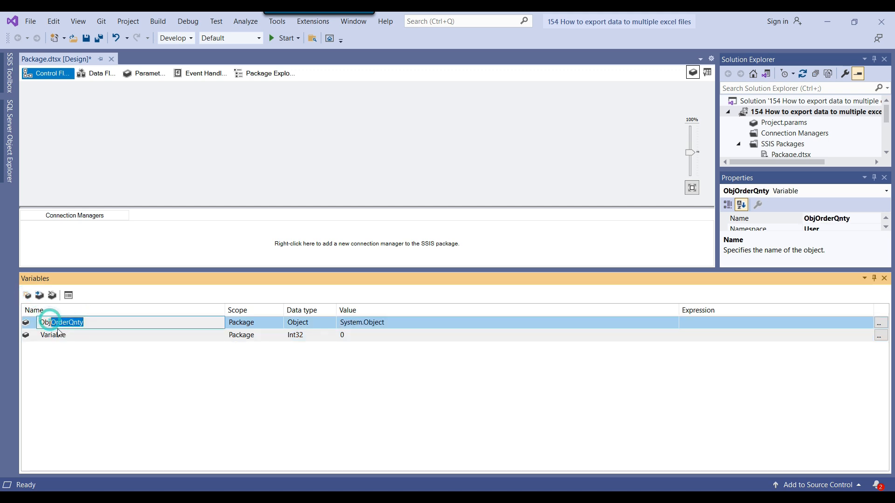
pyautogui.click(74, 334)
pyautogui.click(76, 336)
pyautogui.hotkey('ctrl', 'v')
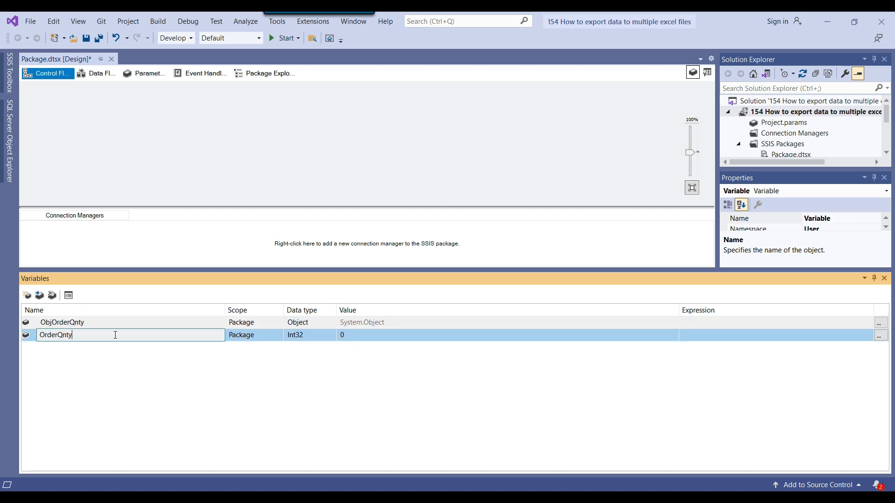
pyautogui.click(313, 336)
pyautogui.click(306, 399)
pyautogui.click(363, 335)
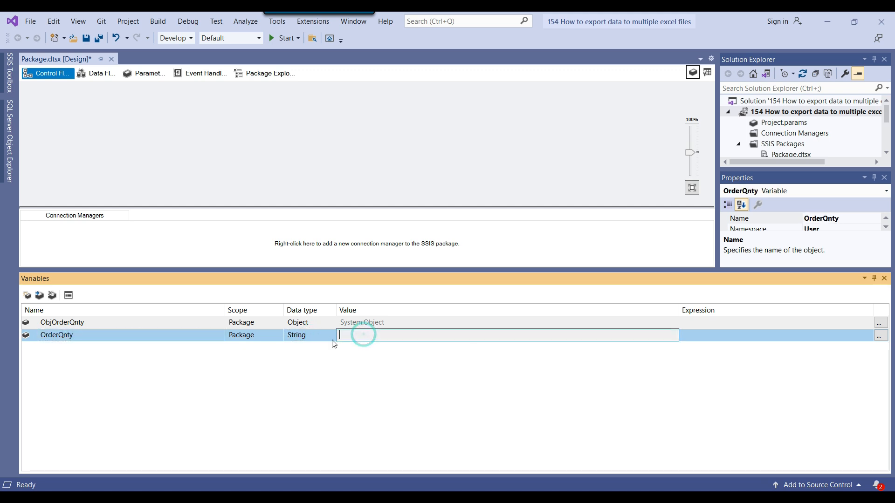
pyautogui.click(120, 337)
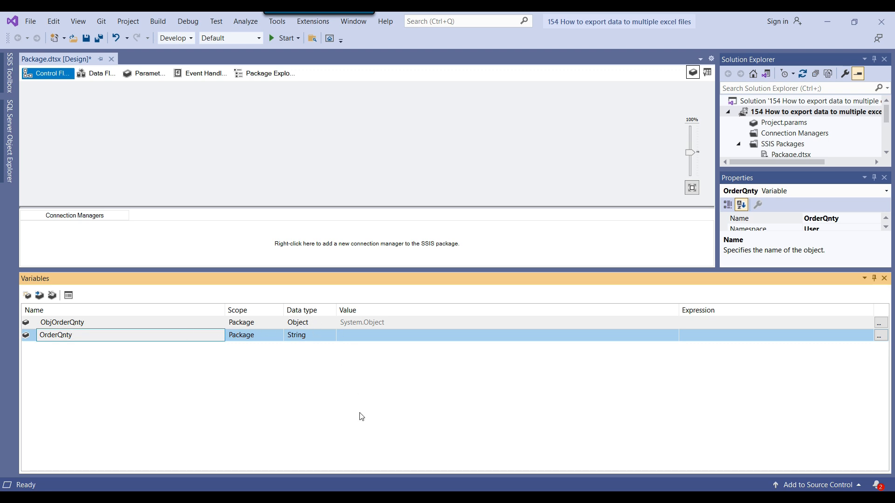
# Check the OrderQty list in SQL Server Management Studio, return to Visual Studio and set the OrderQnty variable's value to 1
pyautogui.click(375, 497)
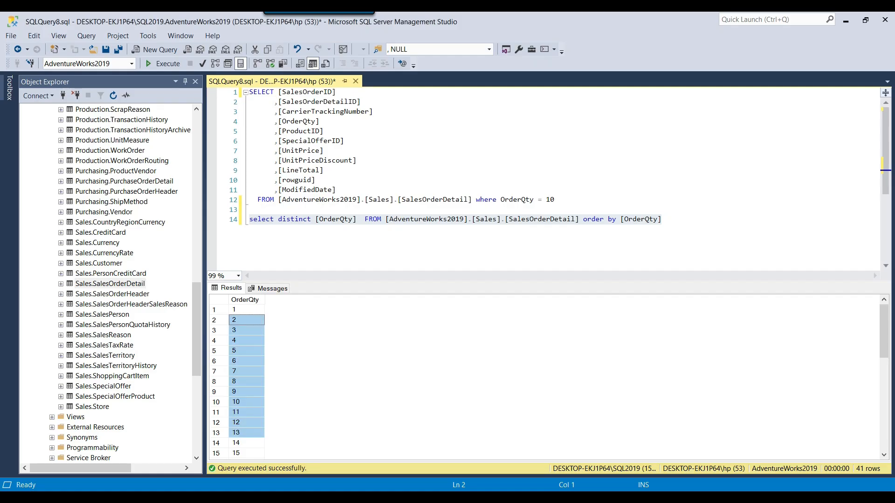
pyautogui.click(250, 351)
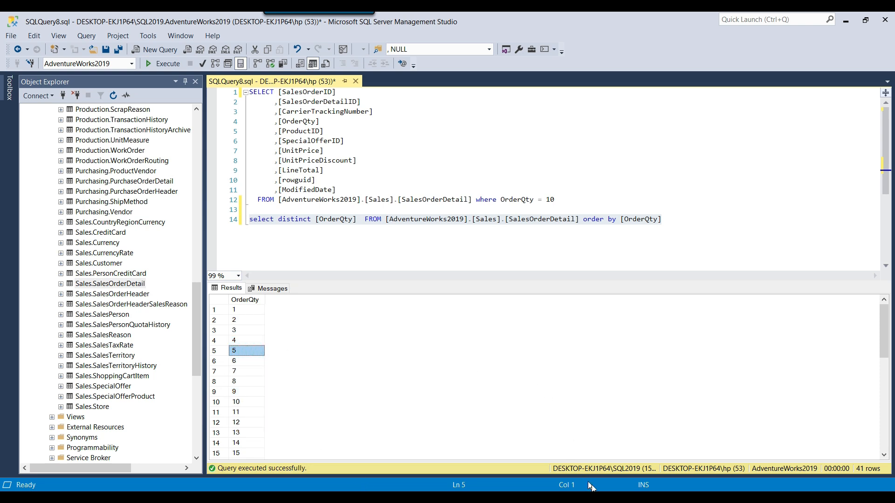
pyautogui.click(593, 497)
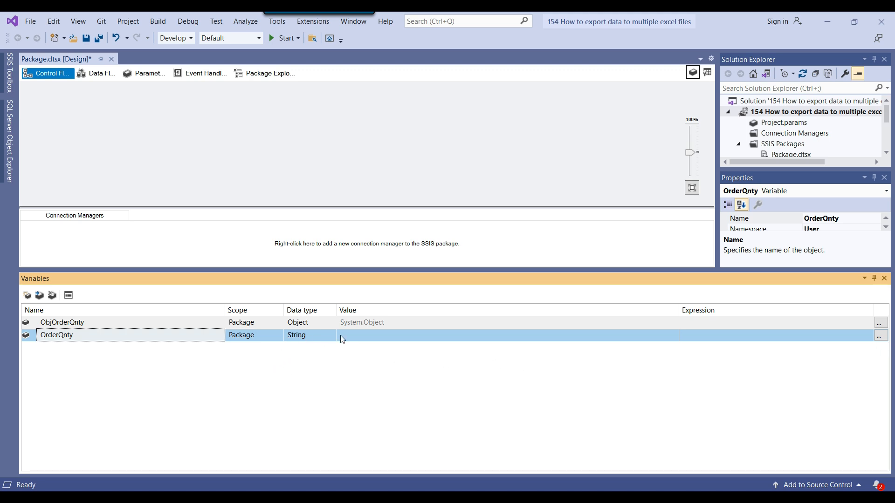
pyautogui.click(363, 335)
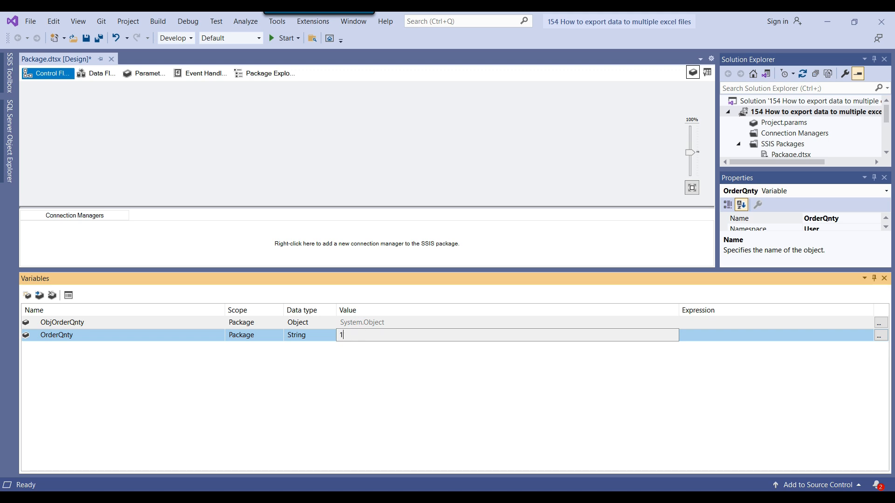
pyautogui.click(394, 401)
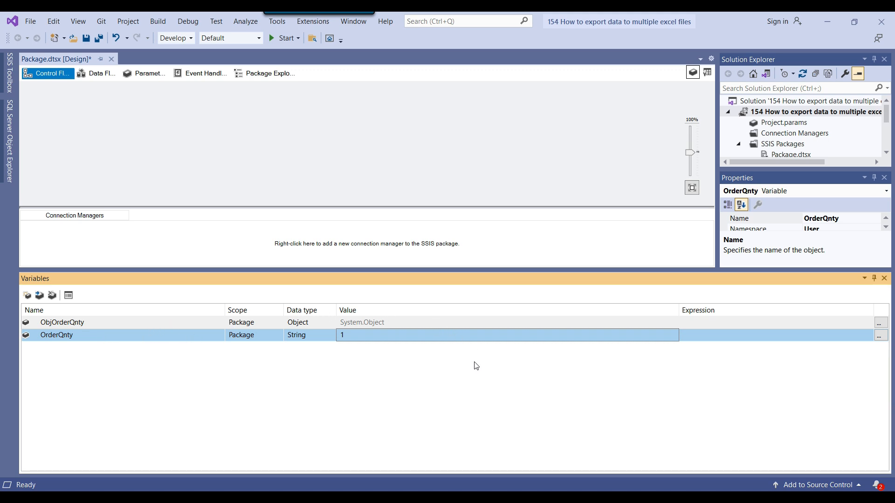
# Rerun the select distinct [OrderQty] statement in SQL Server Management Studio and compare its column with the OrderQnty variable in Visual Studio
pyautogui.click(366, 497)
pyautogui.moveTo(681, 216); pyautogui.dragTo(215, 253)
pyautogui.click(165, 64)
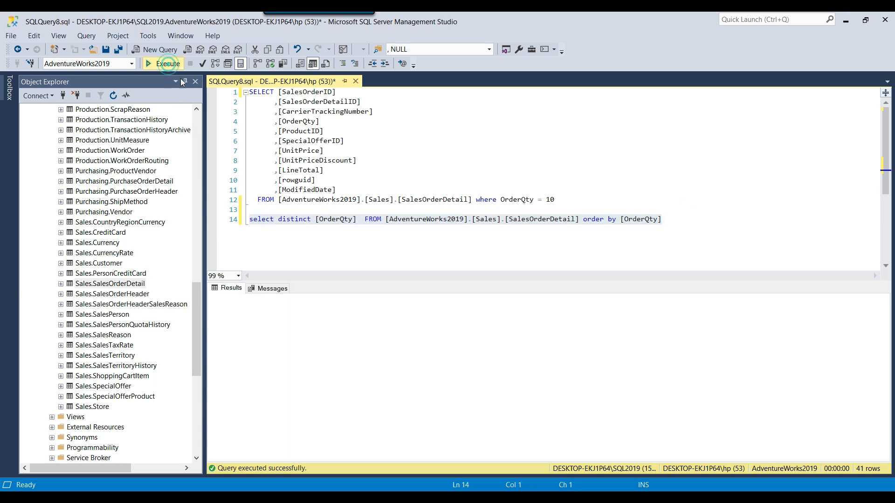
pyautogui.doubleClick(335, 219)
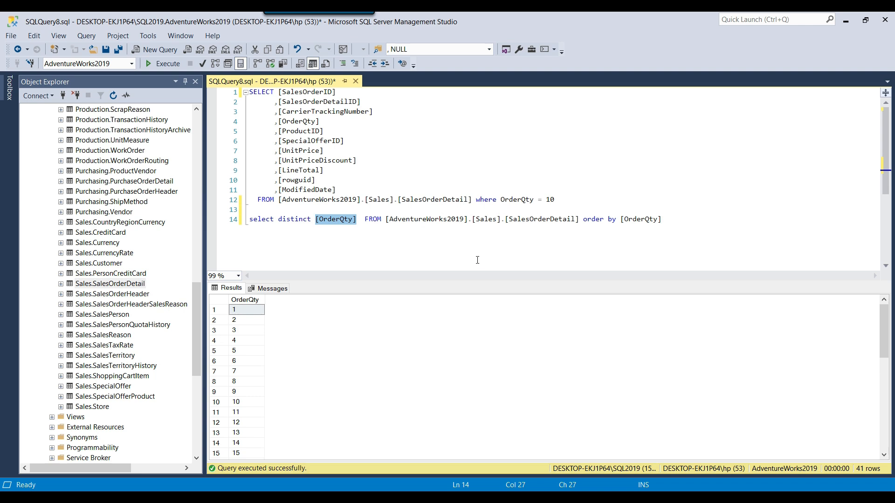
pyautogui.click(344, 497)
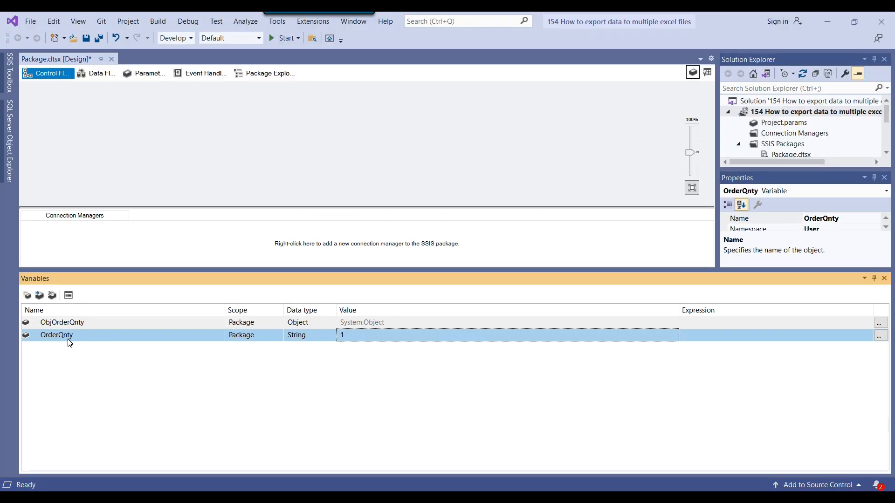
# In SQL Server Management Studio, change the distinct statement's selected column to cast([OrderQty] varchar(10)) as
pyautogui.click(454, 497)
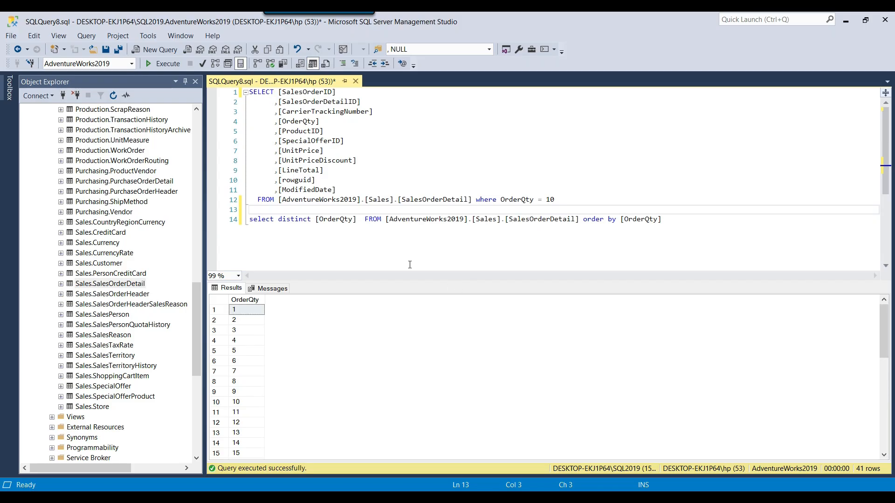
pyautogui.click(316, 223)
pyautogui.write('cast')
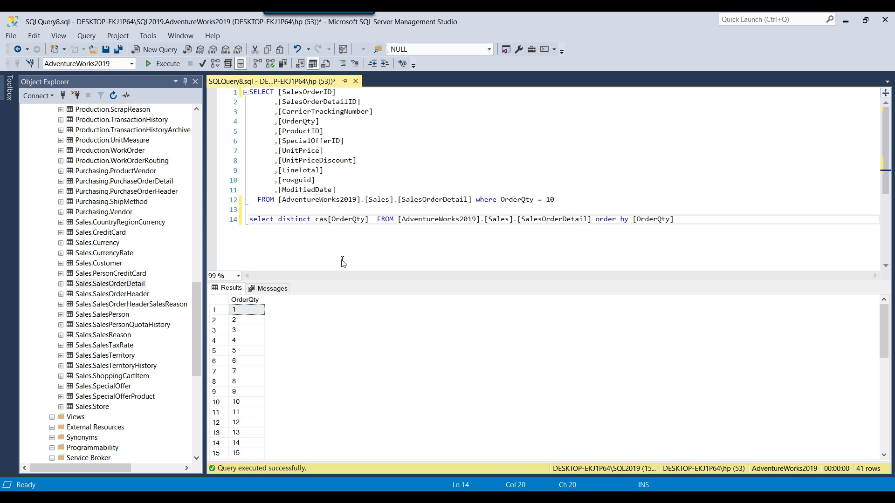
pyautogui.write('([OrderQty]')
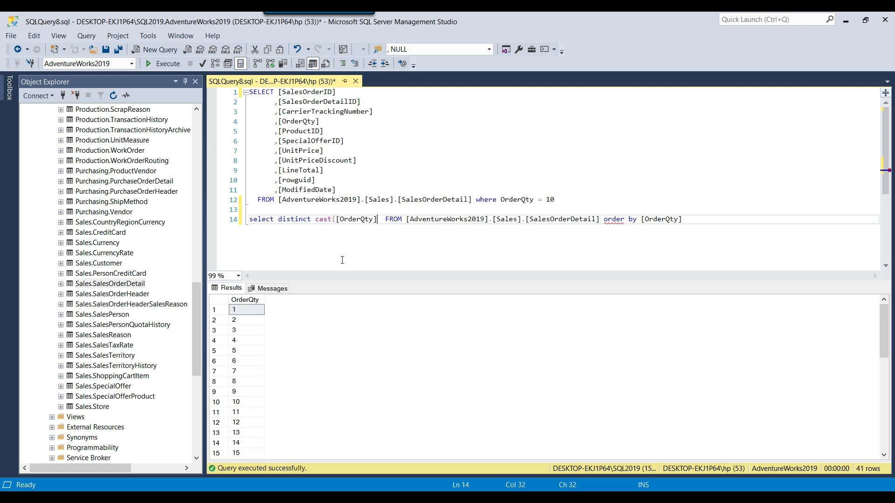
pyautogui.write(' varchar(10')
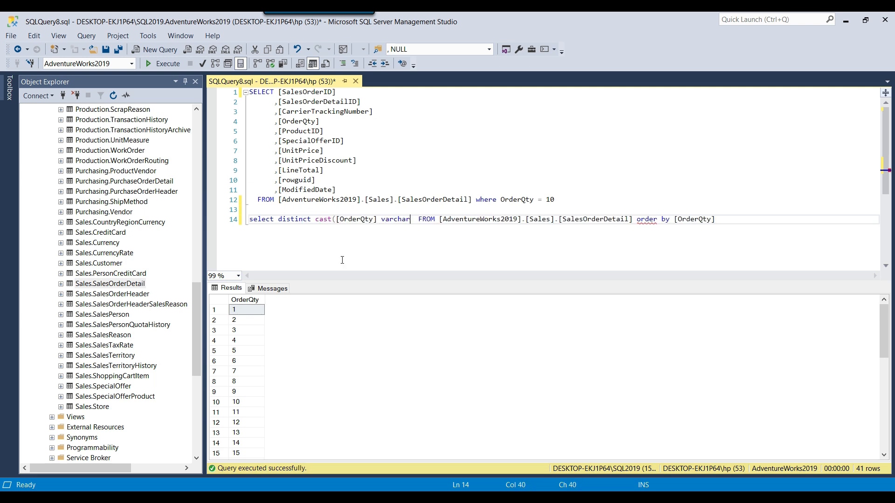
pyautogui.write(')) as')
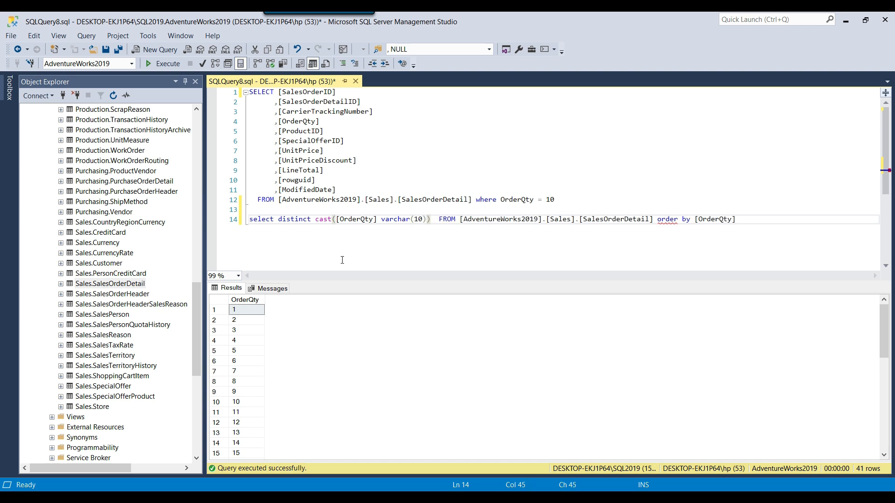
# Give the cast column the alias [OrderQty] and execute the distinct statement
pyautogui.moveTo(337, 219); pyautogui.dragTo(376, 219)
pyautogui.hotkey('ctrl', 'c')
pyautogui.click(450, 220)
pyautogui.hotkey('ctrl', 'v')
pyautogui.press('End')
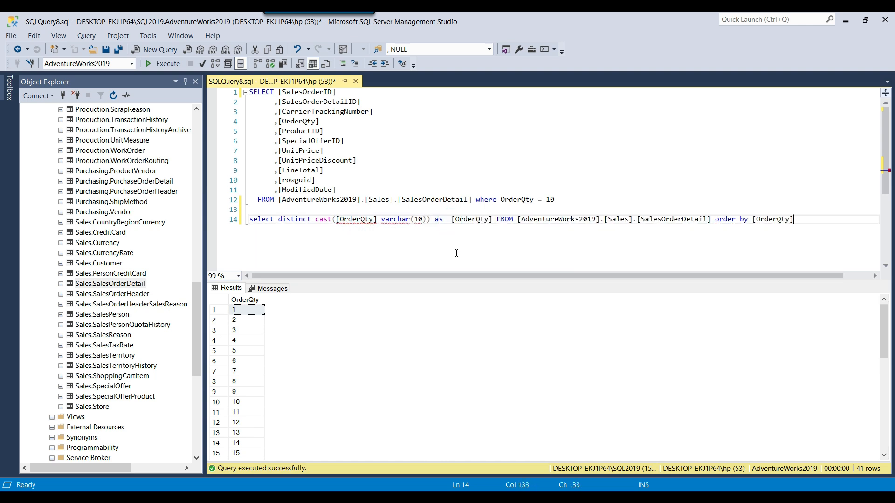
pyautogui.hotkey('shift', 'Home')
pyautogui.press('F5')
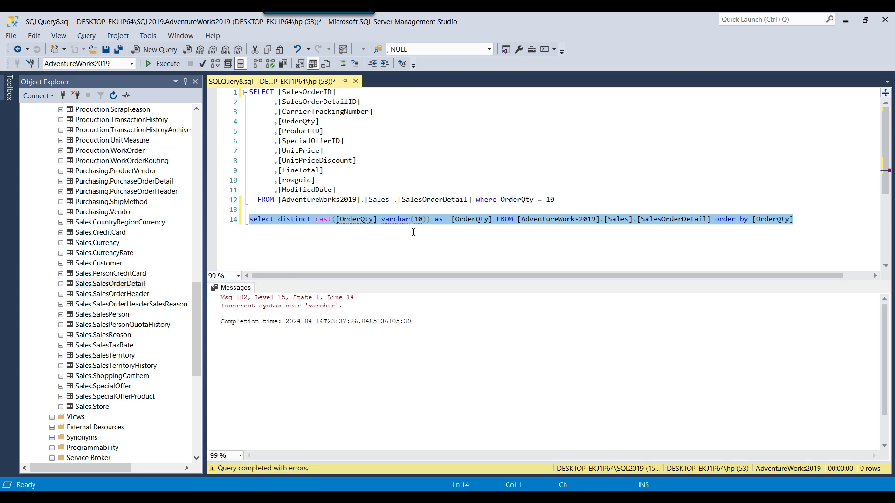
# Insert the missing as before varchar(10) in the cast expression and execute the distinct statement again
pyautogui.click(413, 232)
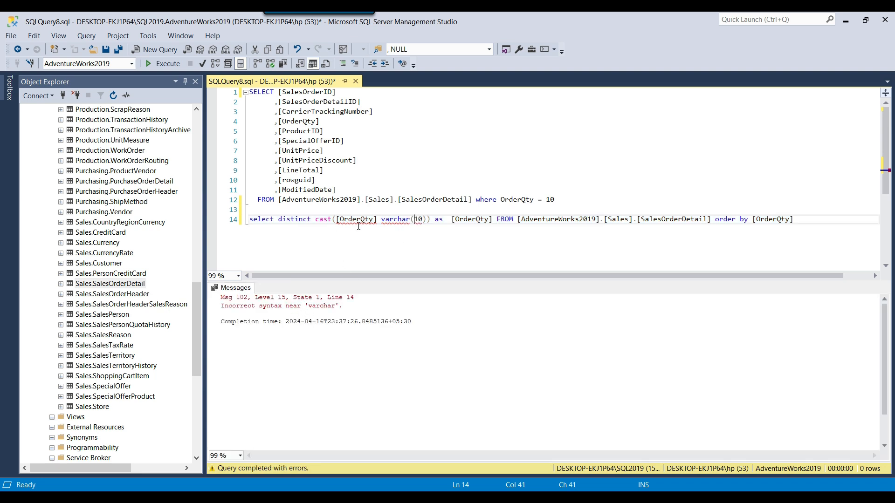
pyautogui.click(379, 219)
pyautogui.write('as')
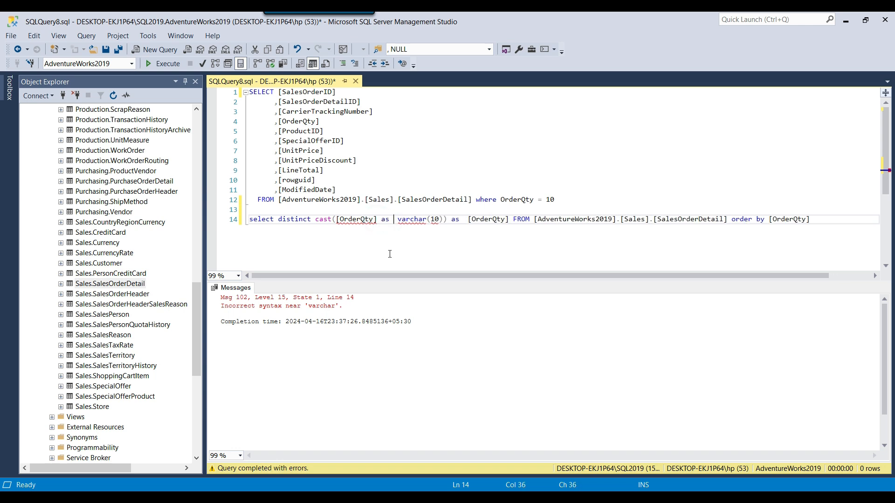
pyautogui.hotkey('shift', 'Home')
pyautogui.press('F5')
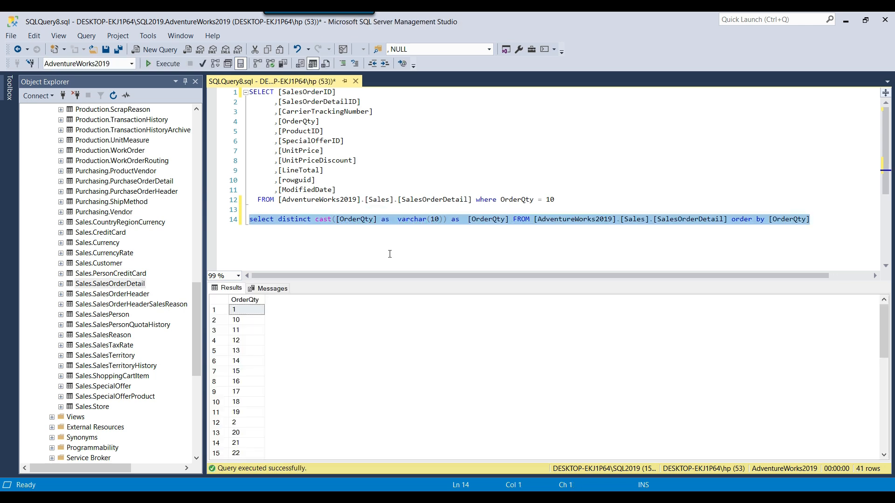
# Remove the extra spaces before varchar(10) and before the [OrderQty] alias, and rerun the distinct statement
pyautogui.click(397, 219)
pyautogui.press('BackSpace')
pyautogui.moveTo(315, 219); pyautogui.dragTo(460, 220)
pyautogui.click(460, 219)
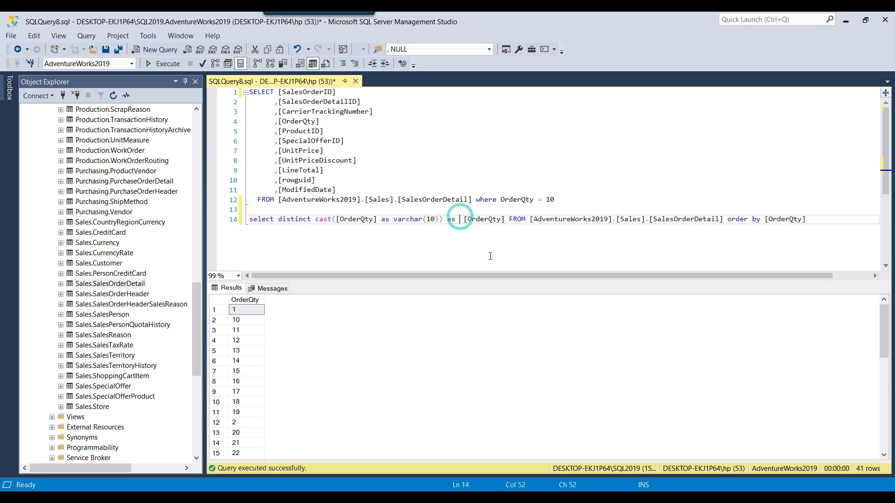
pyautogui.press('BackSpace')
pyautogui.hotkey('shift', 'Home')
pyautogui.press('F5')
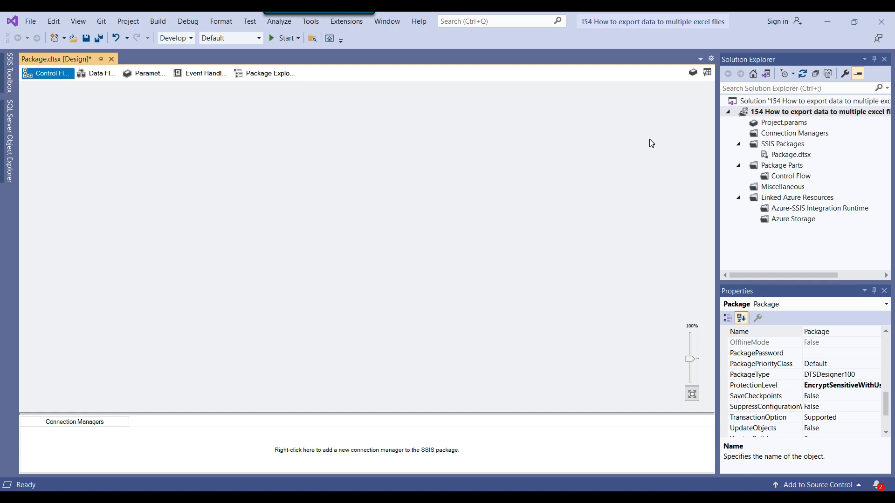
# Add an Execute SQL Task to the control flow of Package.dtsx in Visual Studio and name it get distinct OrderQnty
pyautogui.click(708, 72)
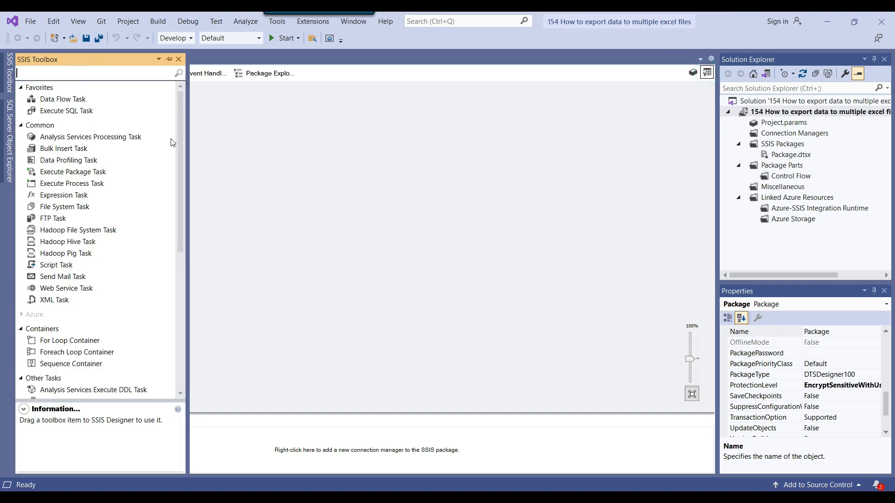
pyautogui.moveTo(83, 112); pyautogui.dragTo(285, 105)
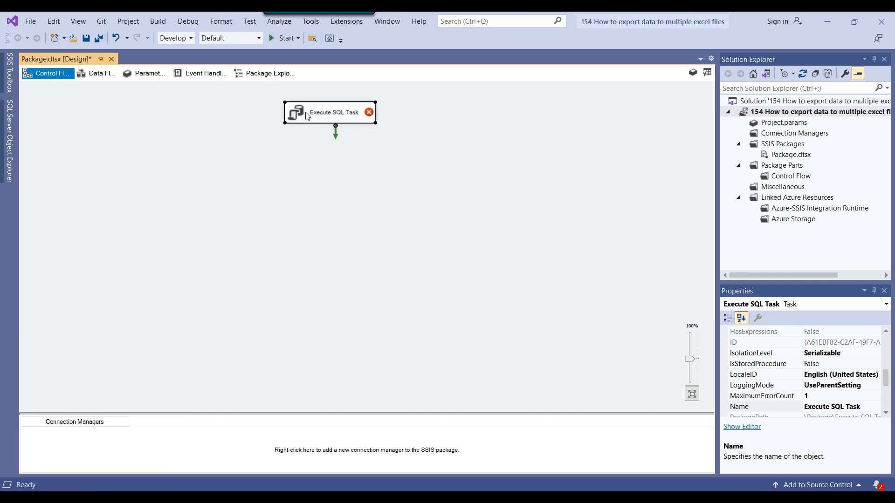
pyautogui.click(320, 115)
pyautogui.write('get')
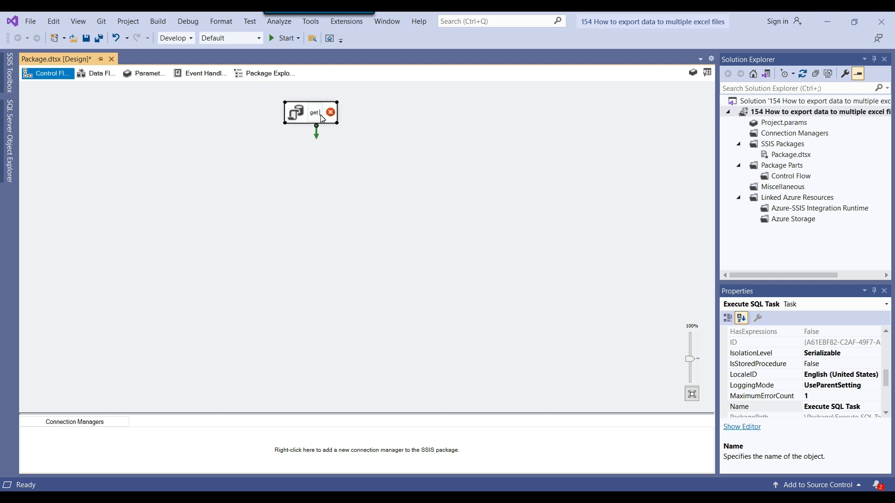
pyautogui.write(' distinct')
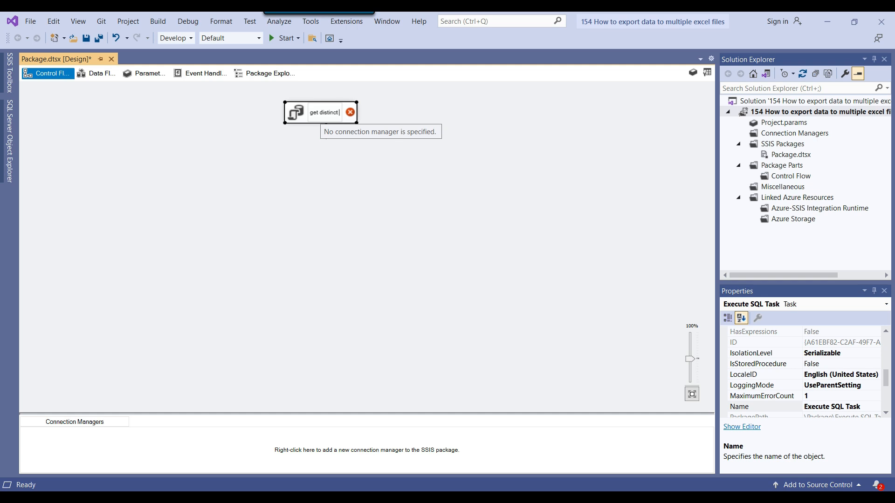
pyautogui.write(' OrderQnty')
pyautogui.click(324, 148)
# Open the Execute SQL Task Editor for the get distinct OrderQnty task
pyautogui.click(317, 119)
pyautogui.rightClick(317, 117)
pyautogui.click(354, 123)
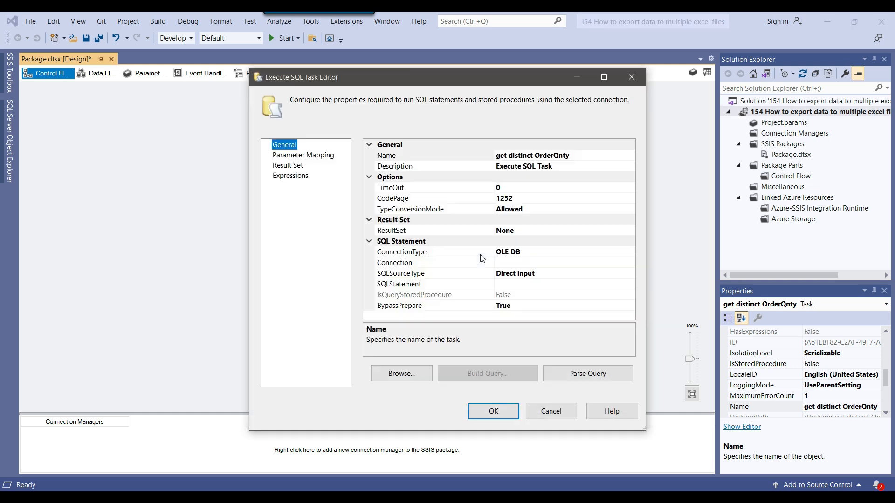
# Create a new OLE DB connection for the task using the DESKTOP-EKJ1P64\SQL2019.School data connection
pyautogui.click(565, 264)
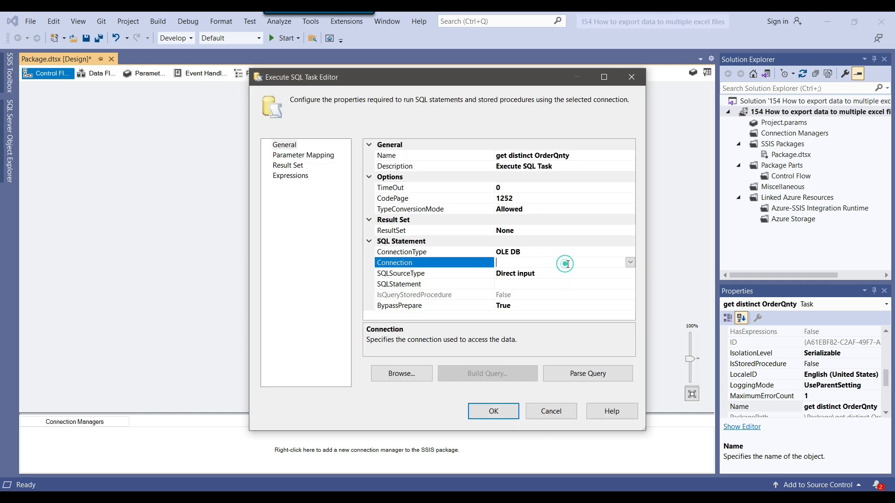
pyautogui.click(630, 263)
pyautogui.click(539, 274)
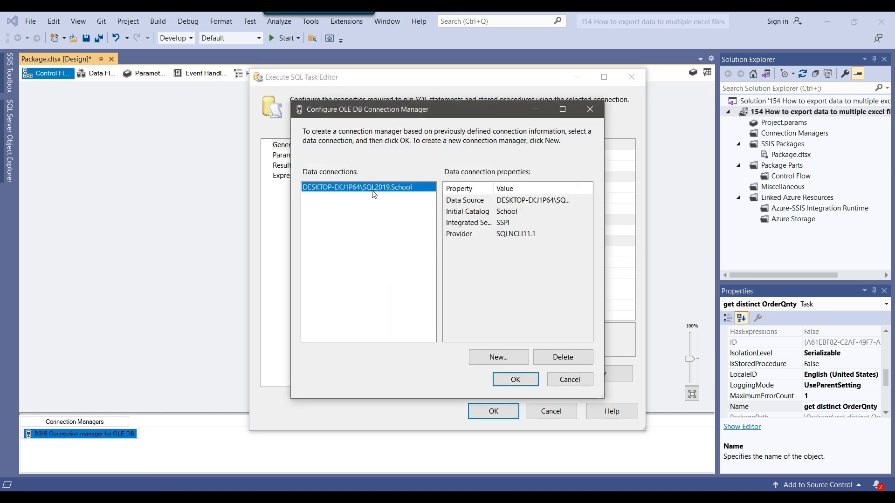
pyautogui.click(514, 383)
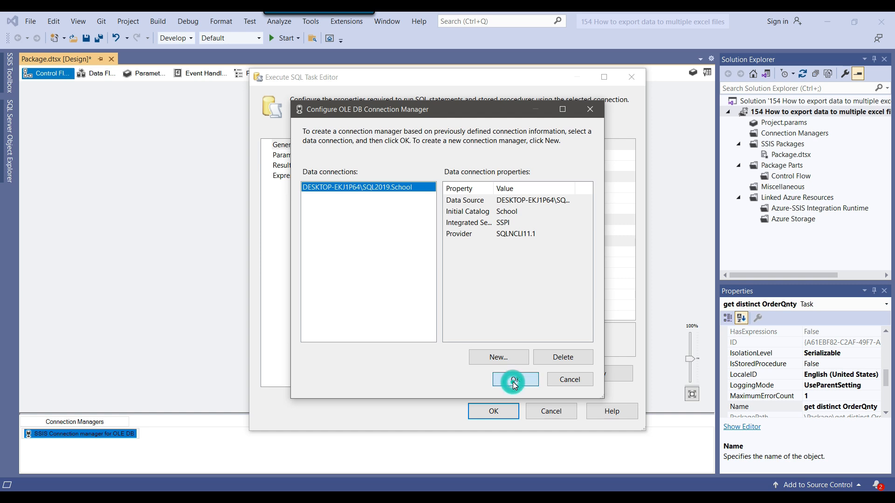
# Paste the copied select distinct cast([OrderQty] as varchar(10)) query as the task's SQLStatement and accept it
pyautogui.click(552, 284)
pyautogui.click(630, 285)
pyautogui.hotkey('ctrl', 'v')
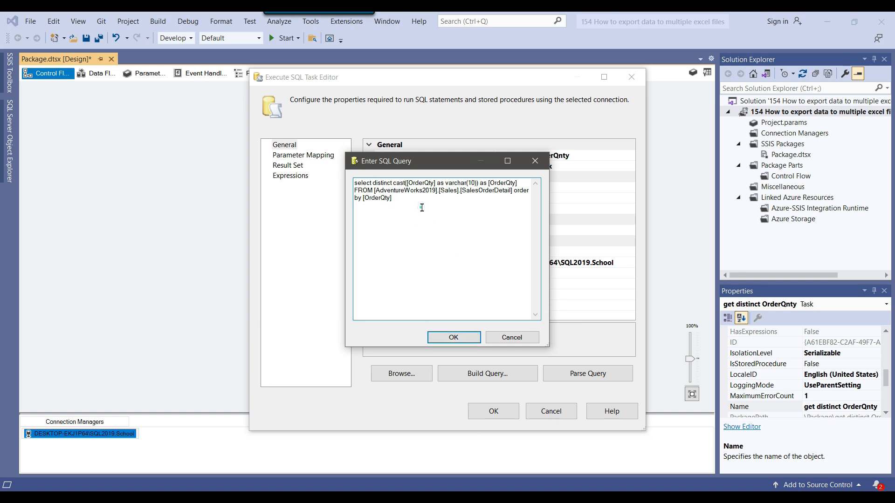
pyautogui.hotkey('ctrl', 'a')
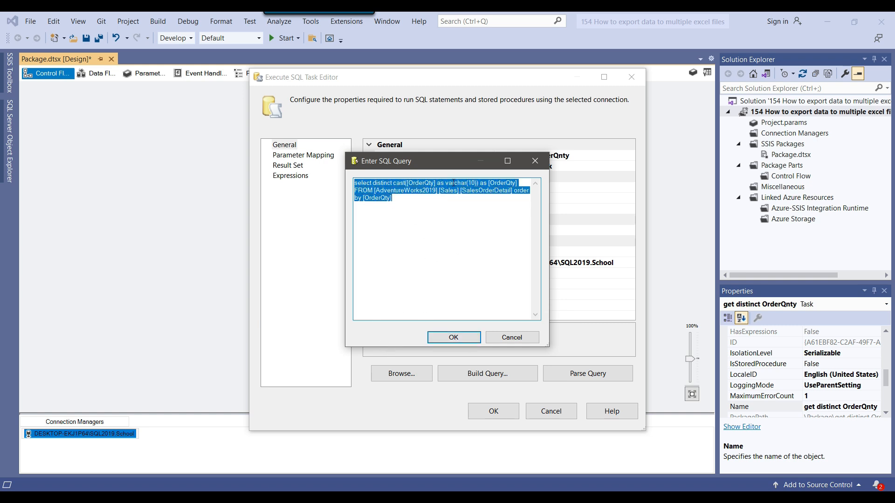
pyautogui.click(474, 199)
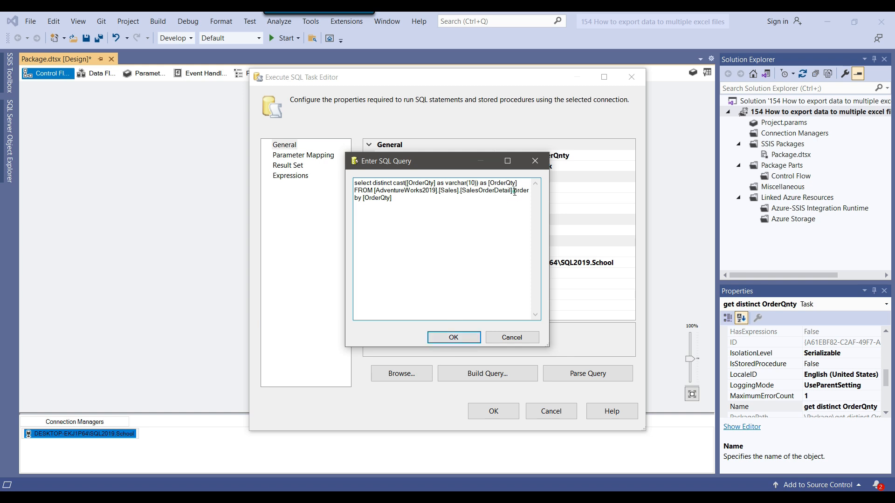
pyautogui.moveTo(515, 193); pyautogui.dragTo(522, 202)
pyautogui.click(427, 226)
pyautogui.click(453, 337)
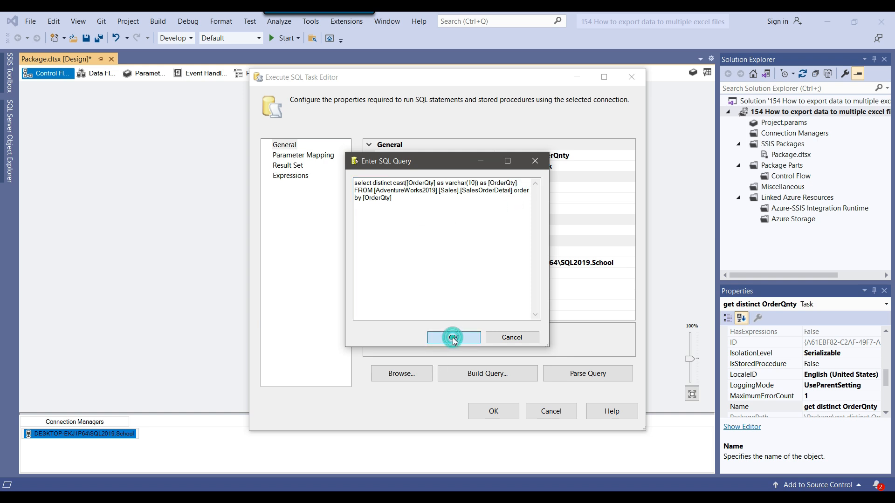
# Set the Execute SQL Task's ResultSet property to Full result set
pyautogui.click(601, 231)
pyautogui.click(631, 231)
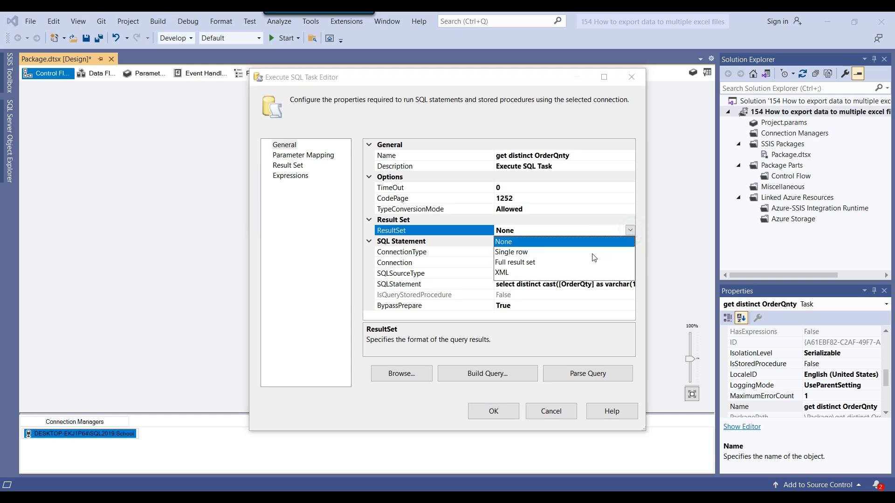
pyautogui.click(537, 263)
# Add a result set mapping with result name 0 to the variable User::ObjOrderQnty and save the task's settings
pyautogui.click(287, 166)
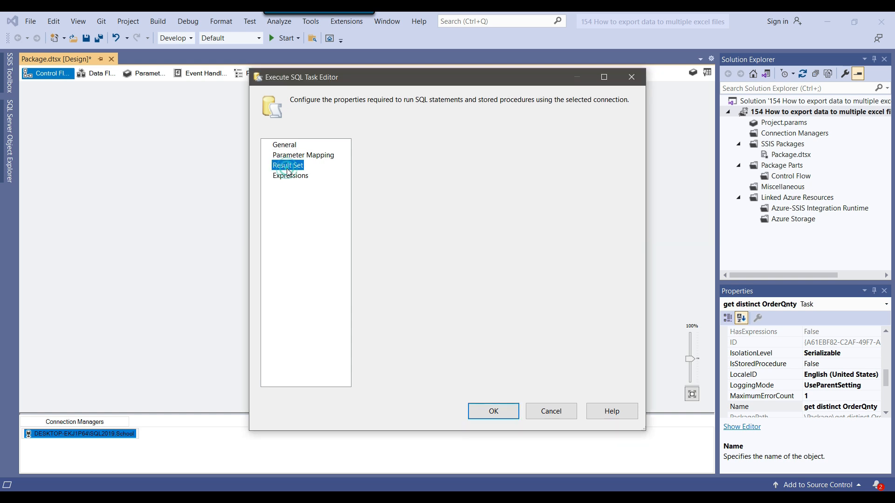
pyautogui.click(558, 375)
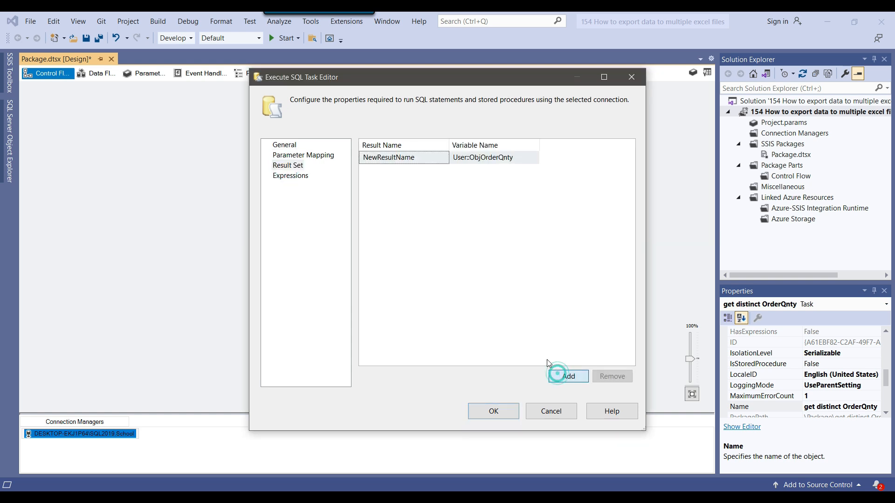
pyautogui.click(428, 158)
pyautogui.click(425, 157)
pyautogui.write('0')
pyautogui.click(486, 183)
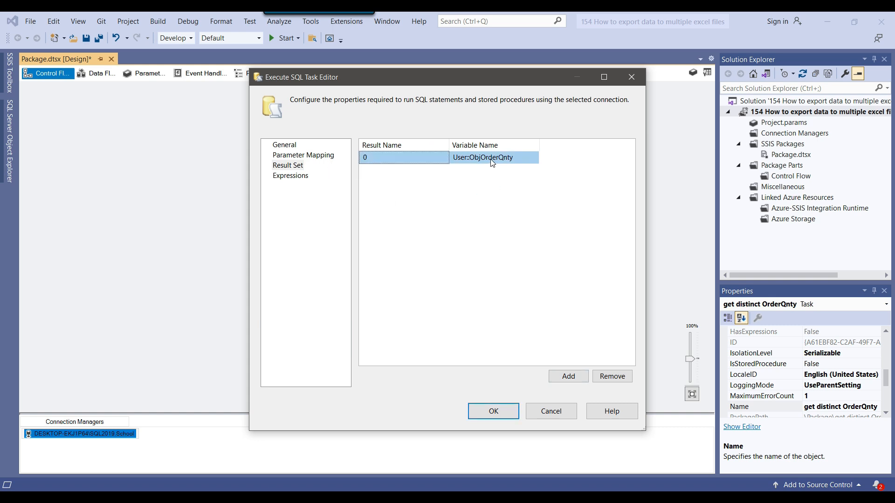
pyautogui.click(531, 158)
pyautogui.click(534, 157)
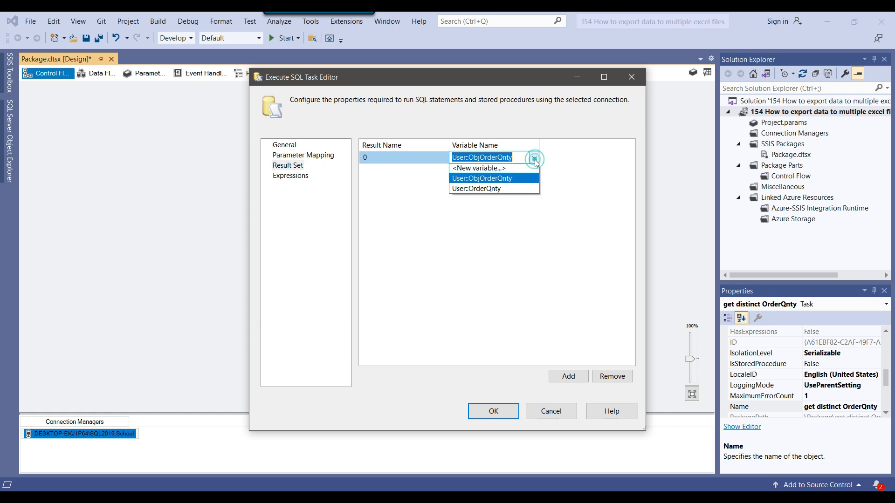
pyautogui.click(507, 183)
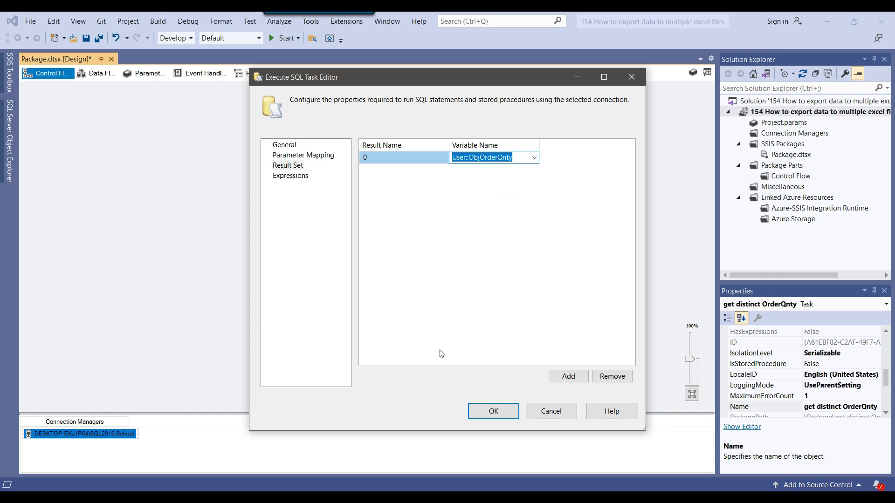
pyautogui.click(493, 414)
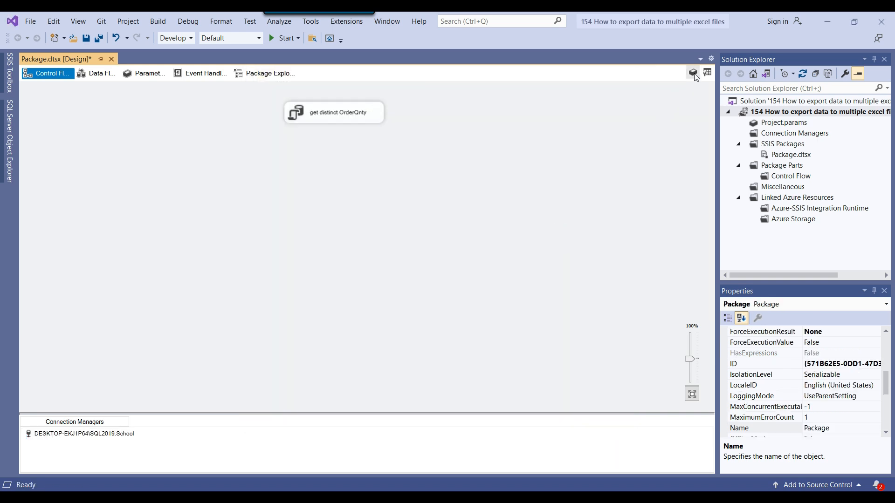
# Add a Foreach Loop Container below the get distinct OrderQnty task and connect the task to it
pyautogui.click(707, 73)
pyautogui.scroll(-4, 99, 242)
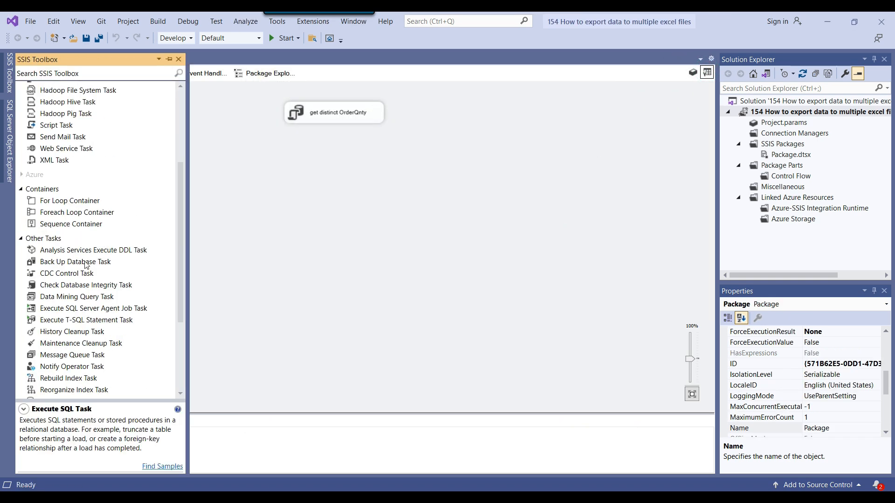
pyautogui.moveTo(76, 214); pyautogui.dragTo(263, 163)
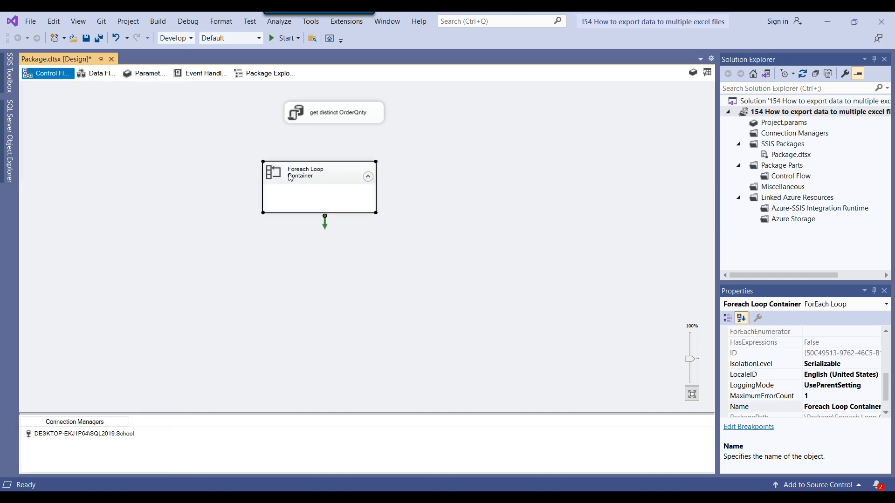
pyautogui.click(348, 105)
pyautogui.moveTo(341, 138); pyautogui.dragTo(305, 171)
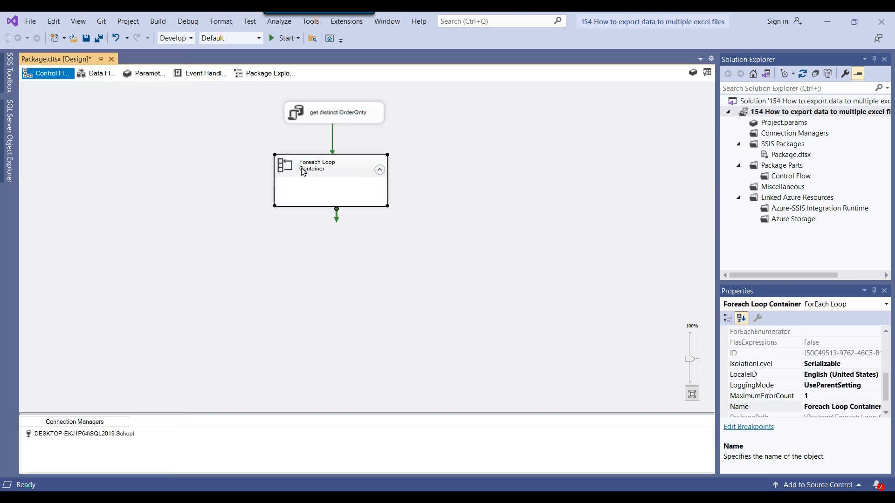
# Make the Foreach Loop Container taller and align it under the get distinct OrderQnty task
pyautogui.moveTo(388, 205); pyautogui.dragTo(380, 263)
pyautogui.click(470, 182)
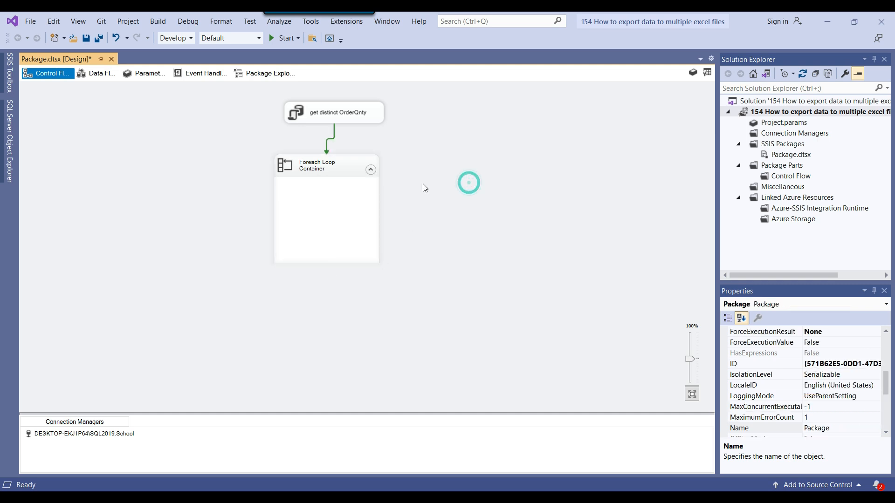
pyautogui.moveTo(352, 180); pyautogui.dragTo(363, 174)
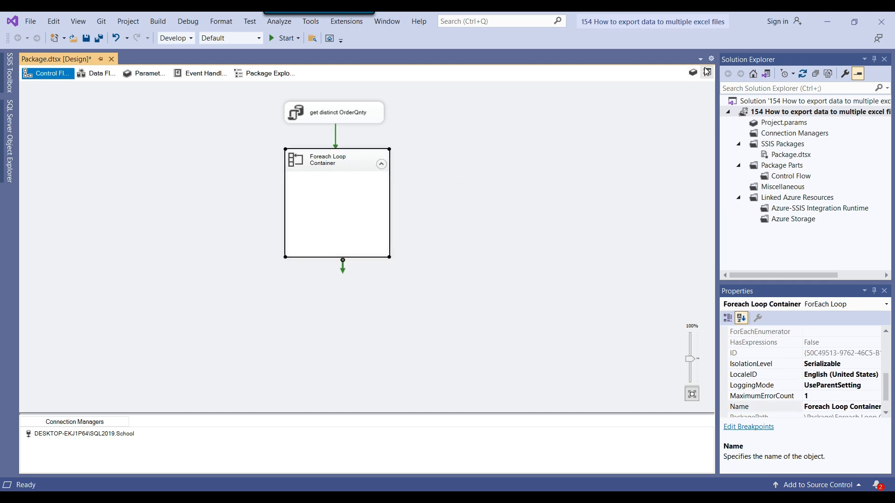
# Add a Data Flow Task inside the Foreach Loop Container and name it Export data to excel
pyautogui.click(707, 71)
pyautogui.scroll(5, 149, 158)
pyautogui.click(71, 101)
pyautogui.moveTo(71, 101); pyautogui.dragTo(290, 196)
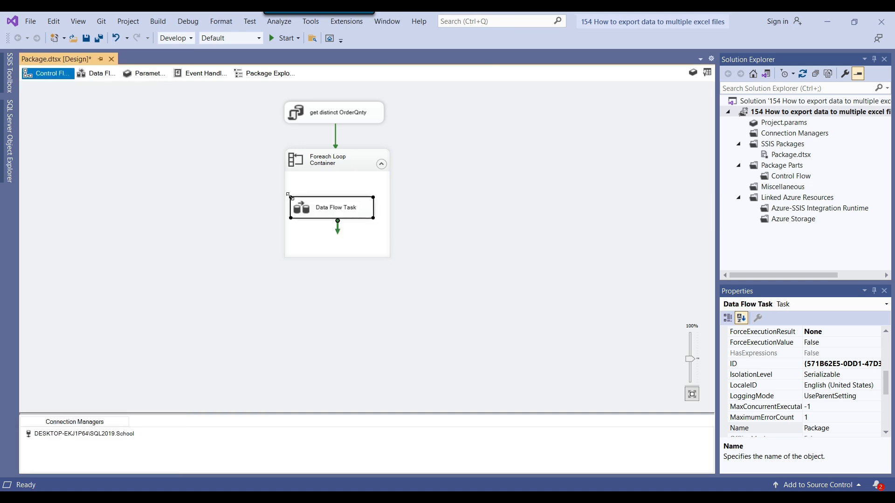
pyautogui.click(313, 213)
pyautogui.write('Export data to excel')
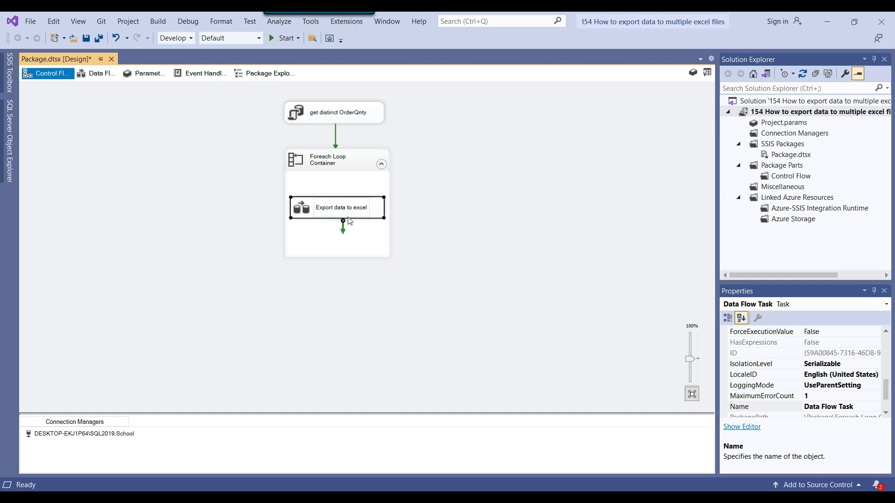
pyautogui.click(477, 221)
# Open the Export data to excel data flow and add an OLE DB Source to it
pyautogui.doubleClick(303, 208)
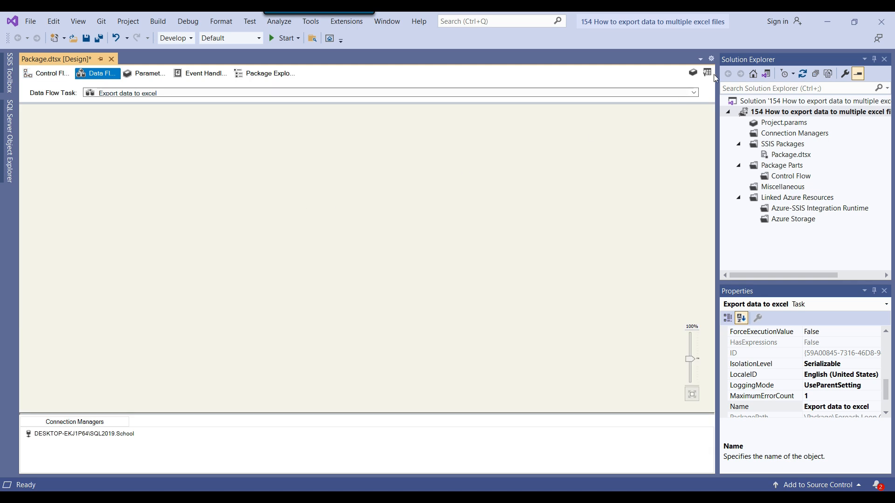
pyautogui.click(711, 73)
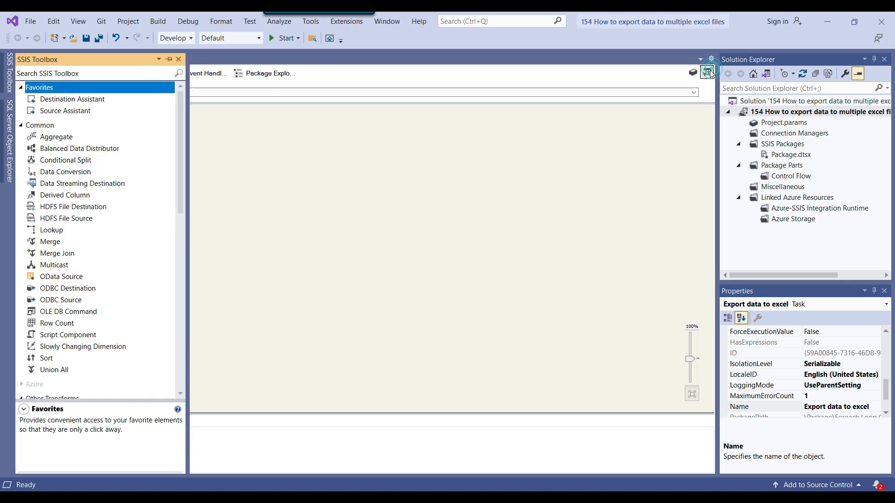
pyautogui.scroll(-10, 104, 261)
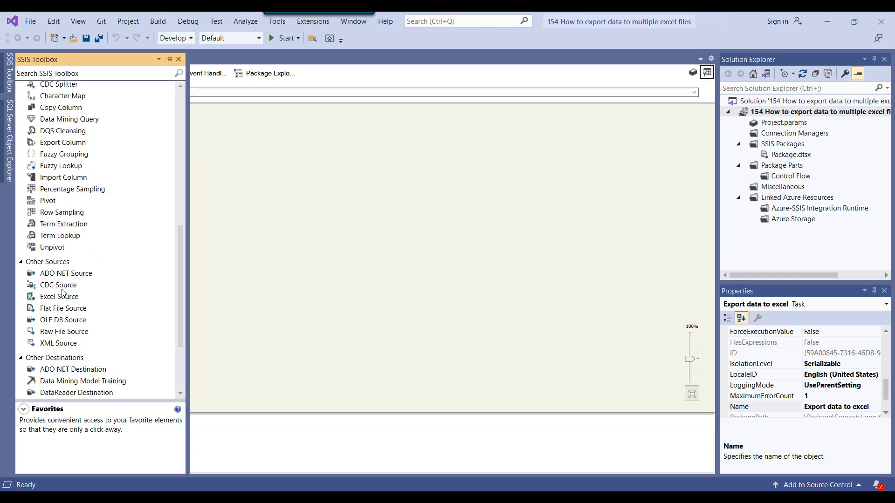
pyautogui.moveTo(65, 321); pyautogui.dragTo(339, 133)
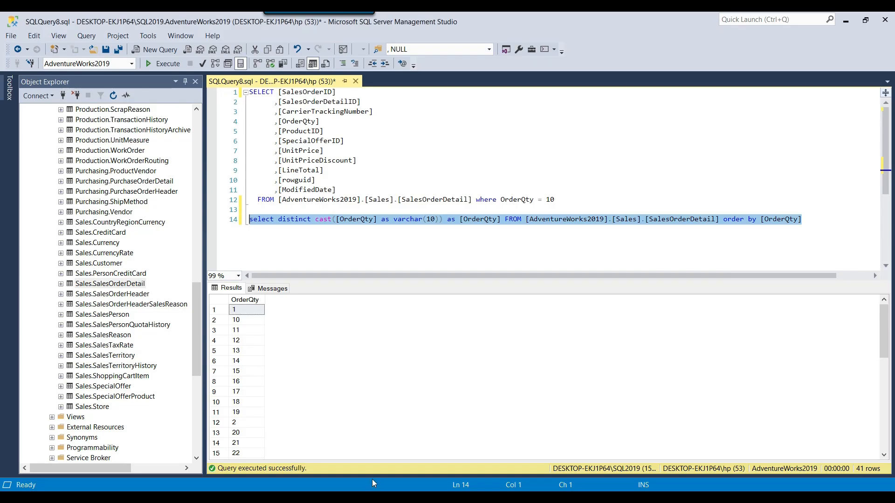
# In SQL Server Management Studio, execute the SalesOrderDetail select query filtered on OrderQty = 10 and copy that query
pyautogui.click(451, 172)
pyautogui.moveTo(555, 199); pyautogui.dragTo(249, 92)
pyautogui.press('F5')
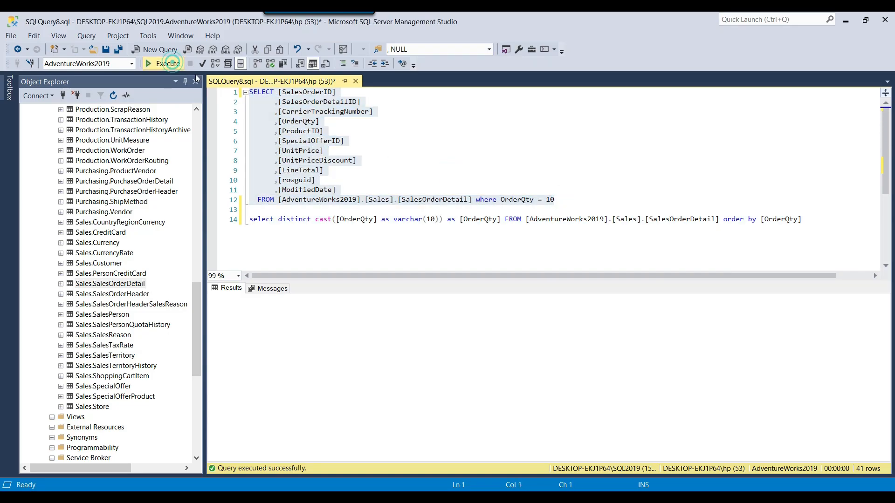
pyautogui.click(554, 200)
pyautogui.doubleClick(562, 200)
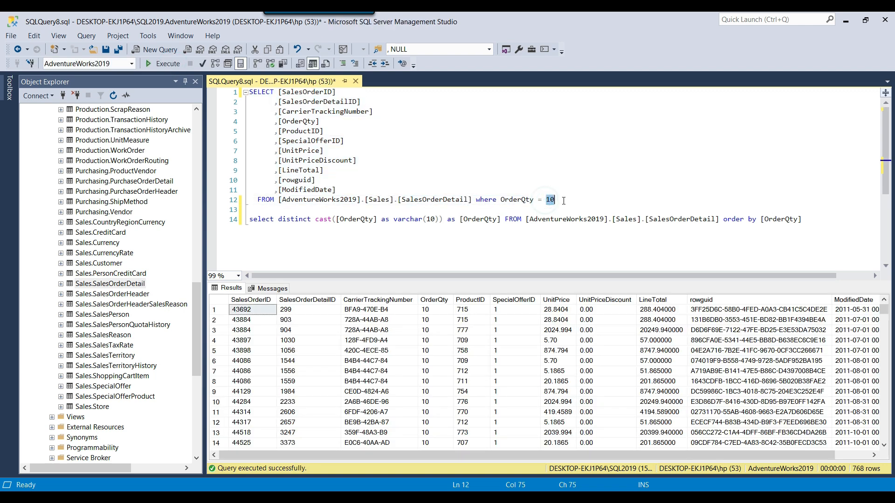
pyautogui.click(569, 199)
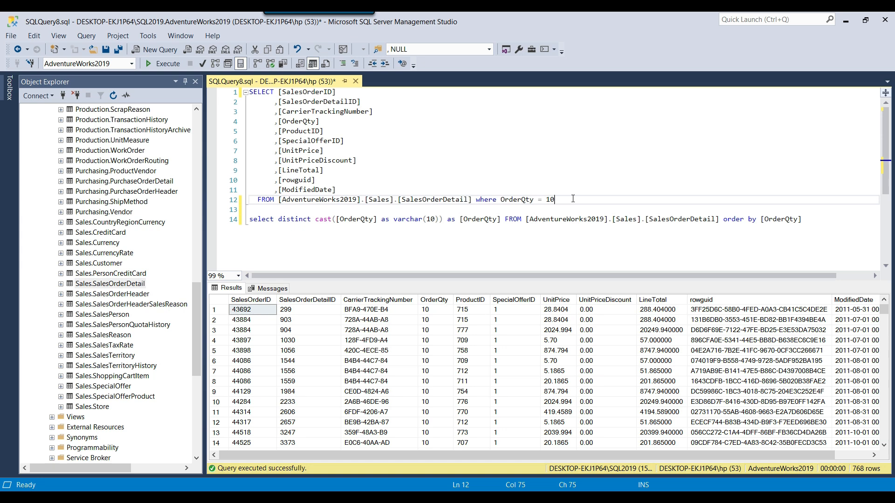
pyautogui.moveTo(573, 199); pyautogui.dragTo(222, 93)
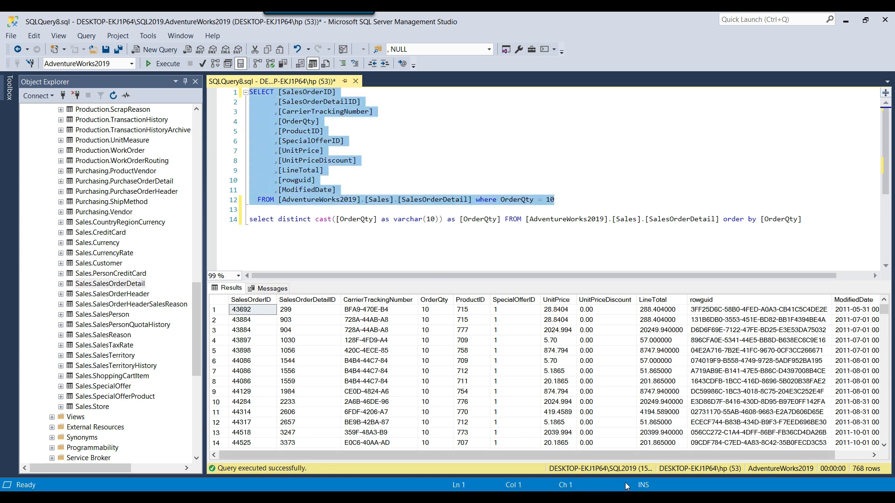
# Switch back to Visual Studio and add a package variable named SQLQuery with the data type String
pyautogui.hotkey('alt', 'Tab')
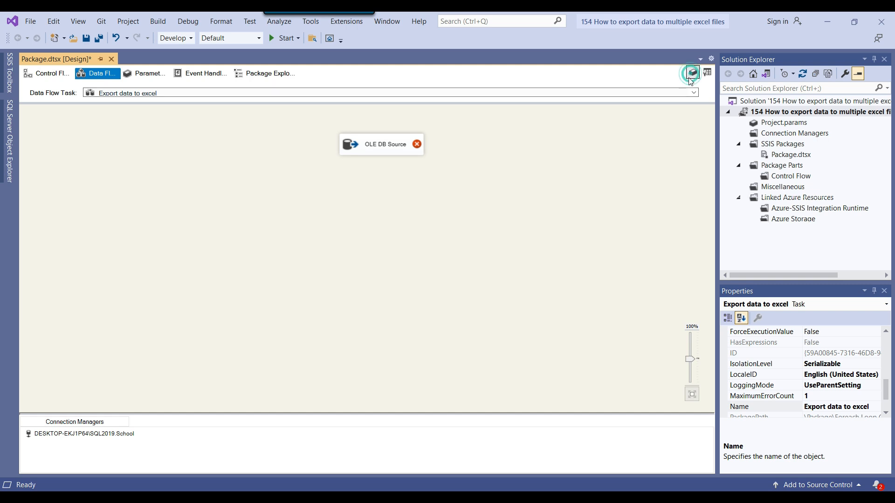
pyautogui.click(693, 72)
pyautogui.click(28, 295)
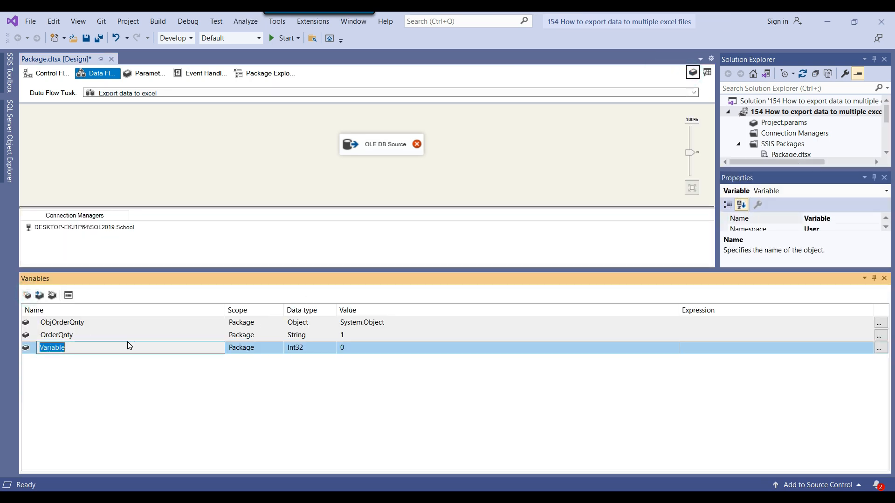
pyautogui.write('SQLQuery')
pyautogui.press('Return')
pyautogui.click(327, 349)
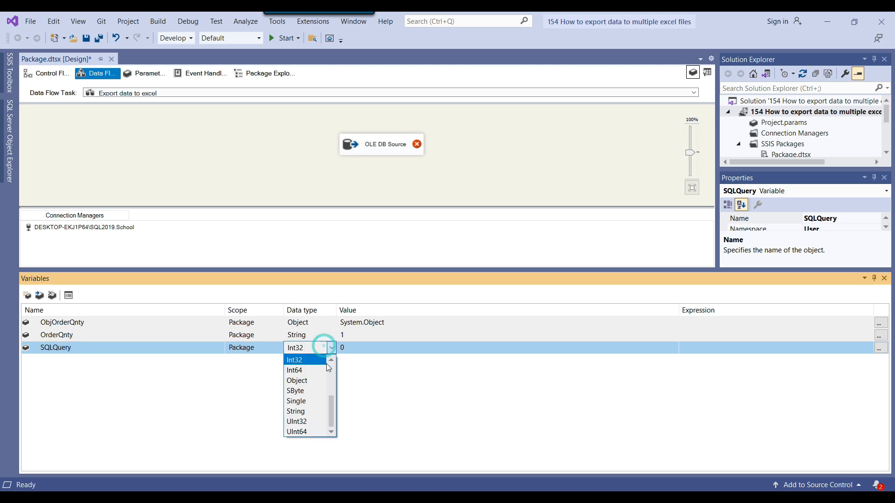
pyautogui.click(312, 412)
# Open the Expression Builder for the SQLQuery variable and paste the copied select query enclosed in double quotes
pyautogui.click(878, 349)
pyautogui.click(414, 124)
pyautogui.click(320, 401)
pyautogui.write('"')
pyautogui.hotkey('ctrl', 'v')
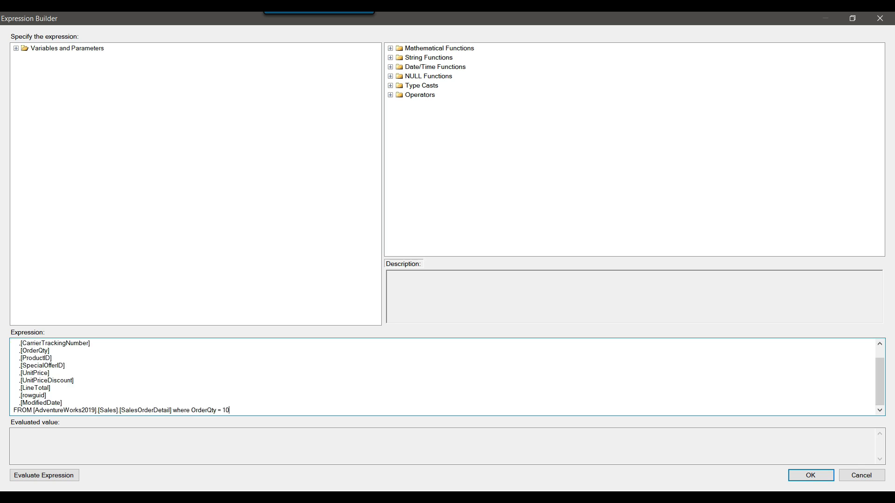
pyautogui.press('Return')
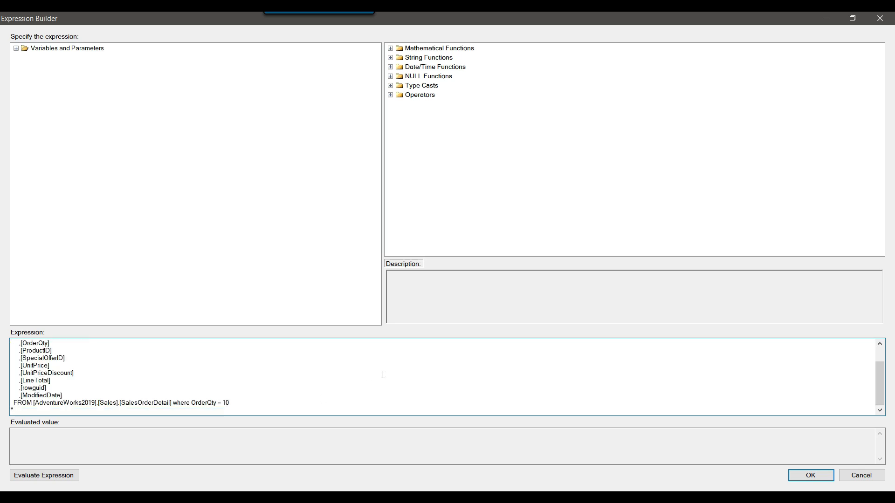
# Replace the value 10 in the query's where clause with "+ @[User::OrderQnty] +", using the OrderQnty variable from the variables list
pyautogui.doubleClick(224, 403)
pyautogui.click(16, 48)
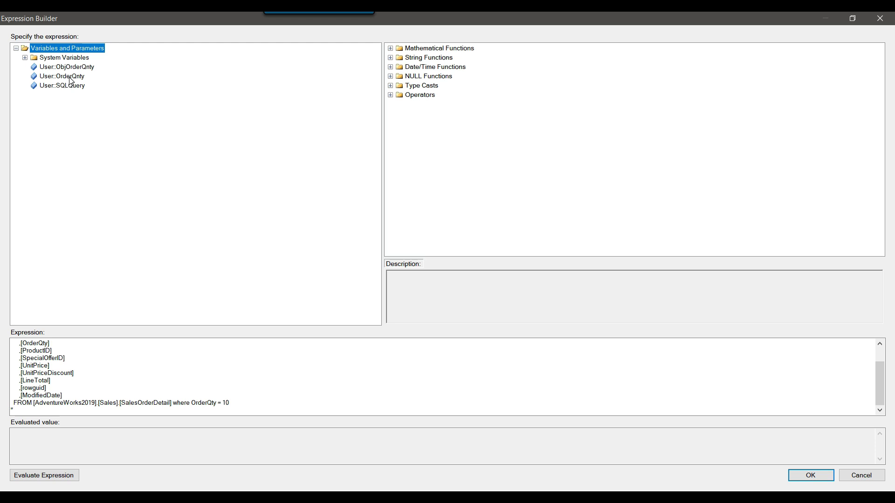
pyautogui.click(223, 402)
pyautogui.hotkey('shift', 'Home')
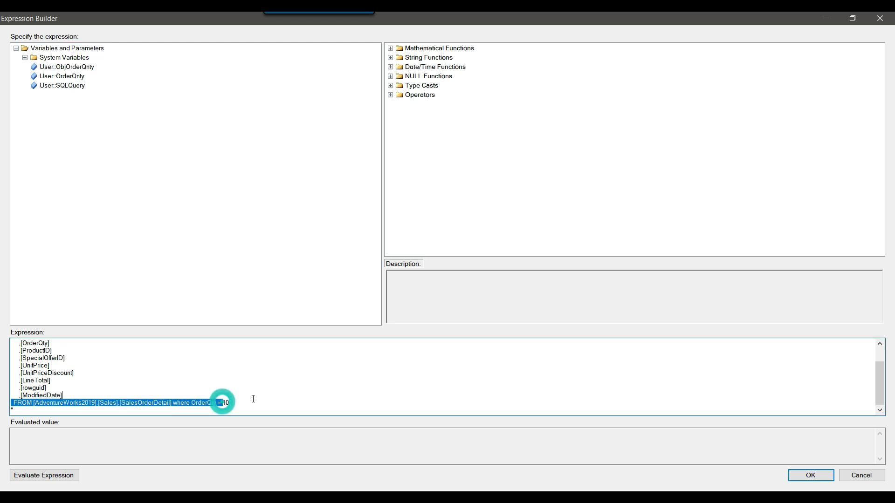
pyautogui.press('Right')
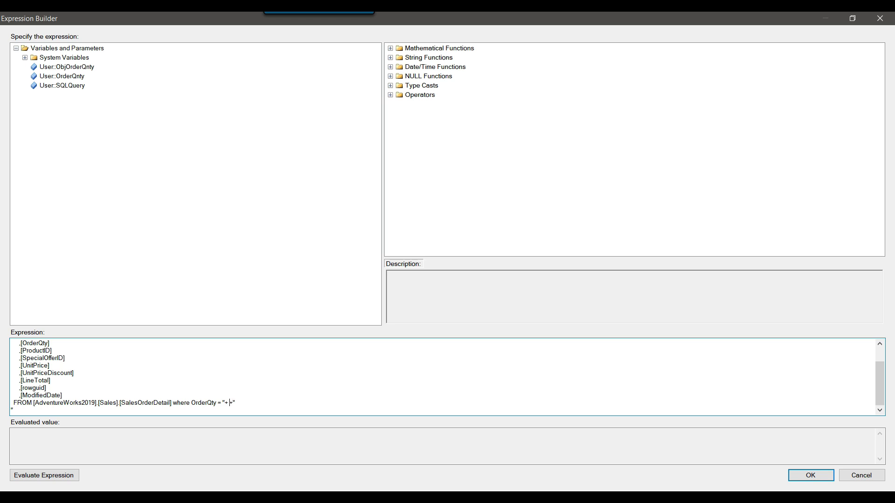
pyautogui.moveTo(71, 77); pyautogui.dragTo(233, 406)
# Evaluate the SQLQuery expression, check the where clause in the evaluated query, and accept the expression
pyautogui.click(65, 477)
pyautogui.click(64, 478)
pyautogui.click(130, 377)
pyautogui.click(100, 449)
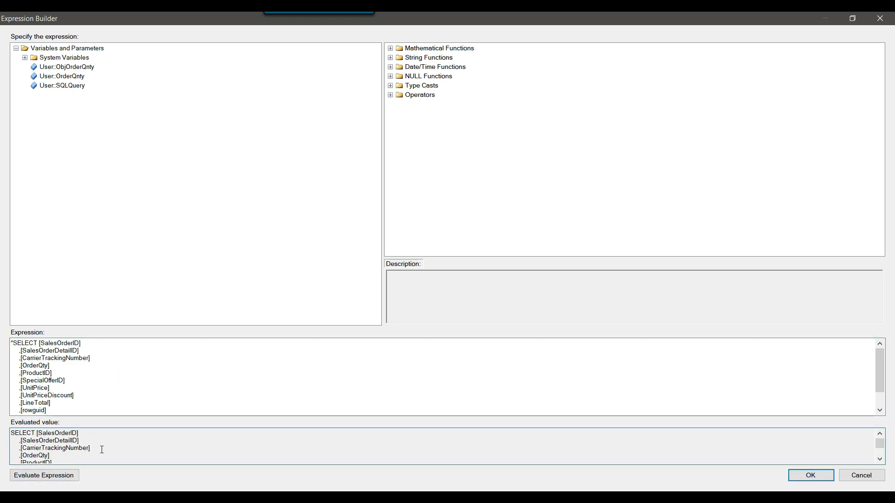
pyautogui.scroll(-4, 102, 450)
pyautogui.click(152, 366)
pyautogui.hotkey('ctrl', 'End')
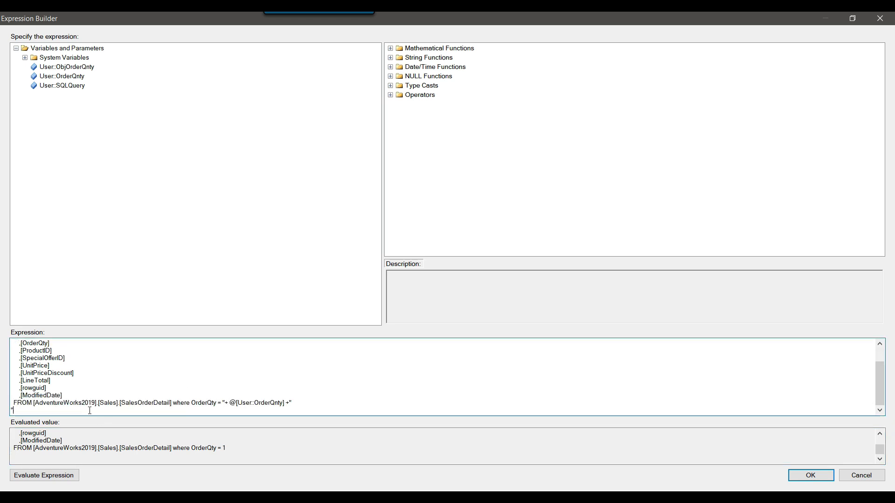
pyautogui.moveTo(222, 403); pyautogui.dragTo(291, 403)
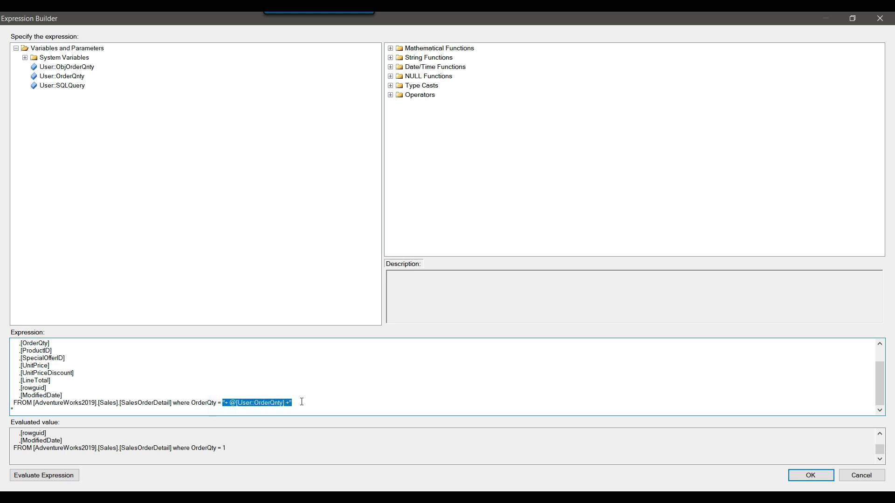
pyautogui.click(302, 401)
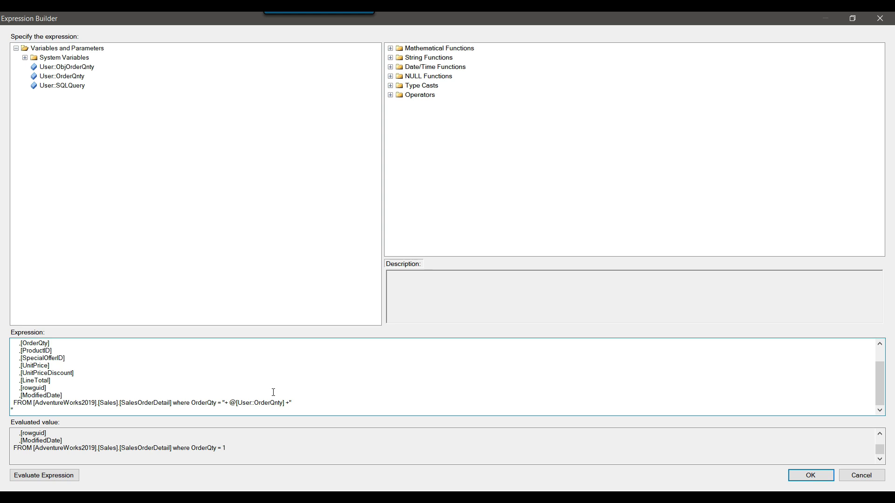
pyautogui.click(819, 475)
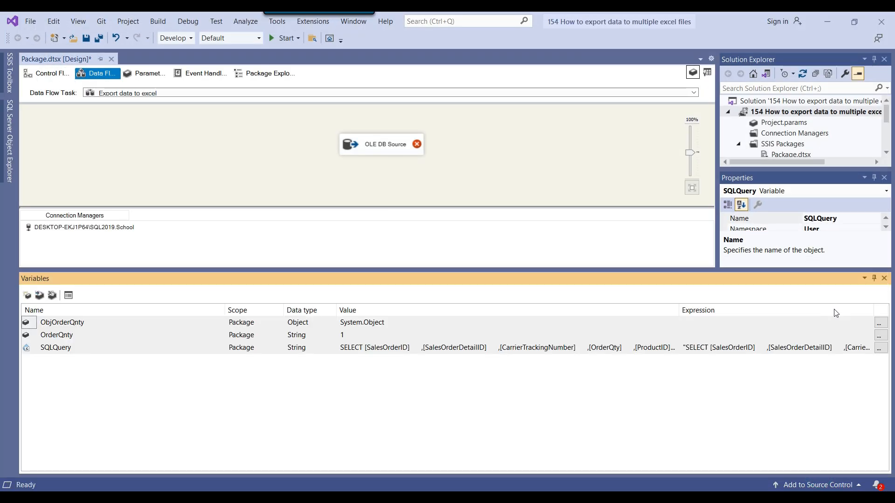
# Set the OLE DB Source's data access mode to SQL command from variable and choose User::SQLQuery as the variable
pyautogui.click(885, 278)
pyautogui.doubleClick(369, 145)
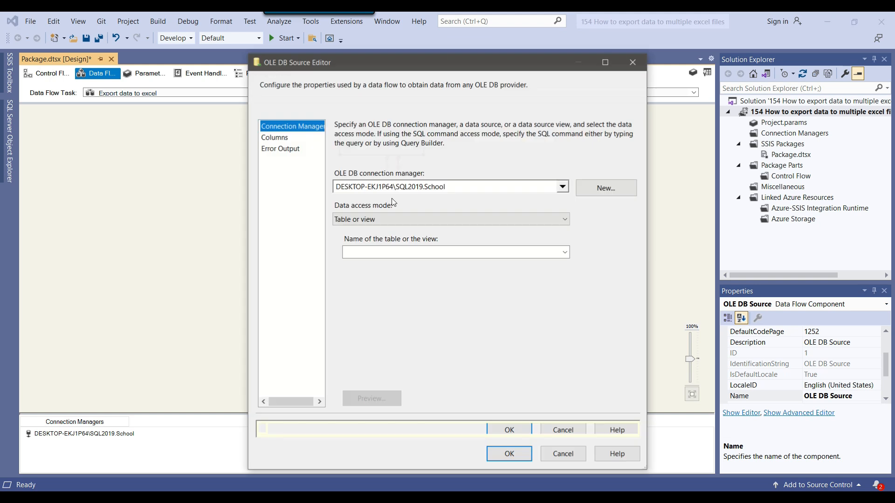
pyautogui.click(380, 220)
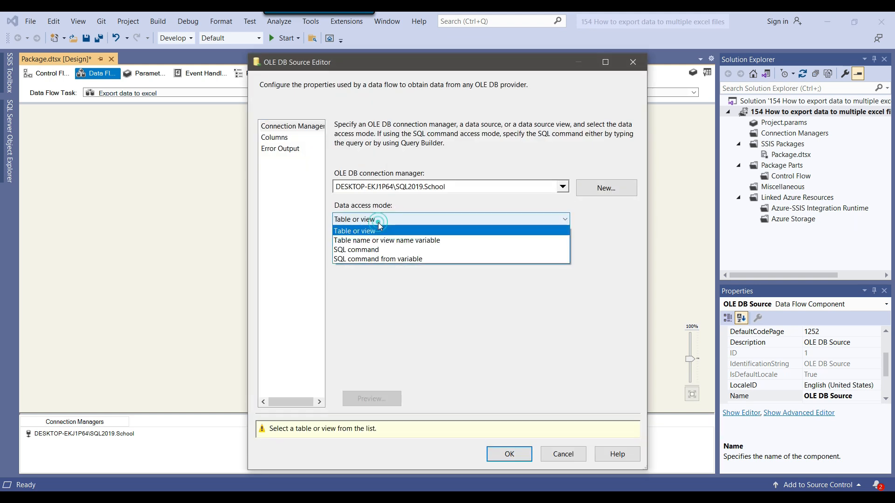
pyautogui.click(385, 259)
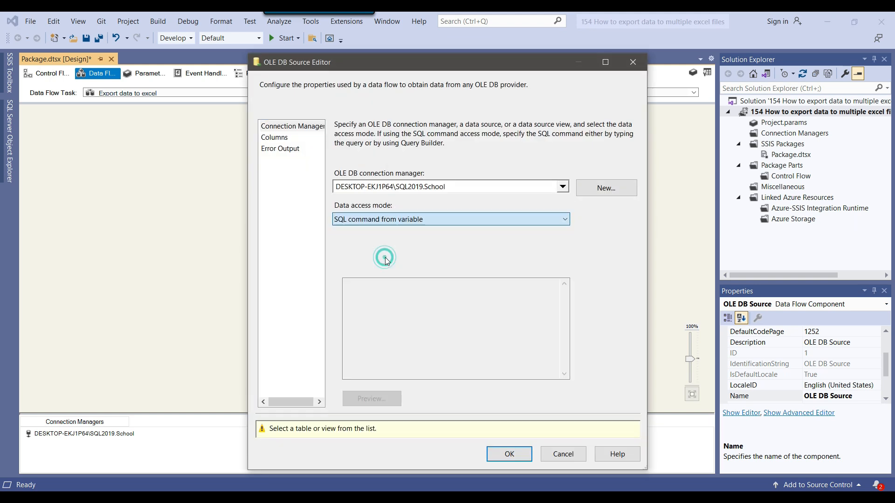
pyautogui.click(408, 258)
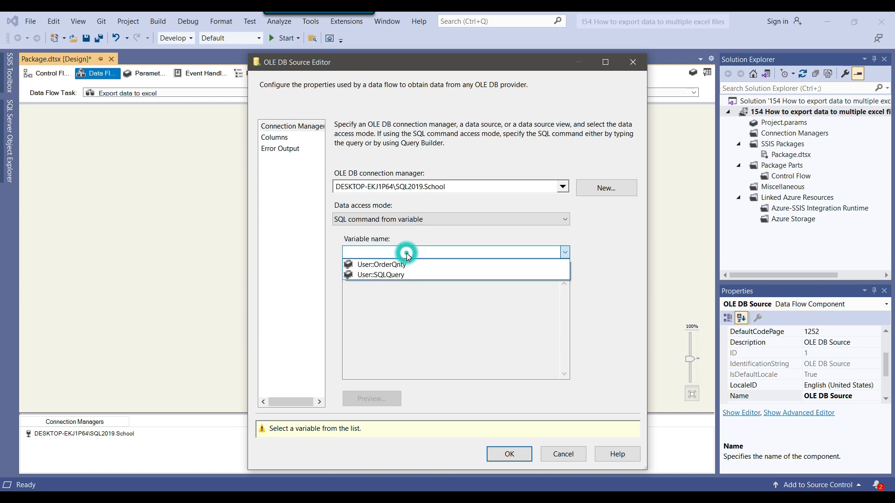
pyautogui.click(387, 274)
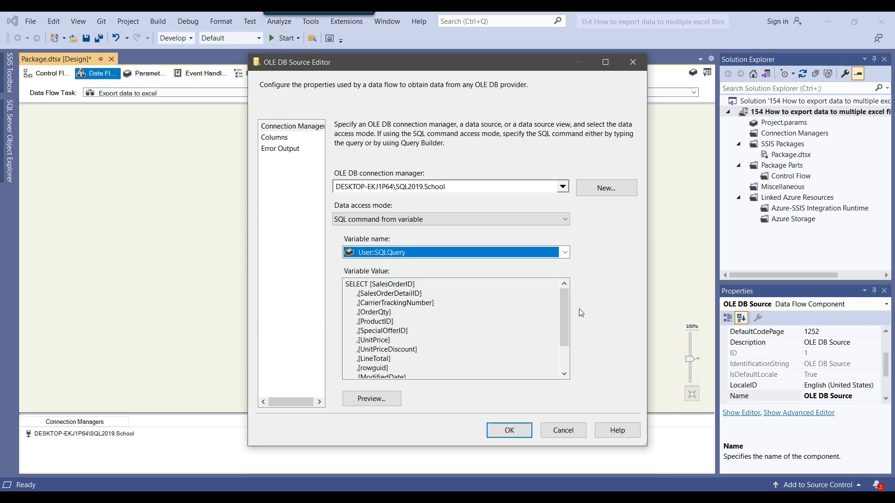
# Check the where clause of the variable's query, review the source's available columns, and confirm the OLE DB Source settings
pyautogui.moveTo(567, 299); pyautogui.dragTo(569, 355)
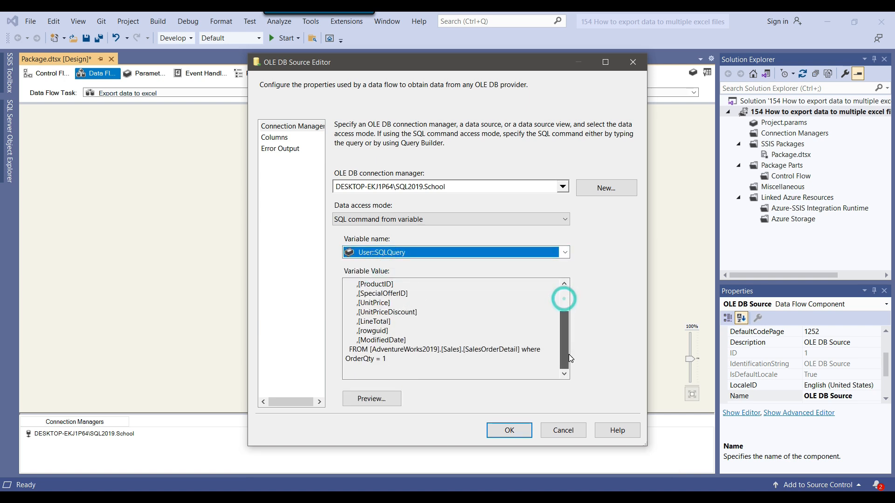
pyautogui.doubleClick(382, 359)
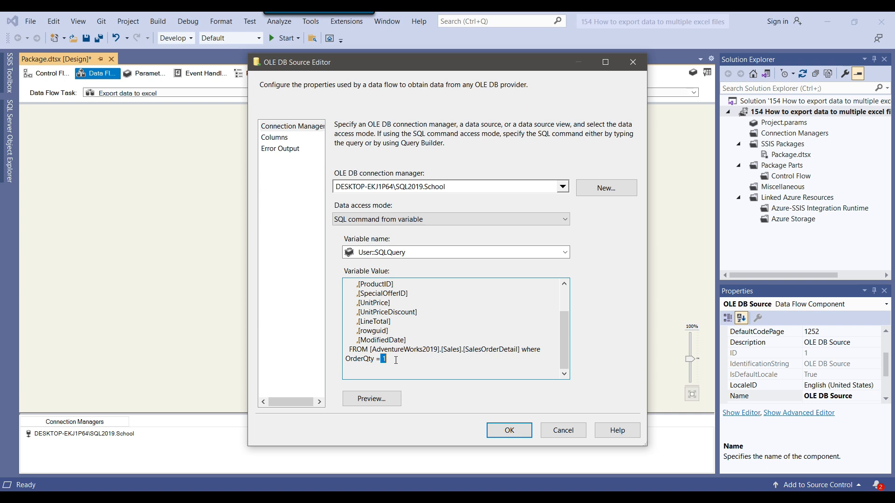
pyautogui.click(396, 360)
pyautogui.doubleClick(384, 360)
pyautogui.click(277, 138)
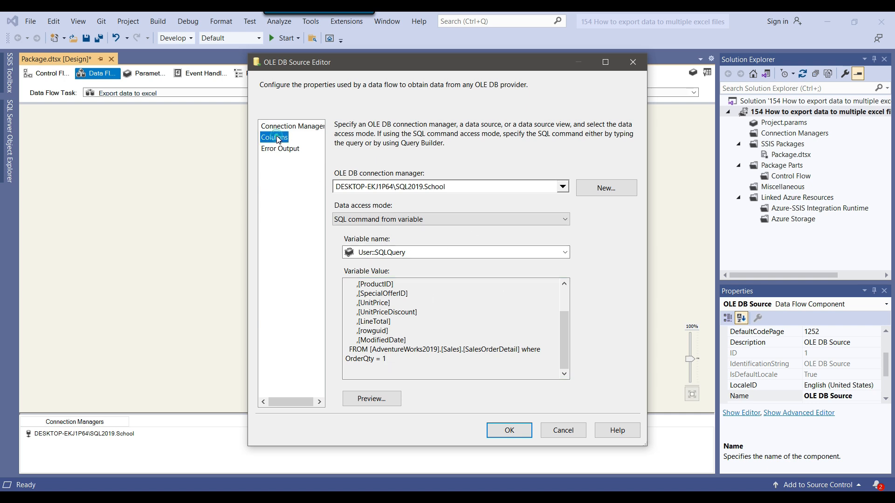
pyautogui.scroll(-1, 576, 307)
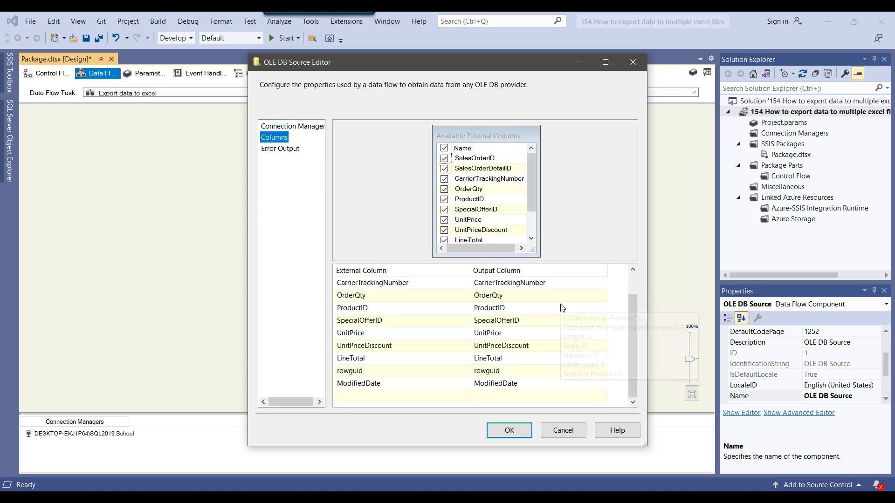
pyautogui.click(507, 432)
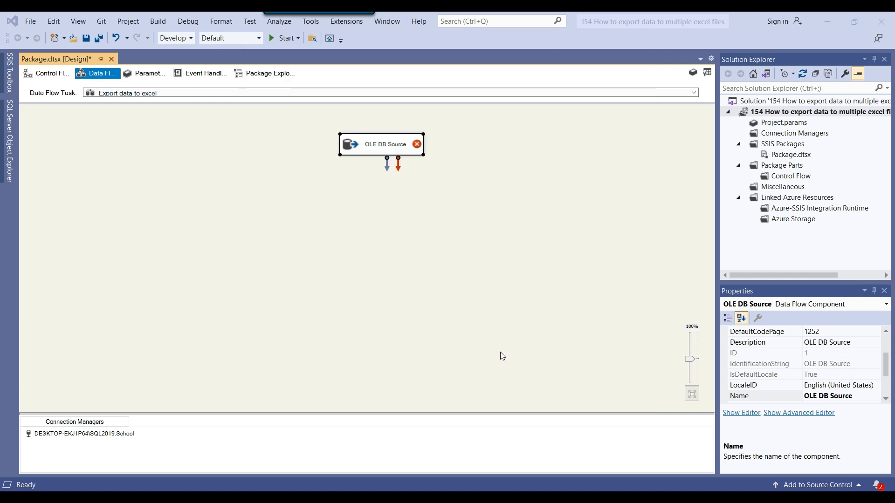
# Add an Excel Destination below the OLE DB Source and connect the source's data output to it
pyautogui.click(708, 73)
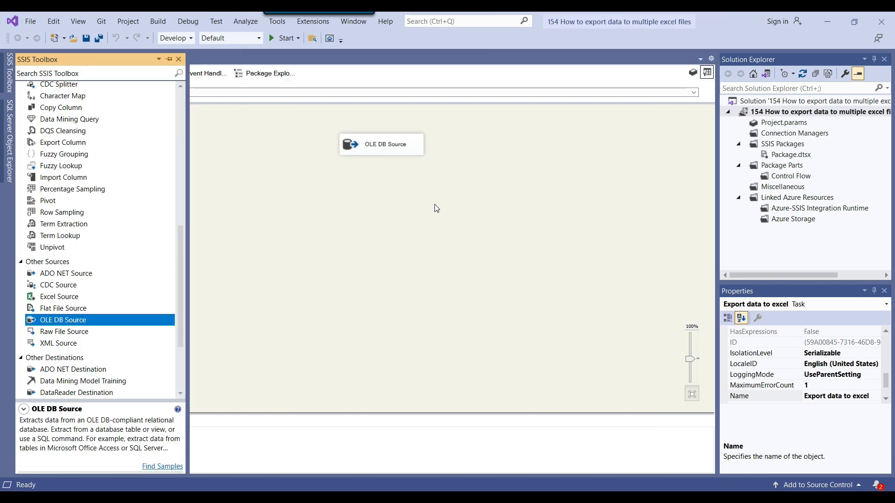
pyautogui.scroll(-3, 91, 280)
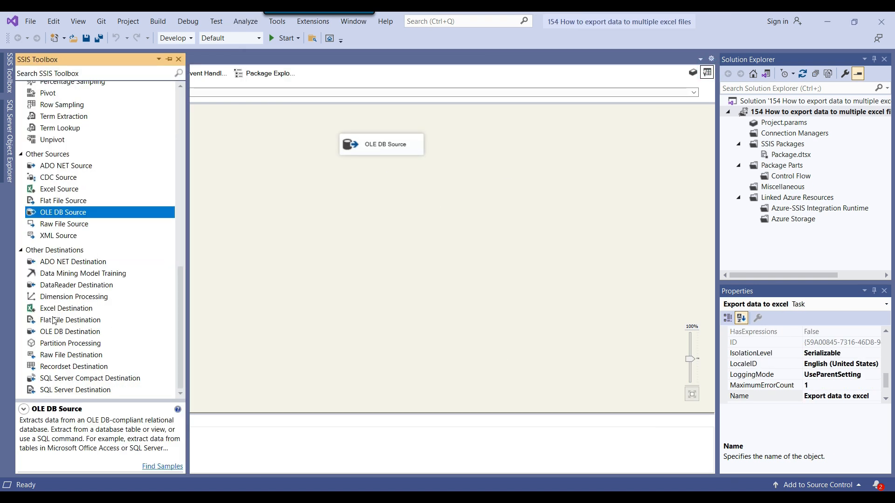
pyautogui.moveTo(51, 308); pyautogui.dragTo(316, 224)
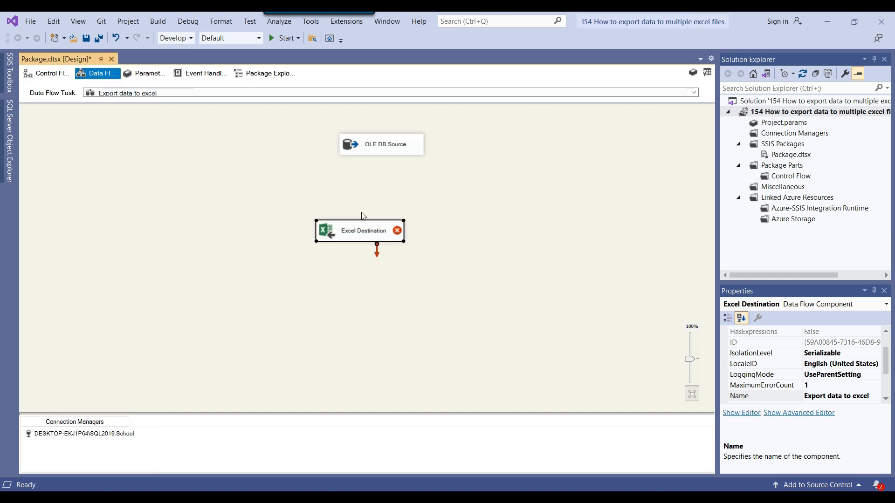
pyautogui.click(393, 143)
pyautogui.moveTo(387, 169); pyautogui.dragTo(350, 237)
# Open the Excel Destination for editing, start a new Excel connection manager and browse for its file
pyautogui.rightClick(340, 235)
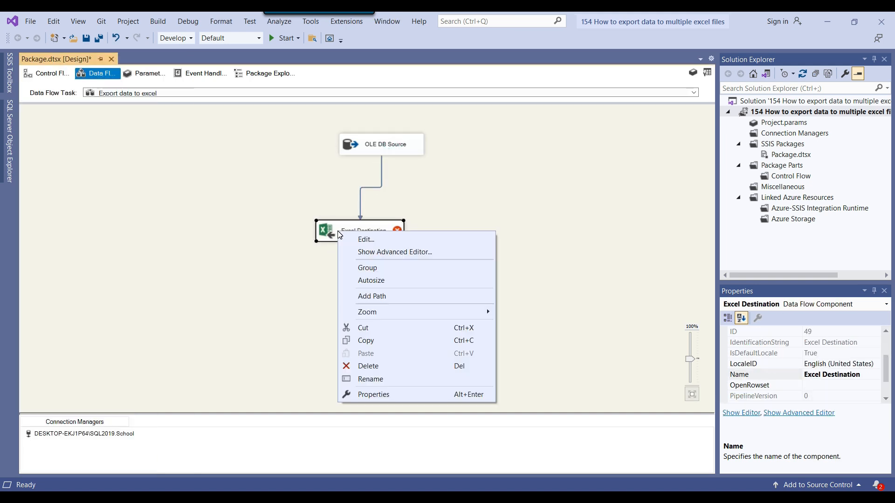
pyautogui.click(365, 240)
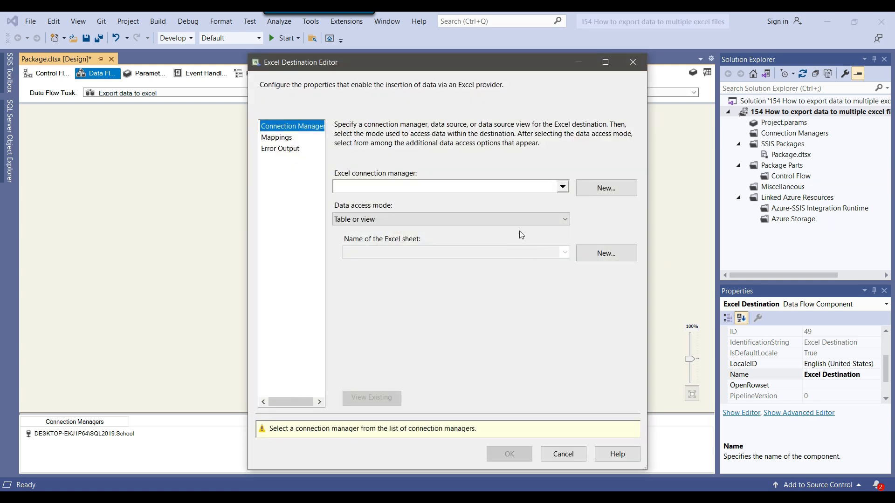
pyautogui.click(618, 193)
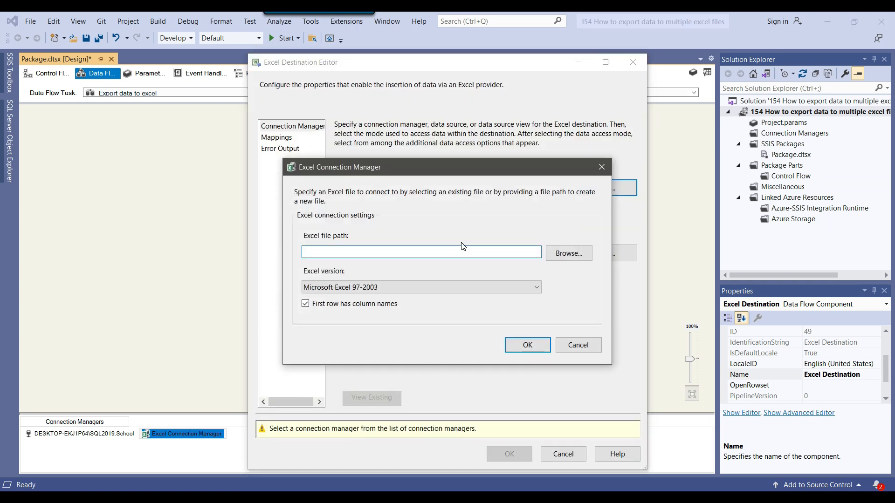
pyautogui.click(567, 253)
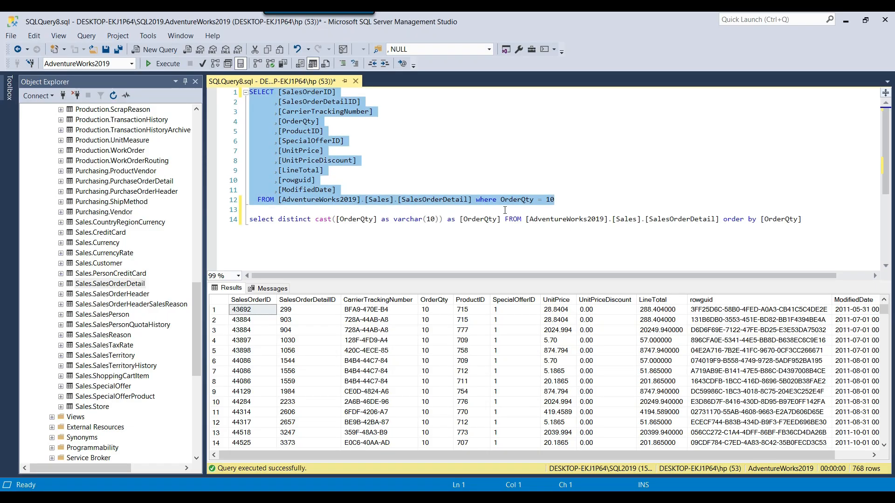
# In SQL Server Management Studio, copy the table name SalesOrderDetail from the select query
pyautogui.click(431, 219)
pyautogui.moveTo(401, 200); pyautogui.dragTo(467, 196)
pyautogui.doubleClick(468, 200)
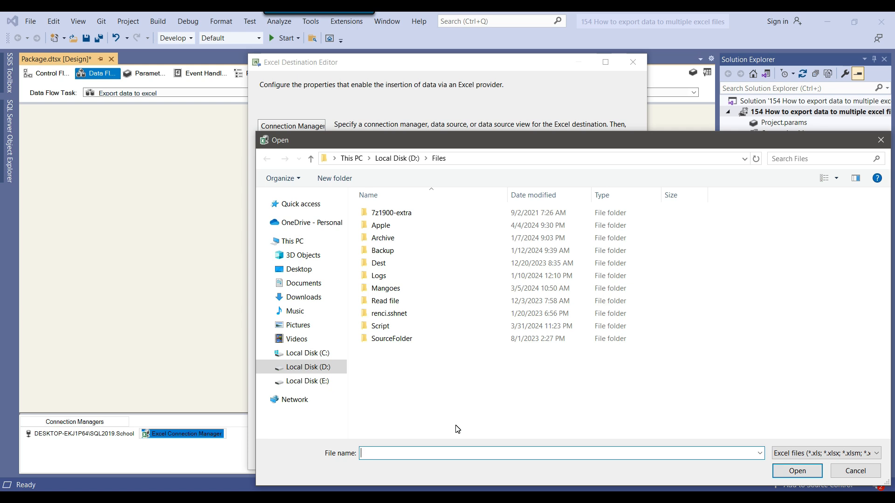
# Back in Visual Studio, set the Excel file path to D:\Files\SalesOrderDetail_1.xlsx and confirm the new connection manager
pyautogui.write('SalesOrderDetail')
pyautogui.doubleClick(445, 459)
pyautogui.click(797, 471)
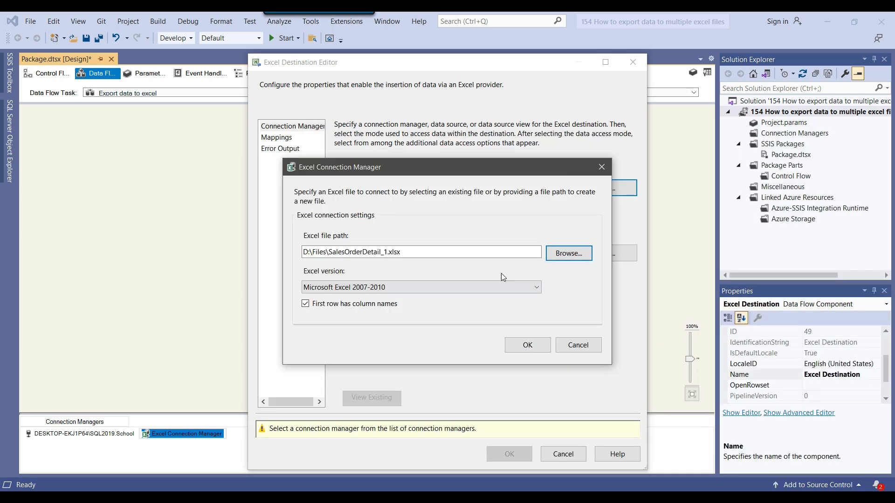
pyautogui.click(524, 346)
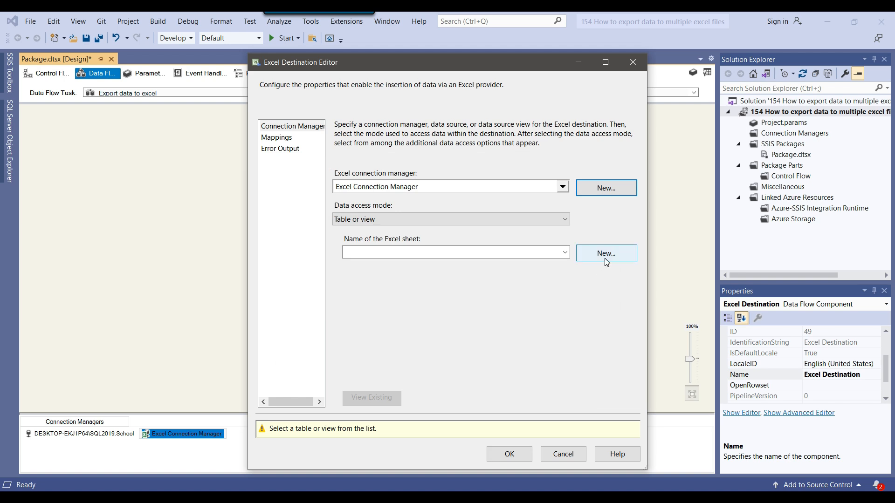
# Start creating a new Excel sheet for the destination and name the table Sheet1 in the CREATE TABLE statement
pyautogui.moveTo(396, 66); pyautogui.dragTo(350, 64)
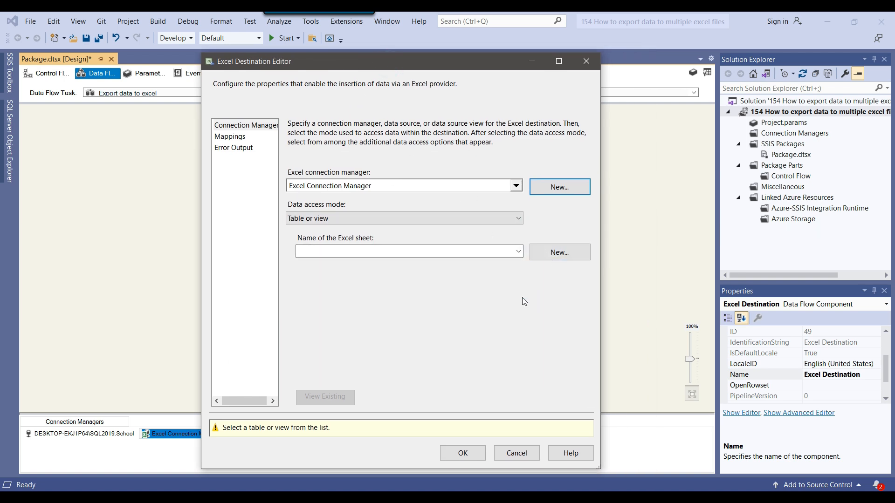
pyautogui.click(555, 254)
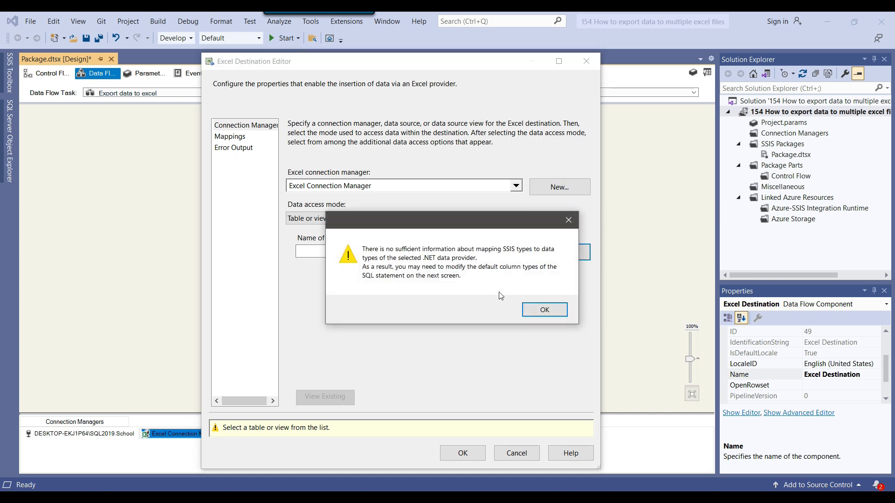
pyautogui.click(544, 309)
pyautogui.click(425, 252)
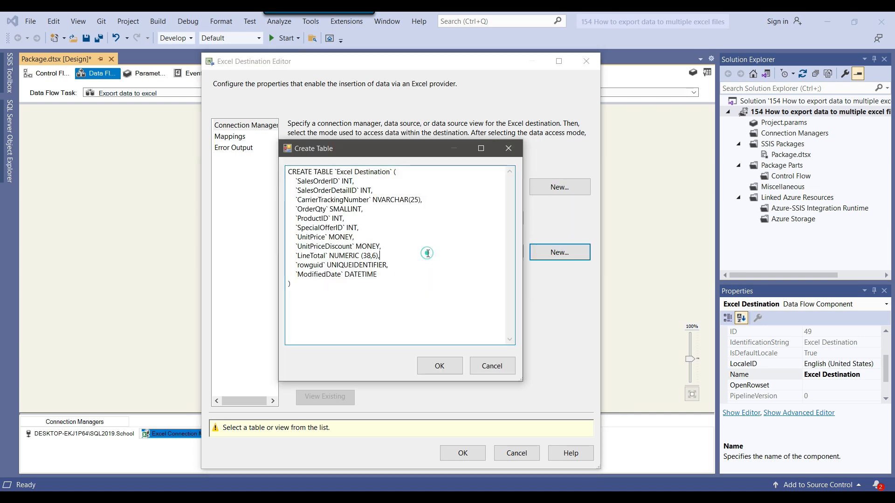
pyautogui.moveTo(338, 172); pyautogui.dragTo(388, 172)
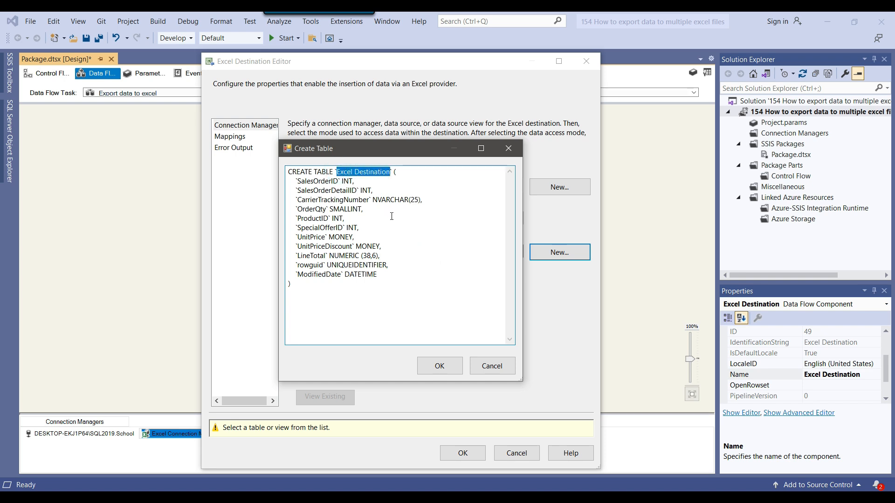
pyautogui.write('She')
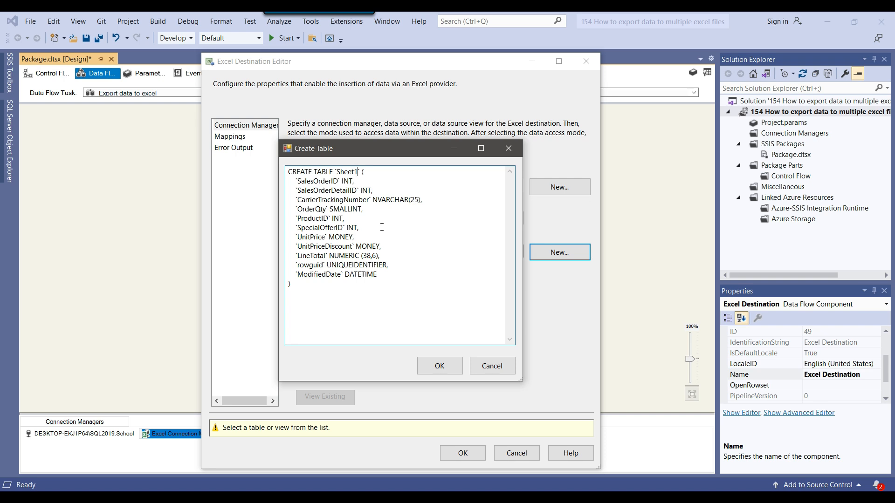
# Compare the columns in the CREATE TABLE statement with those in the SQL Server Management Studio select query
pyautogui.moveTo(297, 181); pyautogui.dragTo(426, 271)
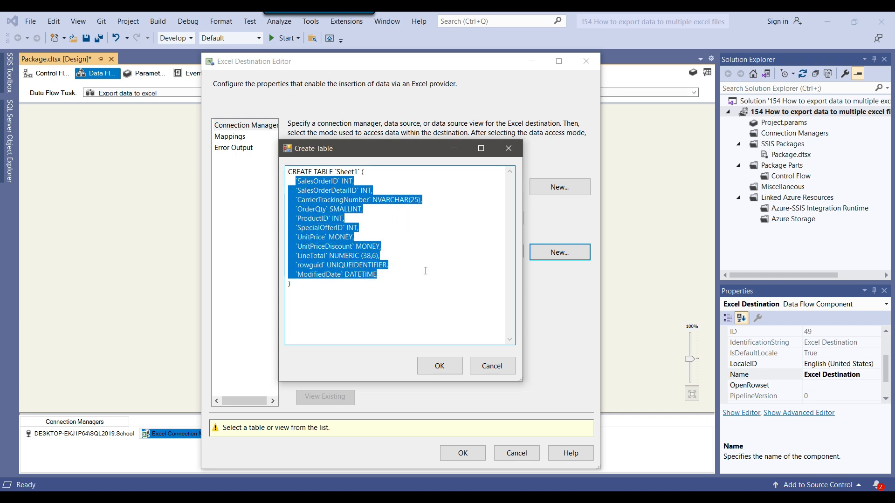
pyautogui.click(300, 184)
pyautogui.moveTo(290, 180); pyautogui.dragTo(402, 273)
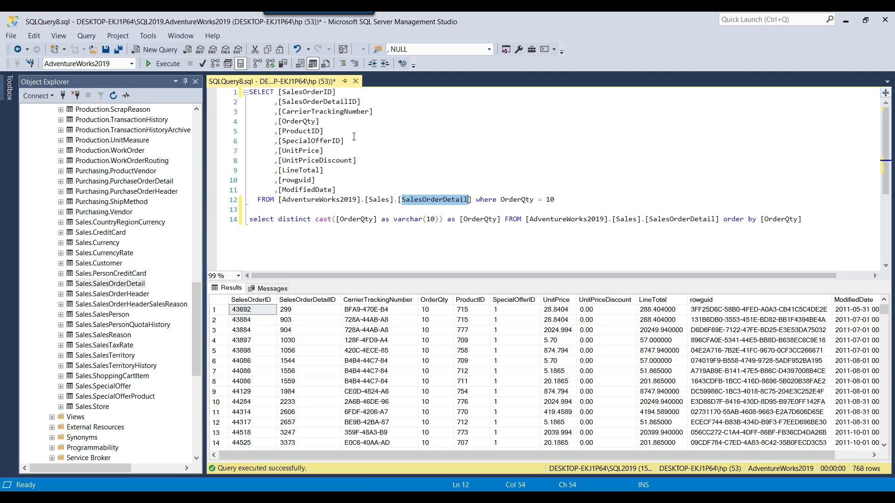
pyautogui.click(353, 131)
pyautogui.moveTo(278, 91); pyautogui.dragTo(356, 187)
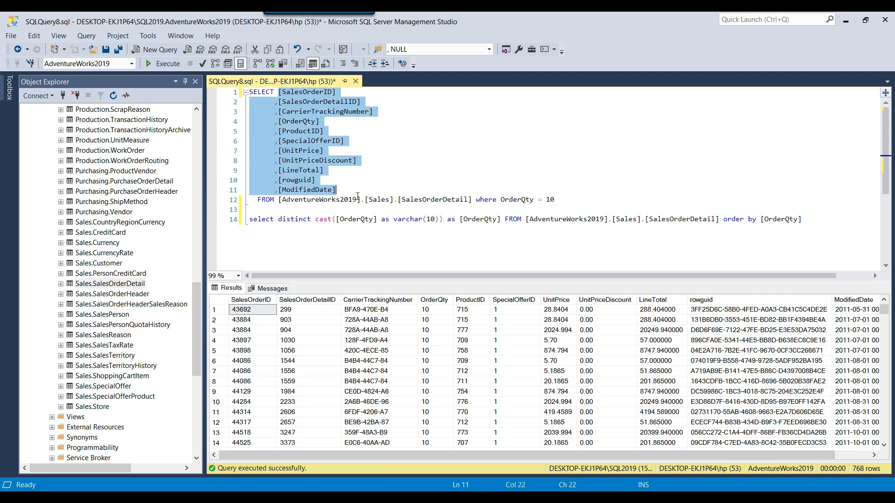
pyautogui.moveTo(565, 193); pyautogui.dragTo(248, 93)
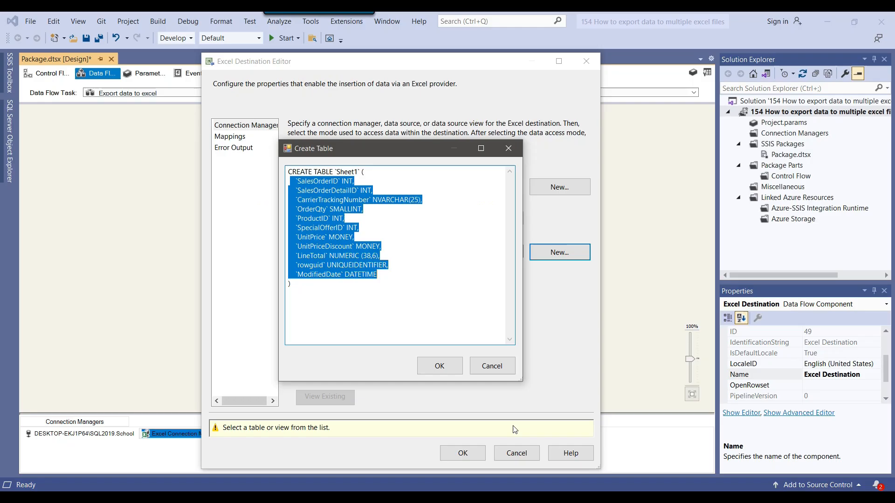
pyautogui.click(438, 279)
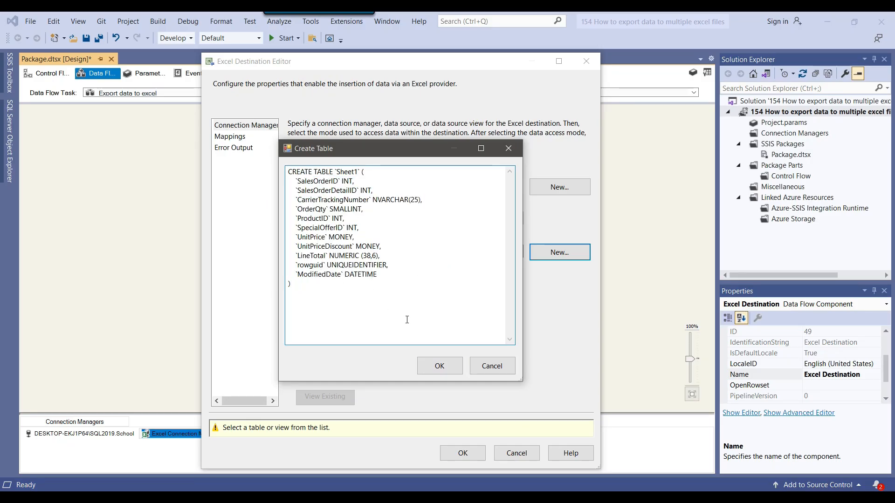
# Try to create the Excel sheet from the current CREATE TABLE statement
pyautogui.click(439, 366)
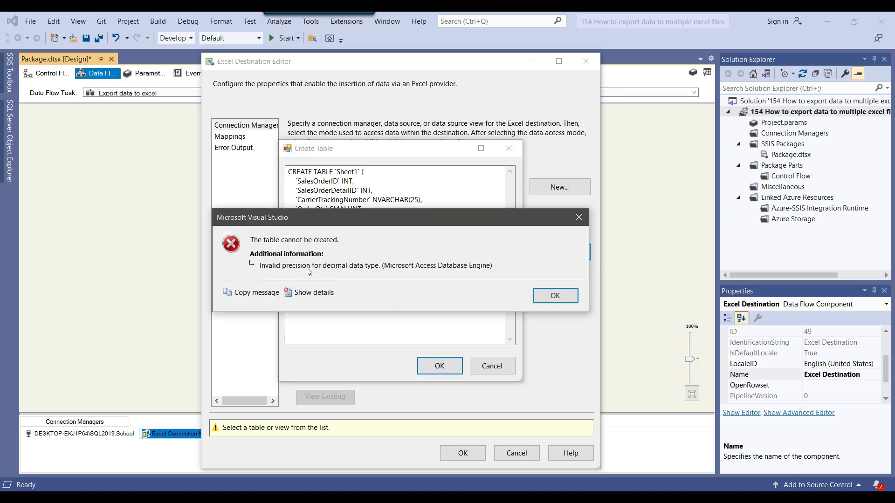
pyautogui.moveTo(403, 220); pyautogui.dragTo(394, 323)
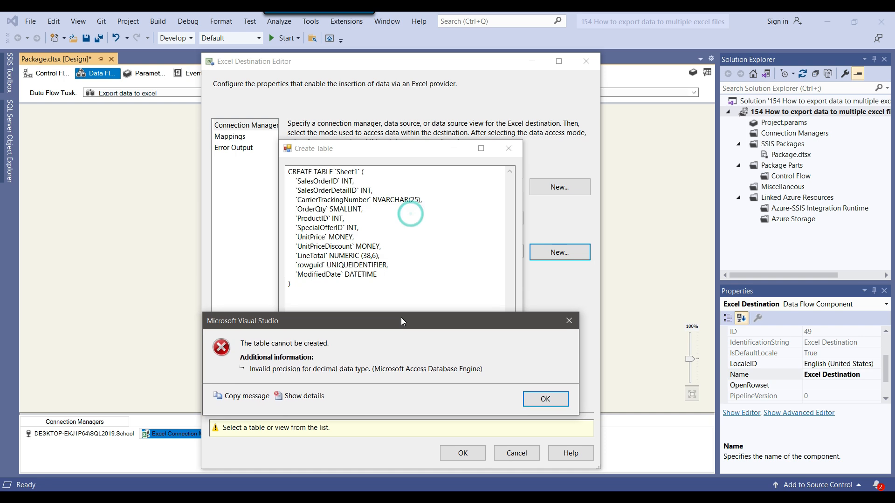
pyautogui.click(545, 400)
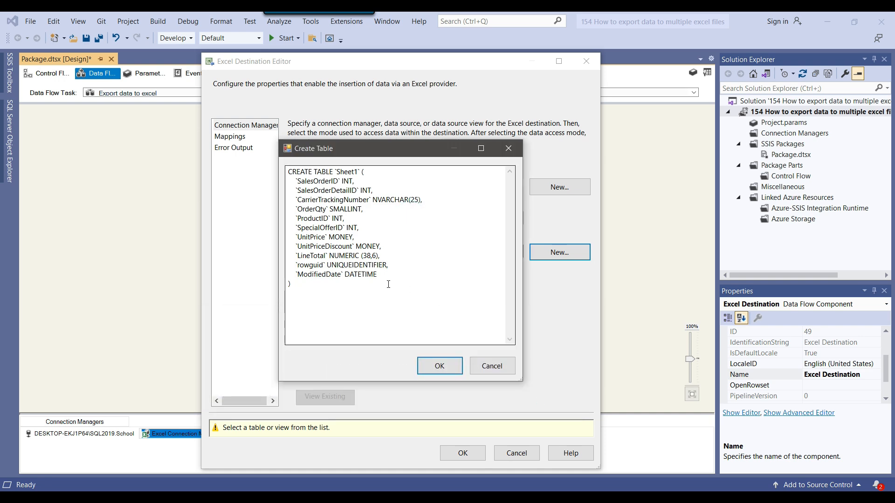
# Change the LineTotal column's data type to MONEY in the CREATE TABLE statement and create the sheet
pyautogui.moveTo(363, 256); pyautogui.dragTo(377, 256)
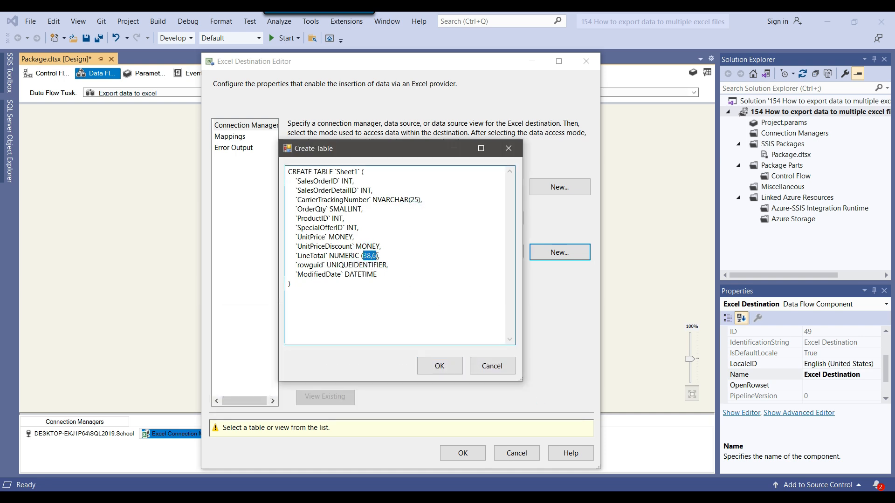
pyautogui.moveTo(330, 256); pyautogui.dragTo(376, 256)
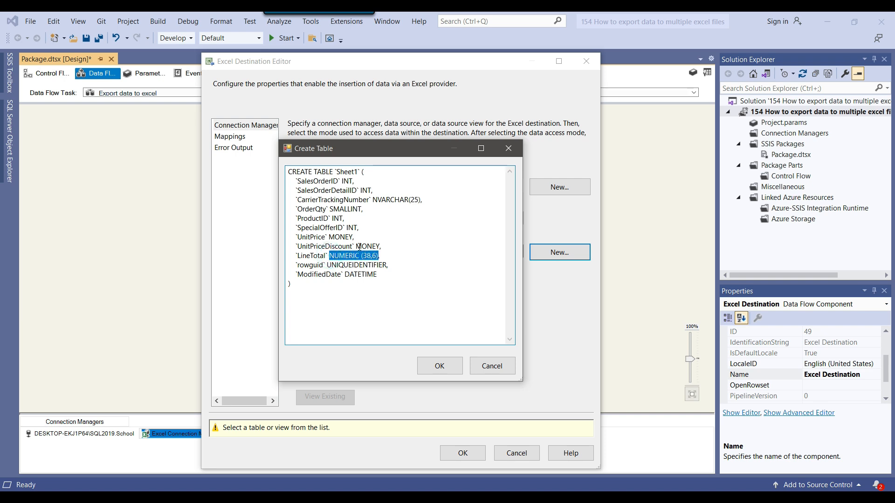
pyautogui.moveTo(356, 247); pyautogui.dragTo(379, 256)
pyautogui.write('MONEY')
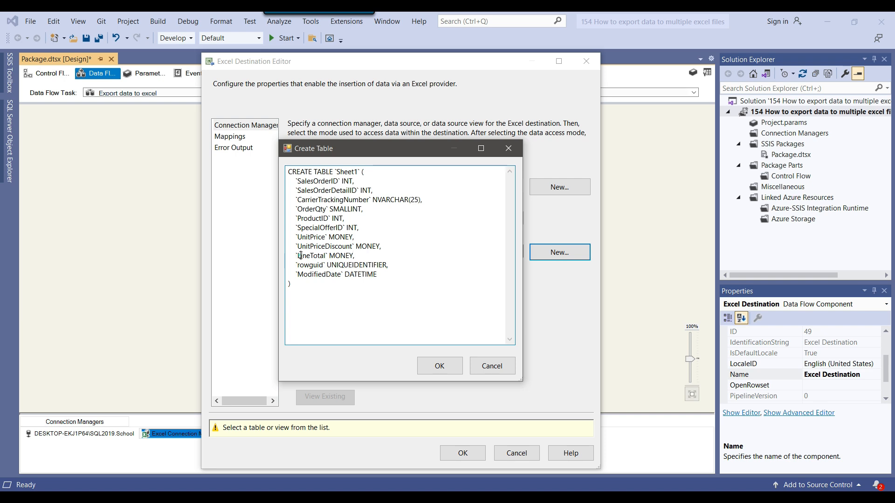
pyautogui.moveTo(301, 255); pyautogui.dragTo(358, 253)
pyautogui.click(434, 366)
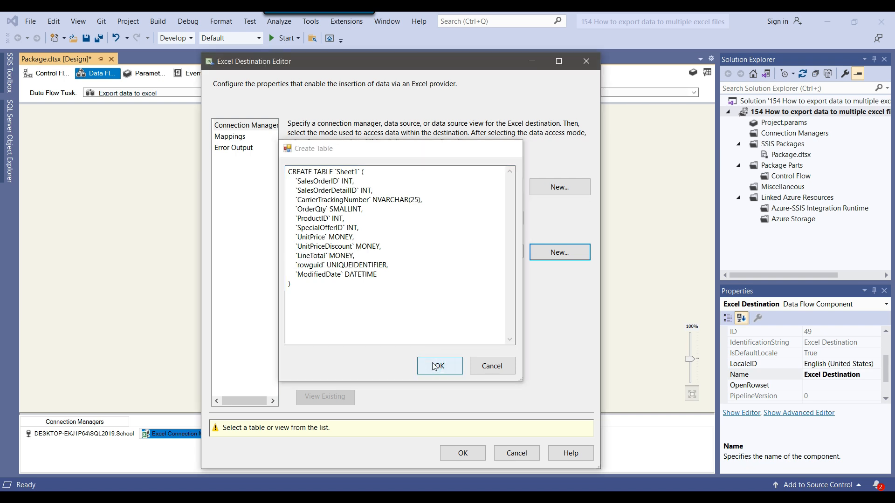
pyautogui.click(541, 288)
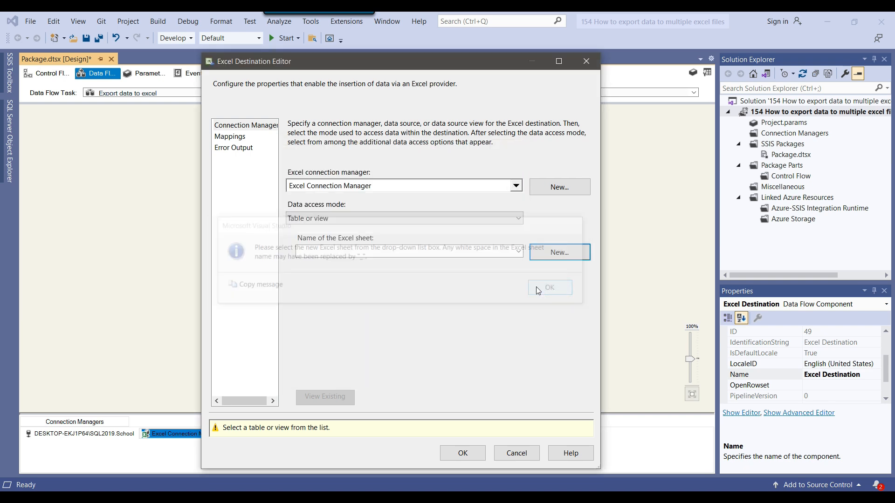
# Choose Sheet1 as the destination sheet, map its columns to the input columns and confirm the Excel Destination
pyautogui.click(423, 257)
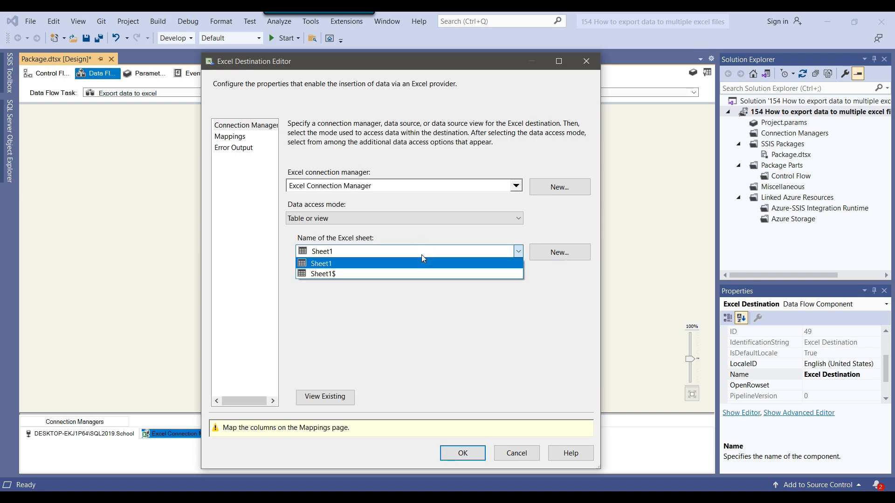
pyautogui.click(389, 264)
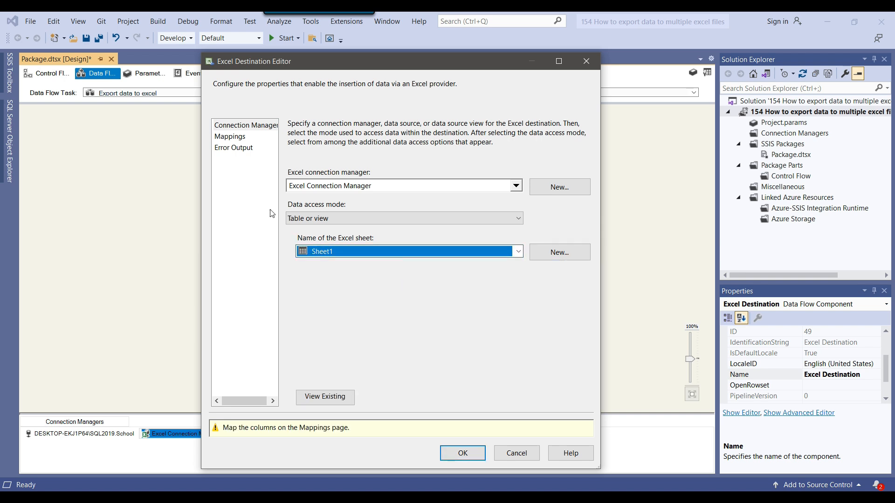
pyautogui.click(232, 140)
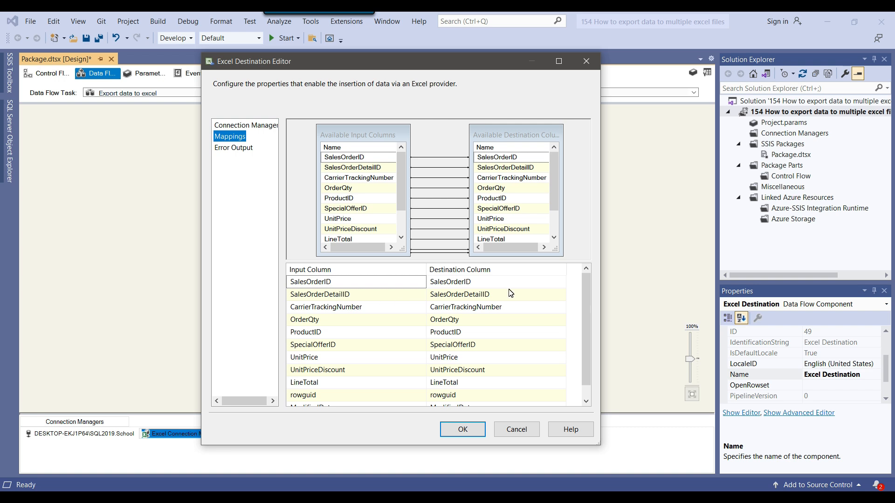
pyautogui.scroll(-1, 510, 293)
pyautogui.click(468, 434)
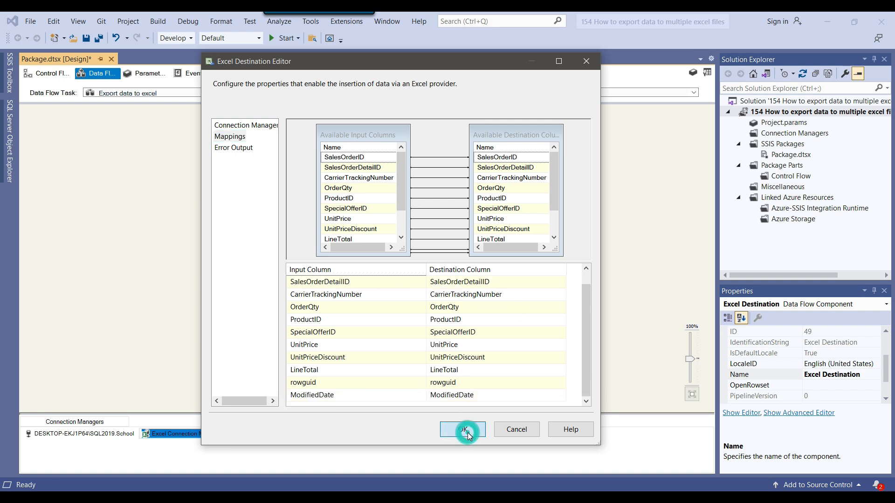
pyautogui.click(514, 309)
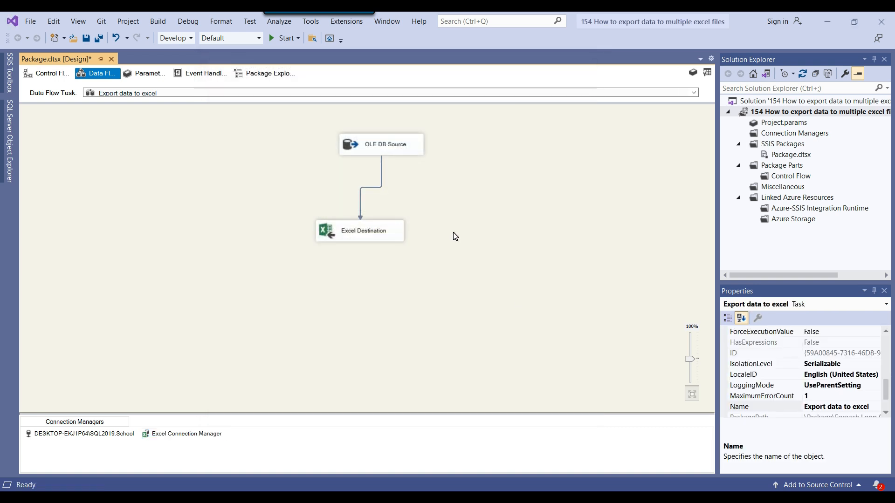
# Rename the Excel connection manager as export excel and return to the package's control flow
pyautogui.rightClick(180, 434)
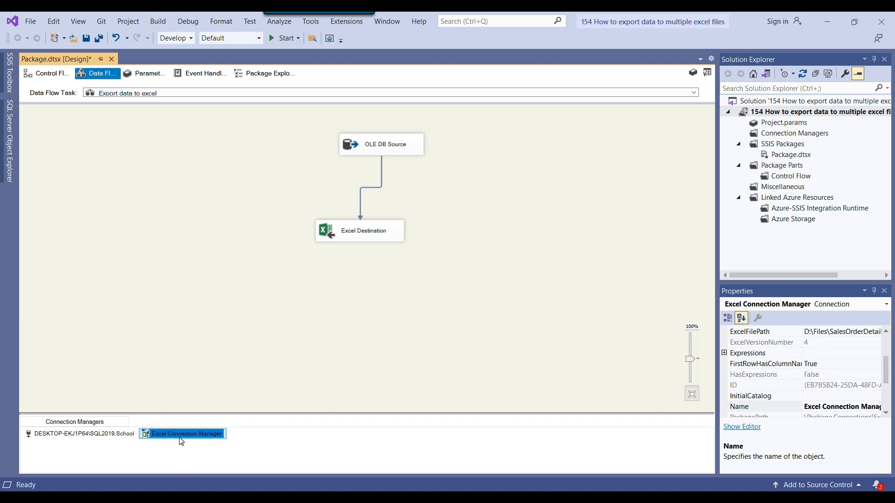
pyautogui.click(204, 467)
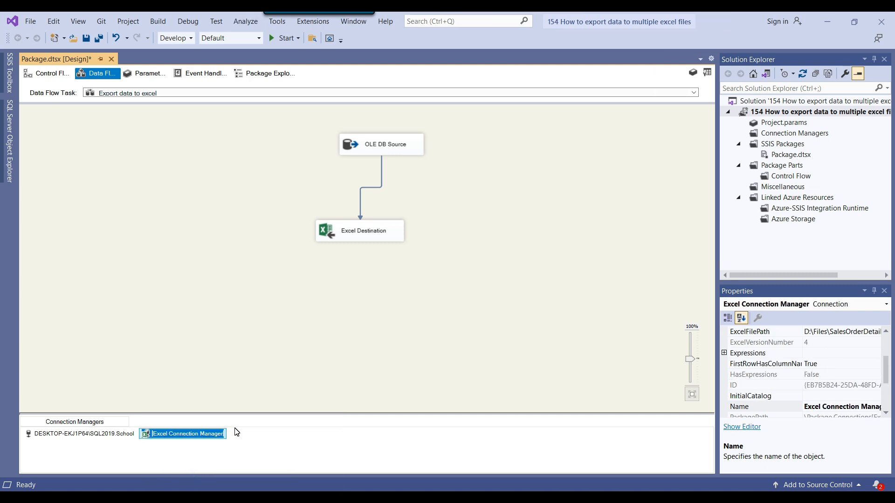
pyautogui.write('export excel')
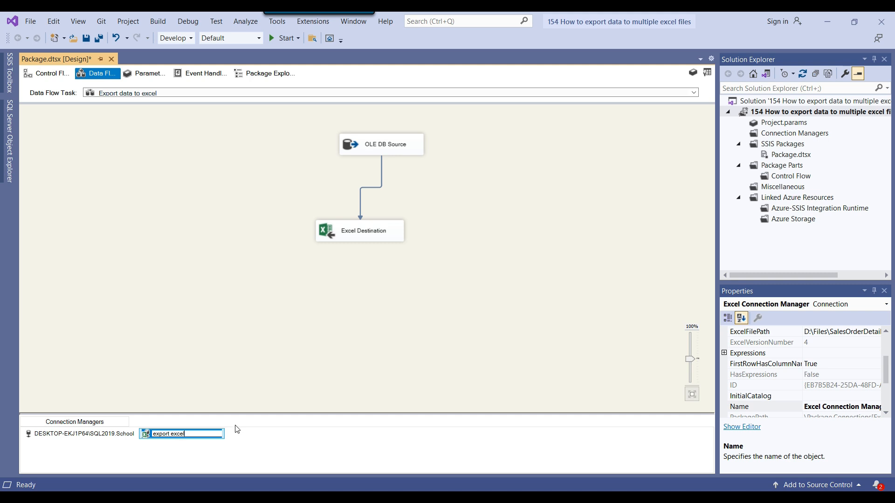
pyautogui.click(324, 297)
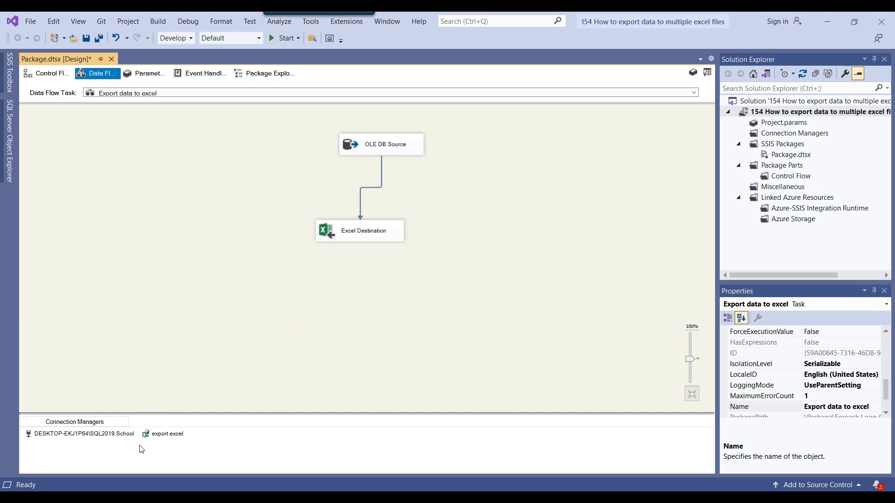
pyautogui.click(47, 78)
pyautogui.click(510, 225)
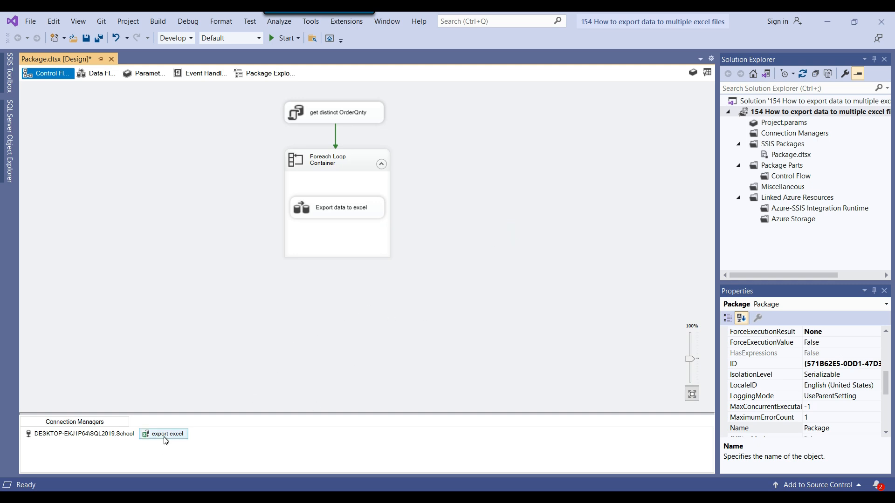
# Switch to File Explorer and create a folder named template in D:\Files
pyautogui.hotkey('alt', 'Tab')
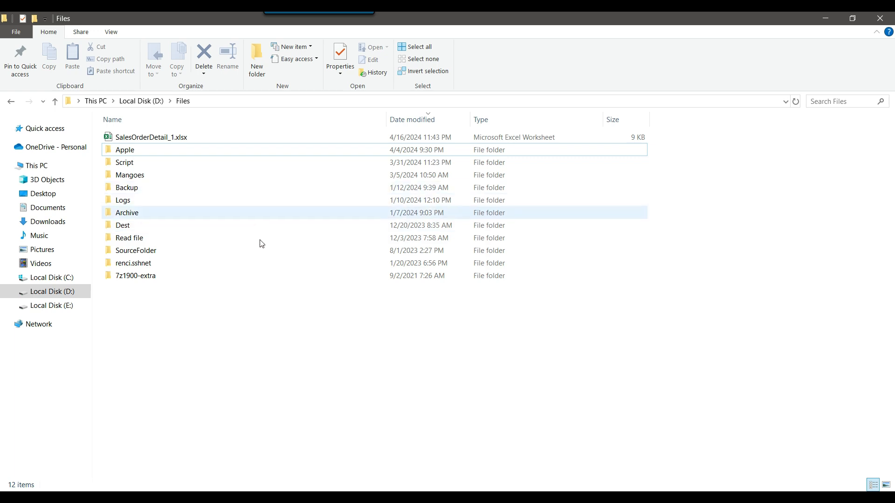
pyautogui.moveTo(138, 312); pyautogui.dragTo(343, 380)
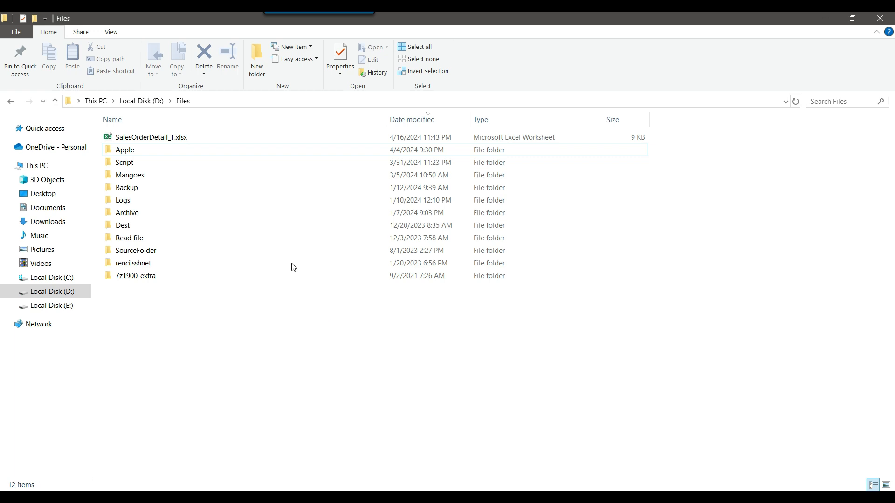
pyautogui.rightClick(206, 378)
pyautogui.moveTo(274, 346)
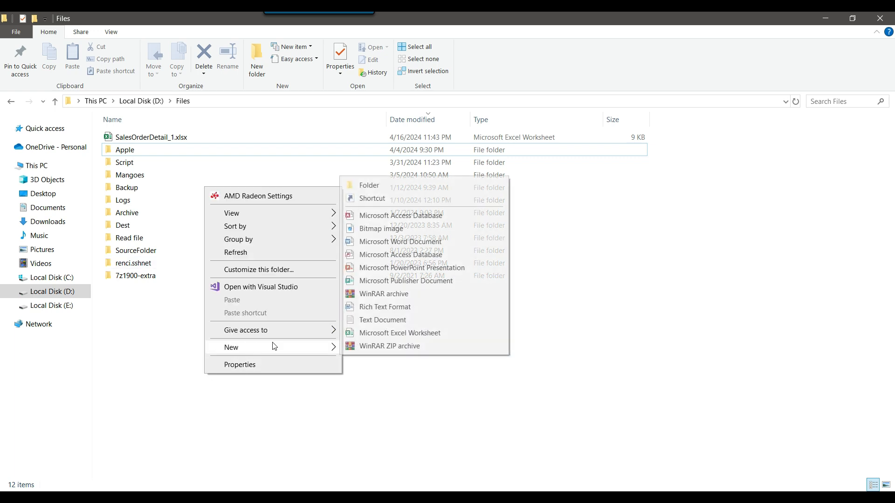
pyautogui.click(397, 187)
pyautogui.write('te')
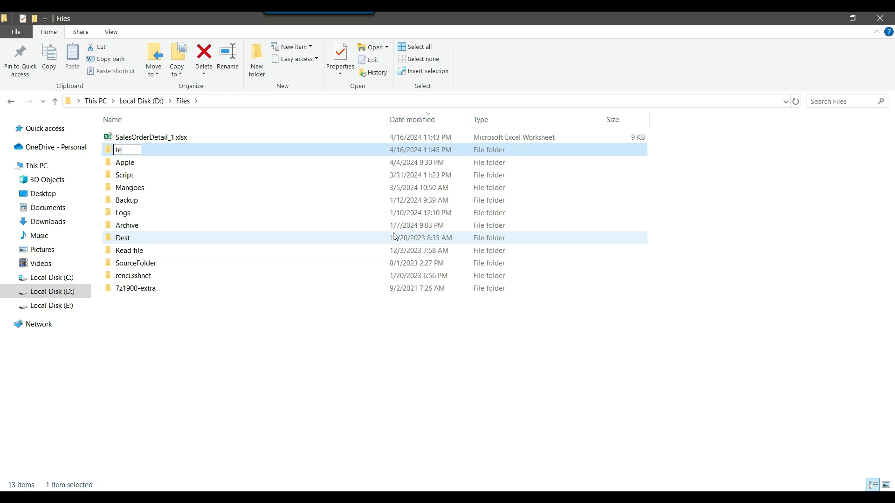
pyautogui.write('mplate')
pyautogui.press('Return')
# Copy SalesOrderDetail_1.xlsx into the template folder and rename the copy as SalesOrderDetail.xlsx
pyautogui.press('Up')
pyautogui.press('Down')
pyautogui.press('Return')
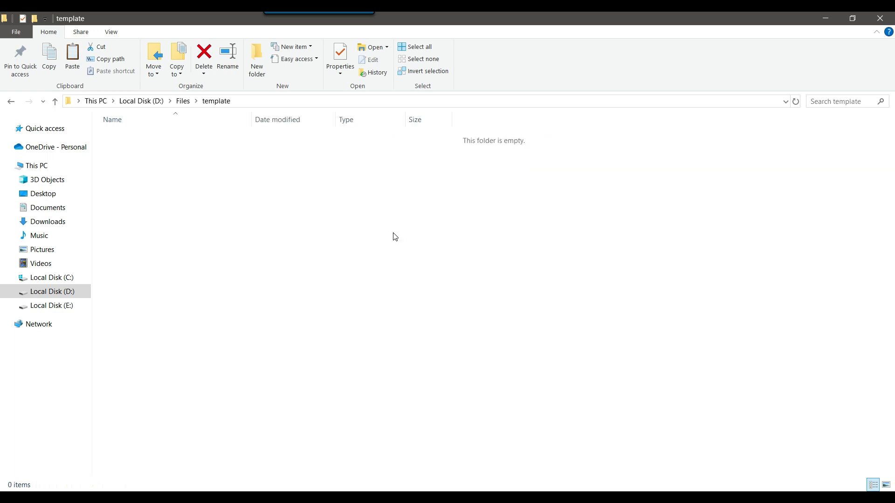
pyautogui.hotkey('ctrl', 'v')
pyautogui.press('F2')
pyautogui.press('Right')
pyautogui.press('BackSpace')
pyautogui.press('BackSpace')
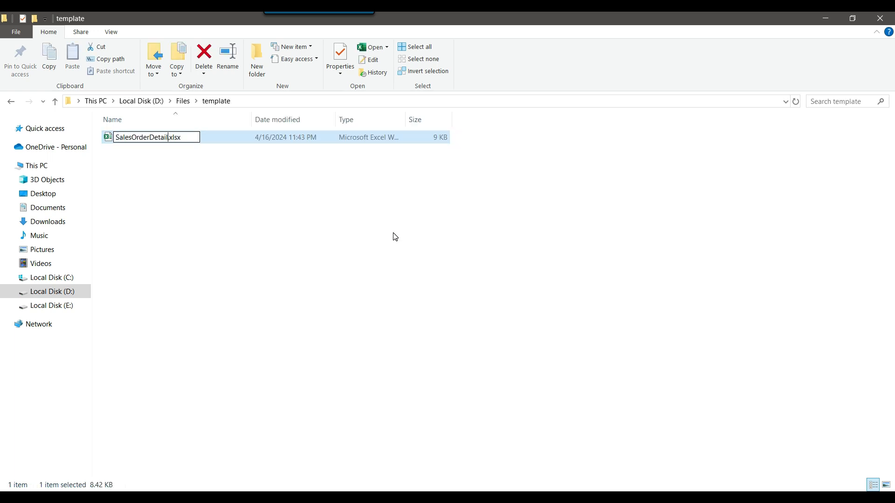
pyautogui.press('Return')
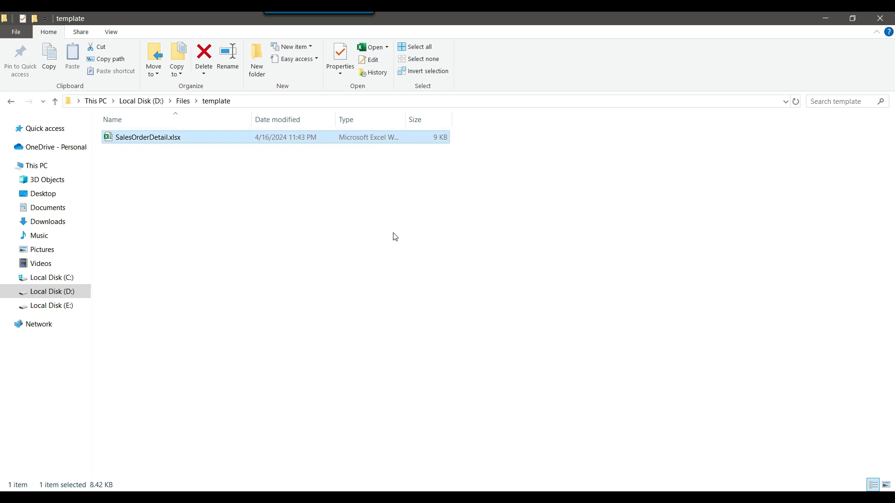
# Open the template workbook SalesOrderDetail.xlsx in Excel
pyautogui.click(170, 142)
pyautogui.rightClick(170, 142)
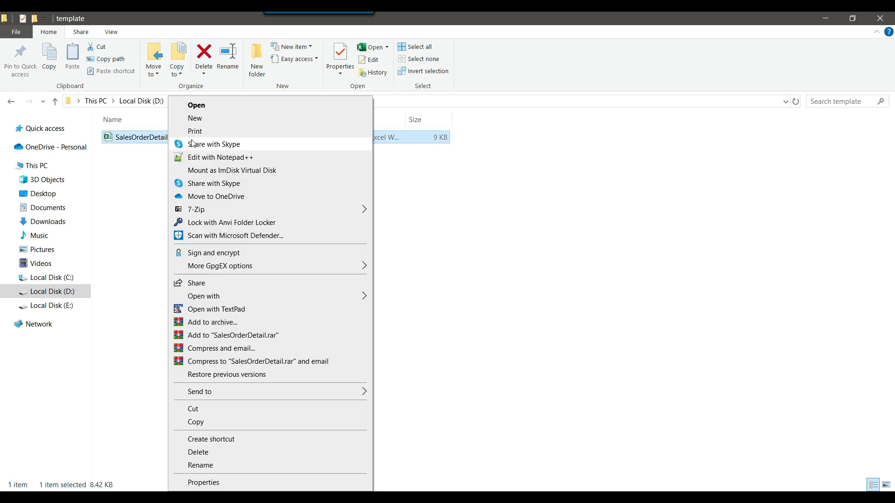
pyautogui.click(184, 105)
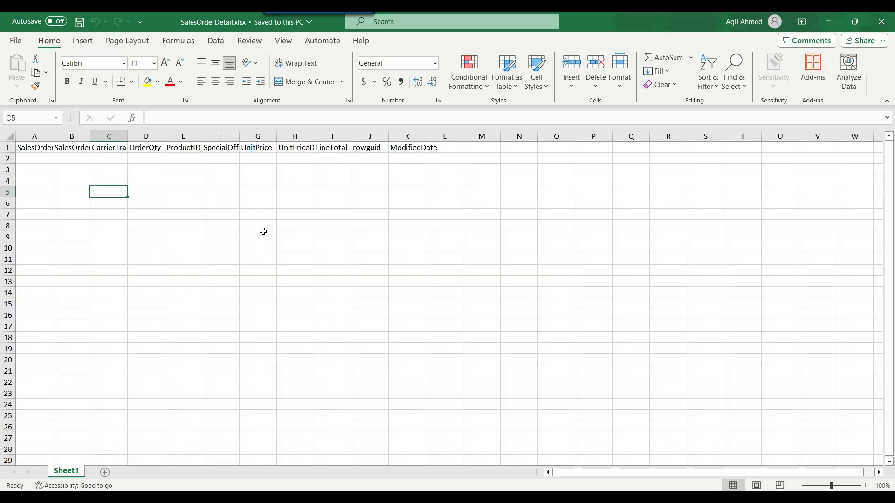
pyautogui.click(183, 237)
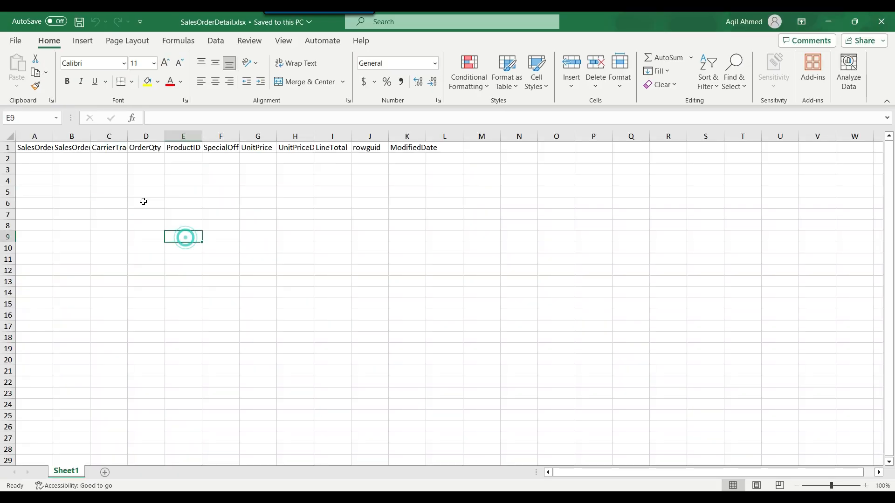
# Auto-fit the header columns A, B, C, F, H and K to the width of their titles
pyautogui.click(36, 150)
pyautogui.doubleClick(53, 136)
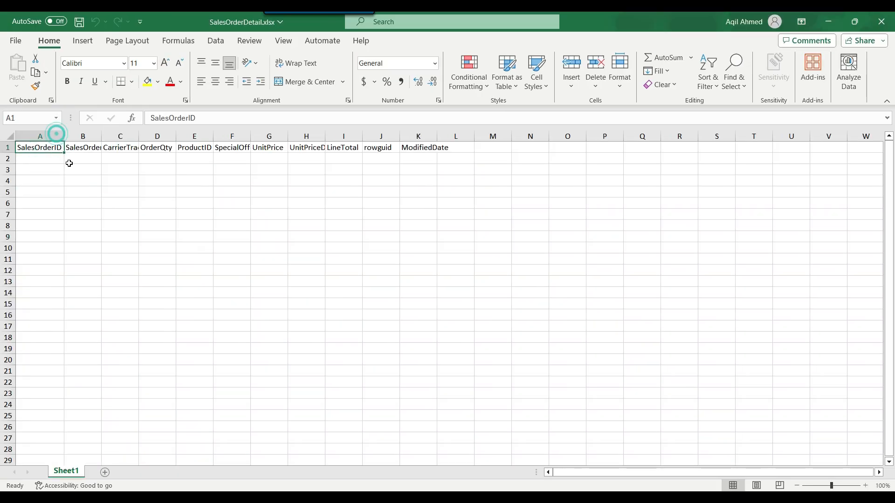
pyautogui.doubleClick(102, 132)
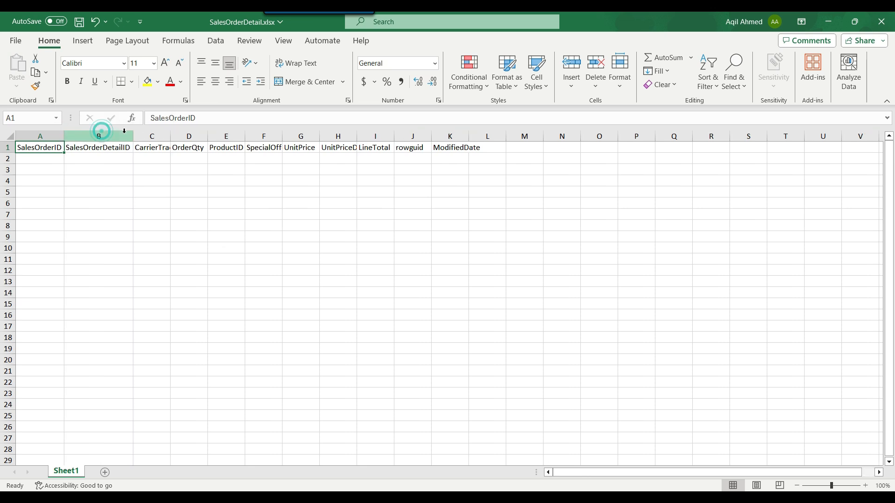
pyautogui.doubleClick(170, 135)
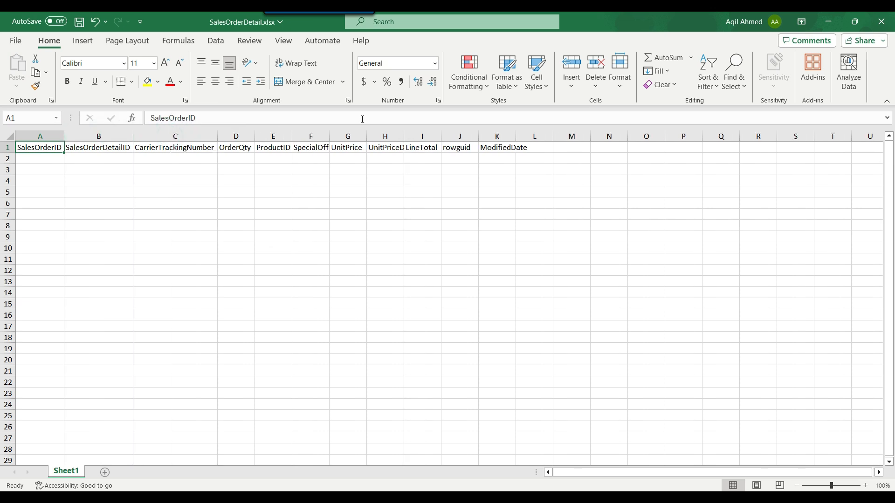
pyautogui.doubleClick(516, 136)
pyautogui.click(490, 166)
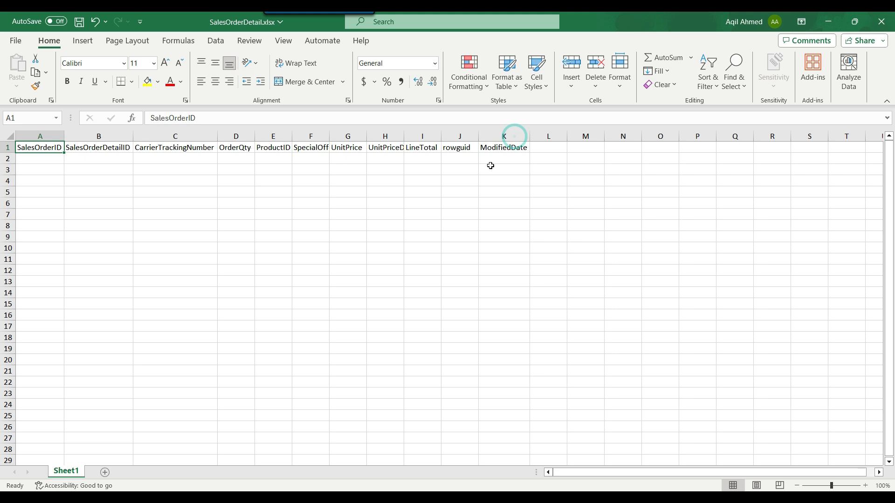
pyautogui.doubleClick(404, 136)
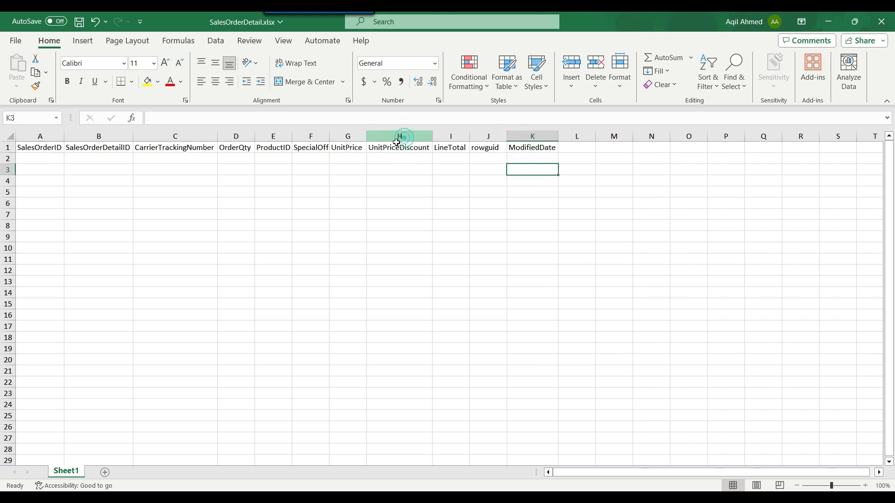
pyautogui.doubleClick(329, 136)
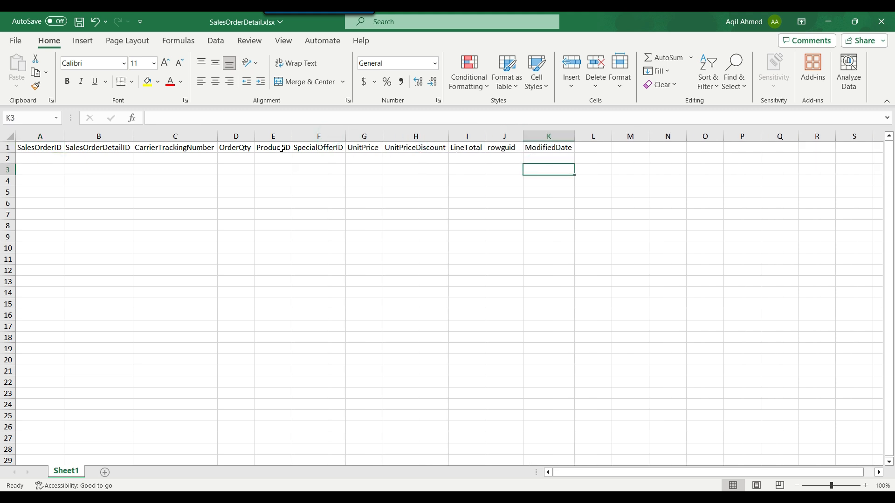
# Make the header cells A1:K1 bold and fill them with yellow
pyautogui.click(32, 146)
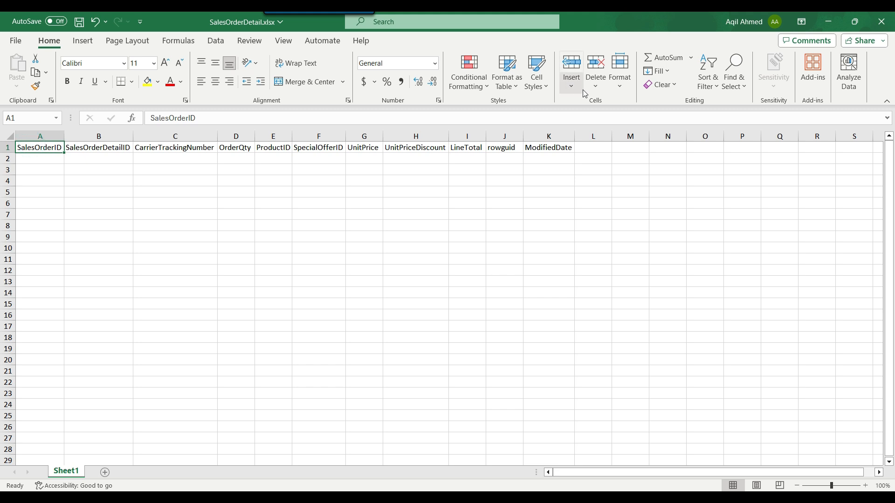
pyautogui.keyDown('shift'); pyautogui.click(555, 147); pyautogui.keyUp('shift')
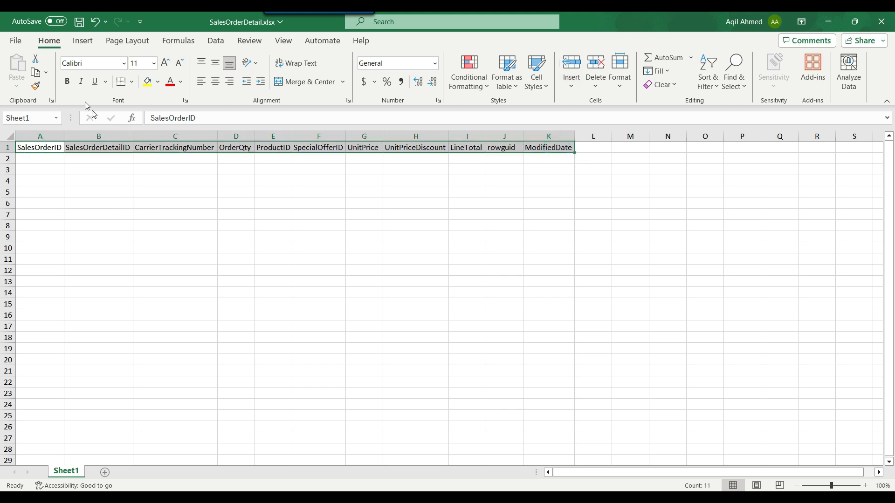
pyautogui.click(68, 81)
pyautogui.click(149, 179)
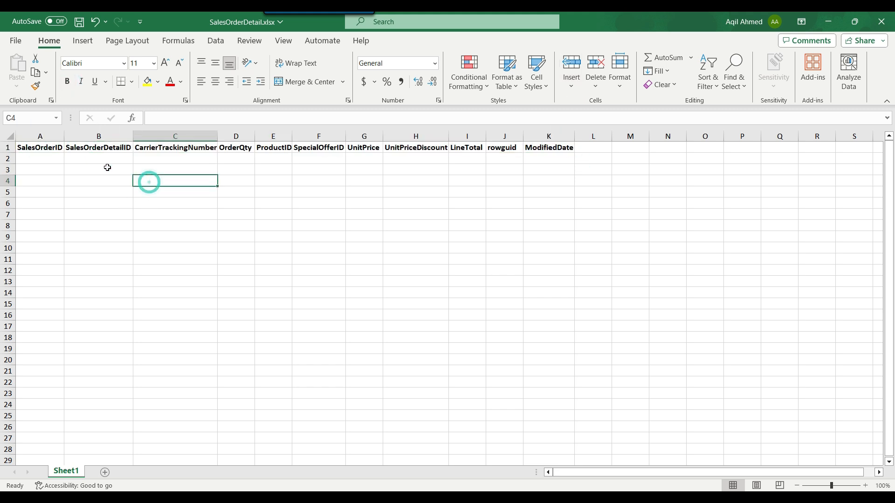
pyautogui.click(50, 151)
pyautogui.keyDown('shift'); pyautogui.click(555, 147); pyautogui.keyUp('shift')
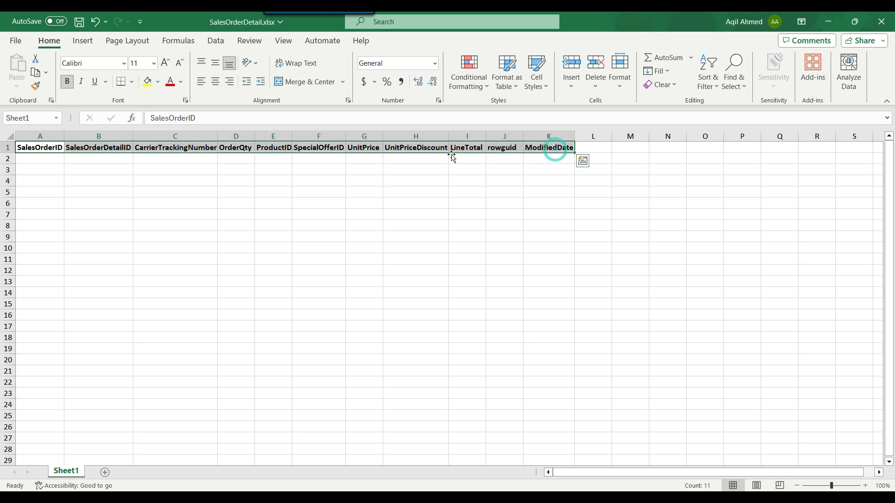
pyautogui.click(148, 81)
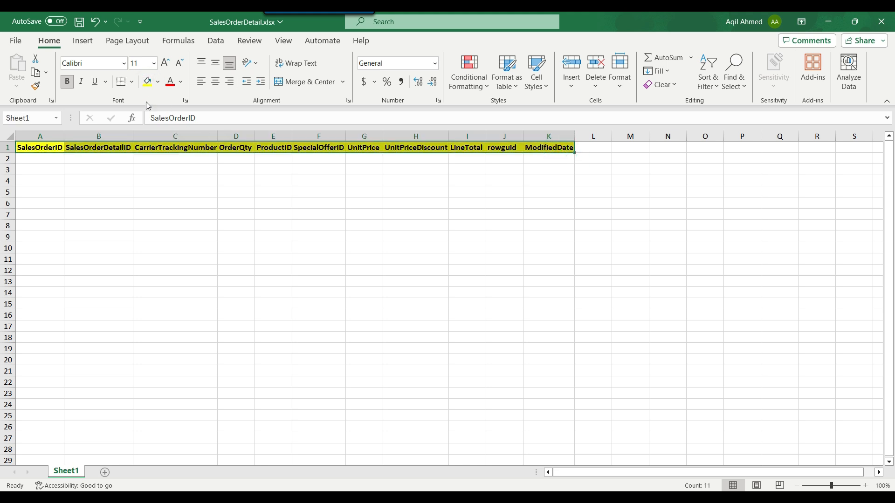
pyautogui.click(600, 147)
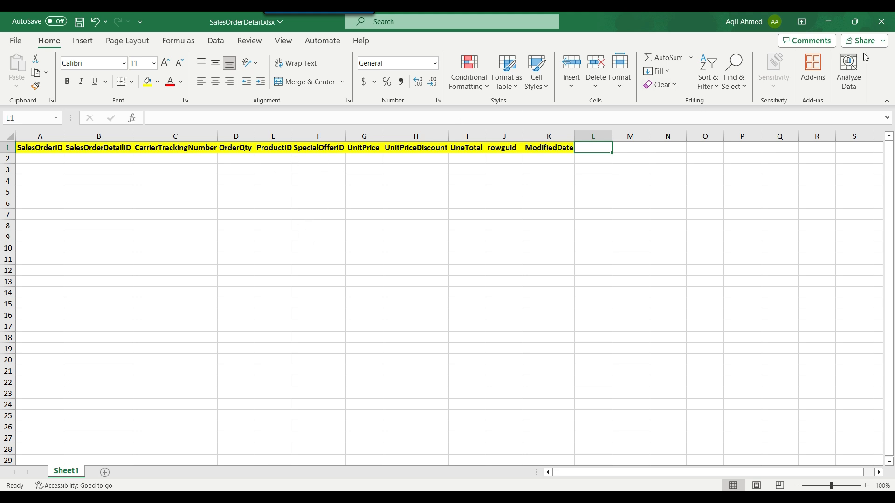
# Close the template workbook and save its changes
pyautogui.click(887, 29)
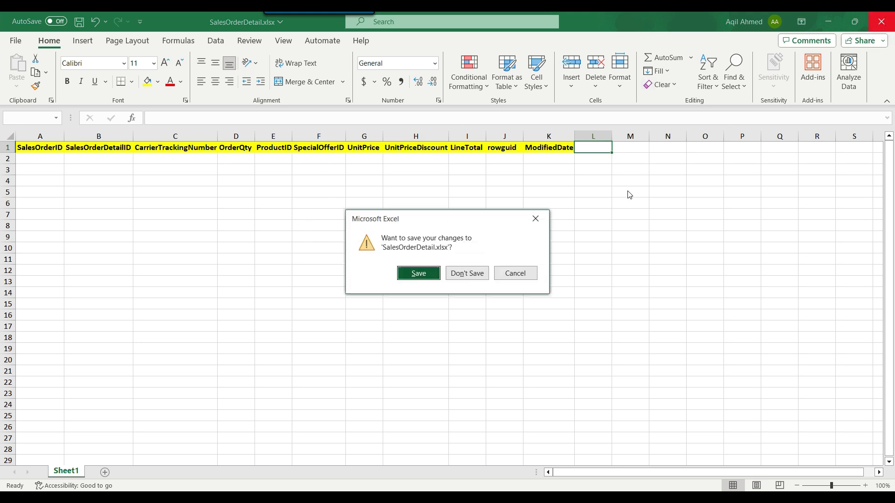
pyautogui.click(418, 275)
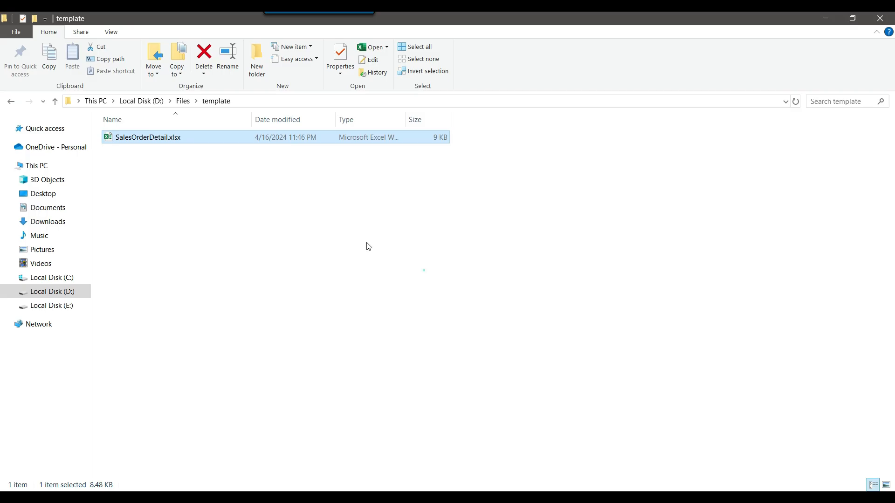
pyautogui.click(424, 270)
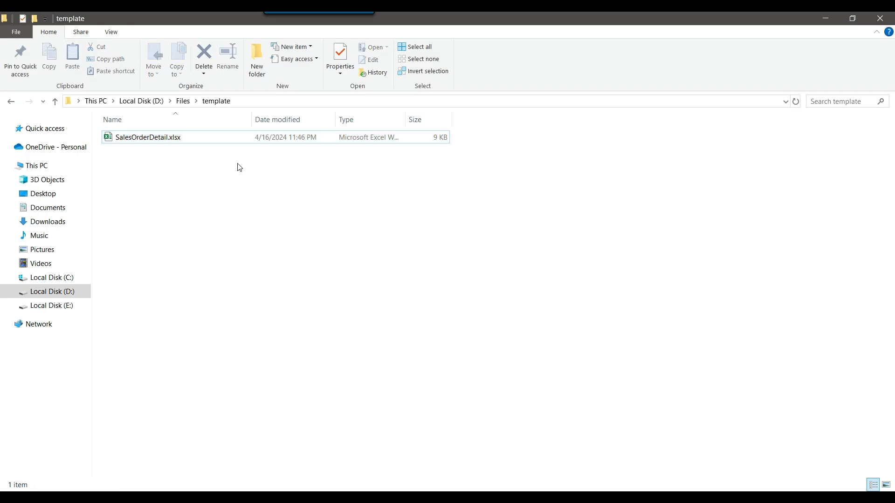
# Reopen SalesOrderDetail.xlsx from the template folder to check the formatted header row, and close it again
pyautogui.click(147, 140)
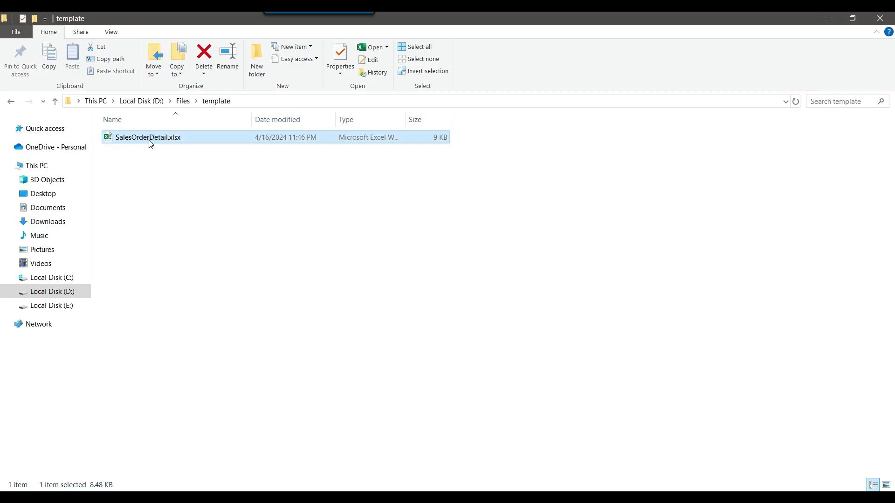
pyautogui.doubleClick(150, 140)
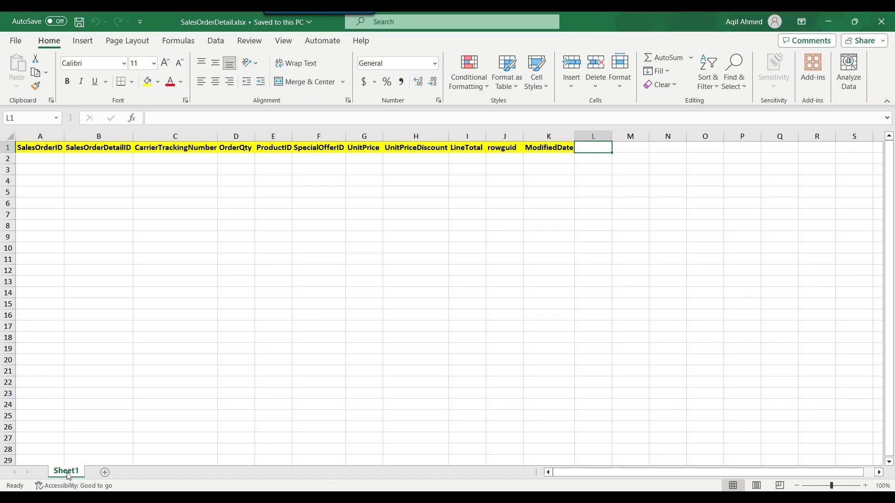
pyautogui.click(56, 197)
pyautogui.moveTo(36, 148); pyautogui.dragTo(546, 142)
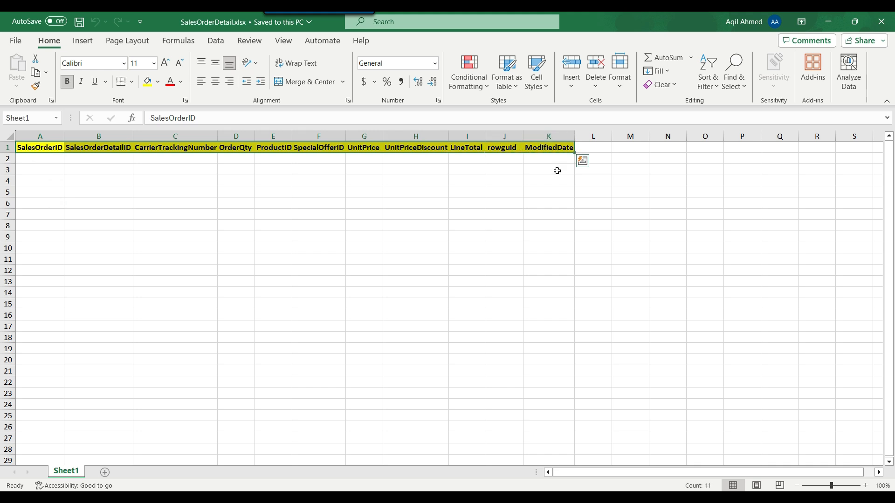
pyautogui.click(555, 170)
pyautogui.moveTo(41, 149); pyautogui.dragTo(552, 141)
pyautogui.click(594, 148)
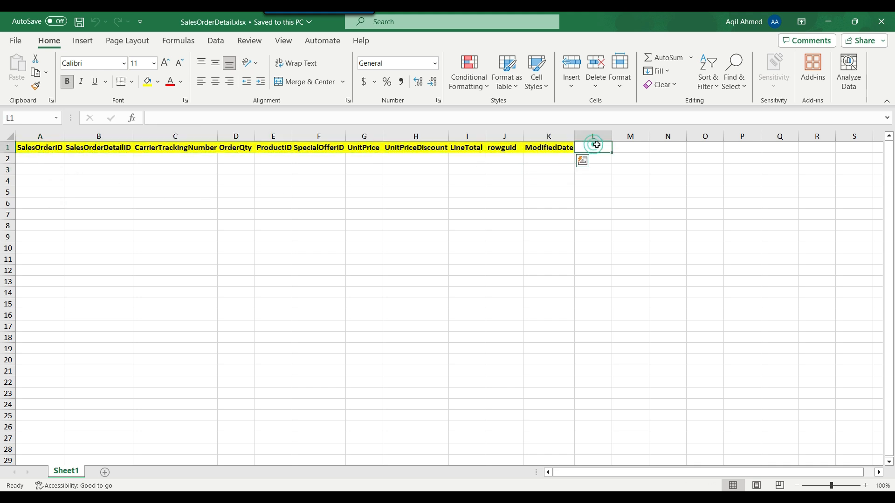
pyautogui.click(884, 23)
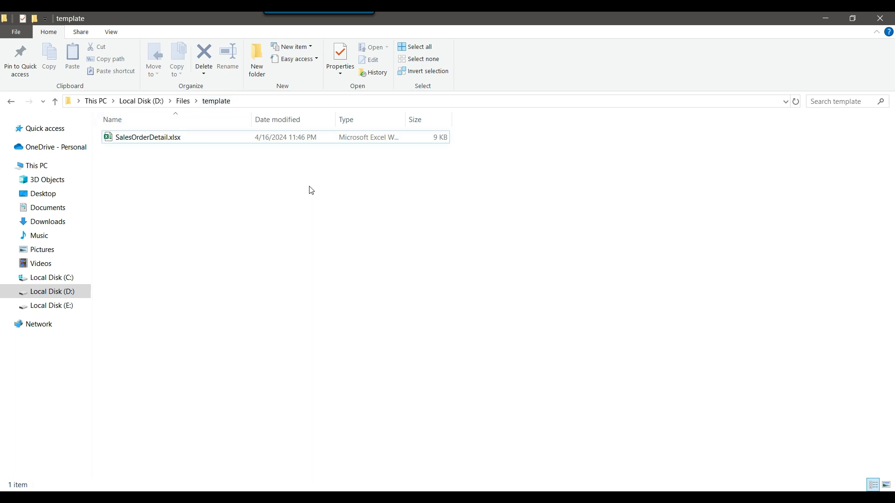
# Go back to the Files folder and review the SalesOrderDetail table name in the SQL Server Management Studio query
pyautogui.click(143, 140)
pyautogui.click(185, 100)
pyautogui.moveTo(134, 301); pyautogui.dragTo(308, 366)
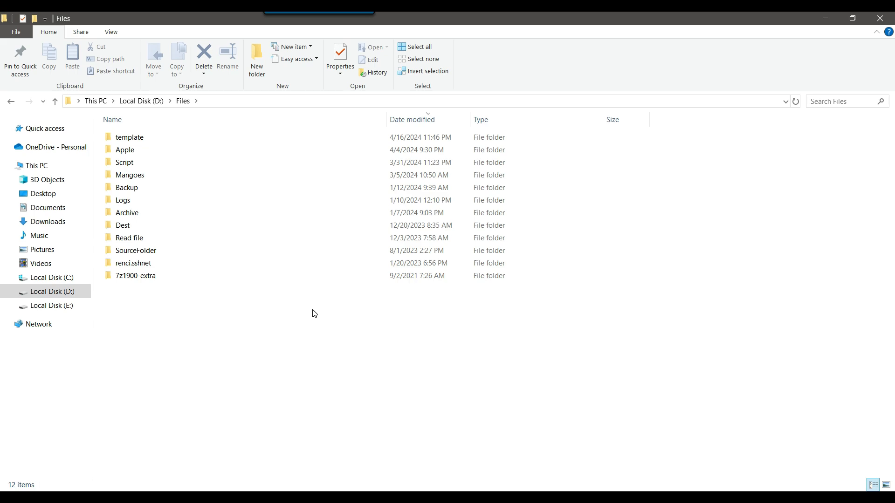
pyautogui.hotkey('alt', 'Tab')
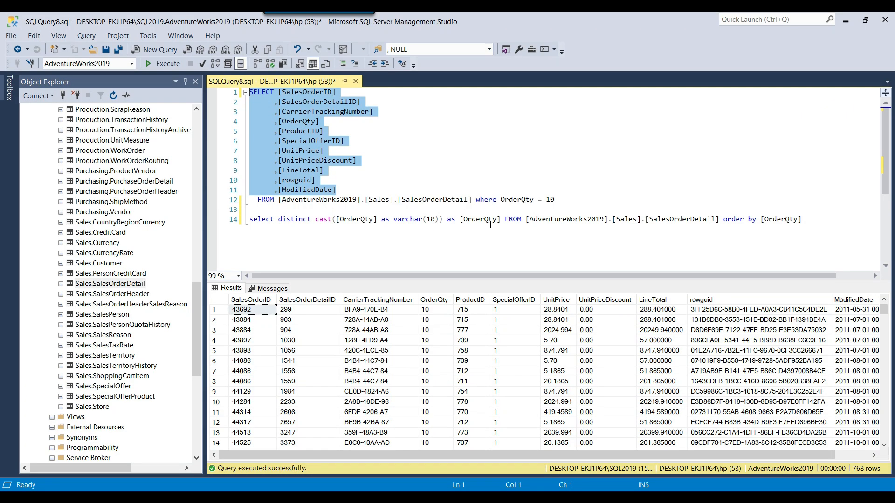
pyautogui.moveTo(403, 199); pyautogui.dragTo(461, 200)
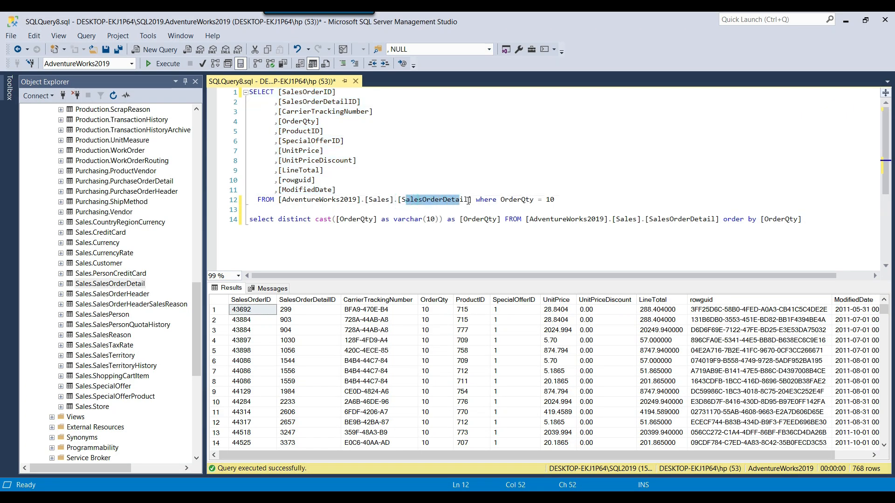
pyautogui.click(468, 200)
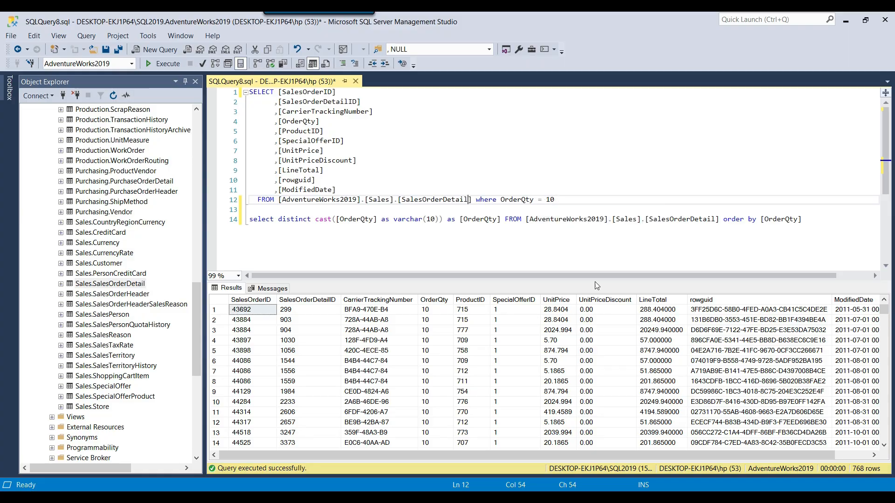
# Switch to the SSIS package in Visual Studio and add a String variable named TemplateFile
pyautogui.hotkey('alt', 'Tab')
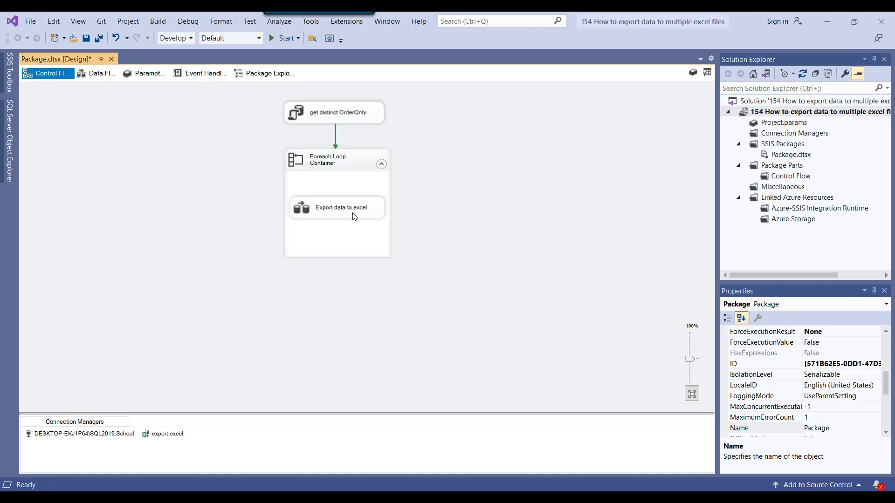
pyautogui.click(693, 72)
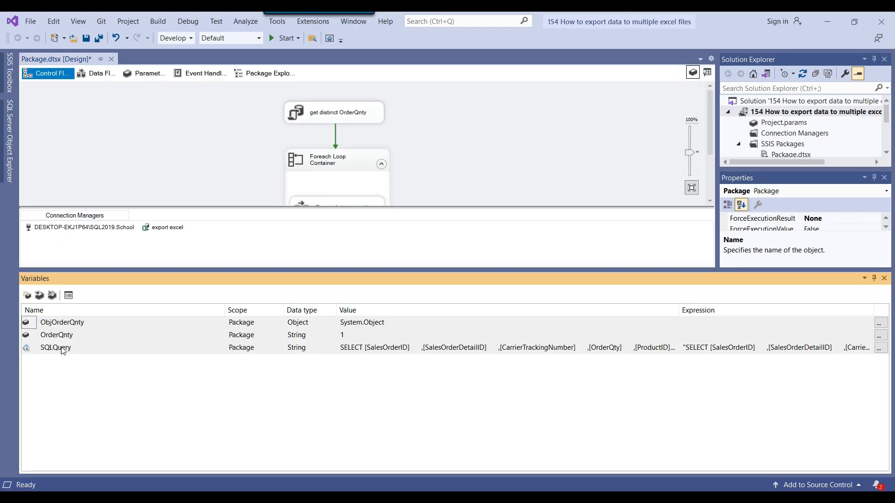
pyautogui.click(27, 295)
pyautogui.write('TemplateFile')
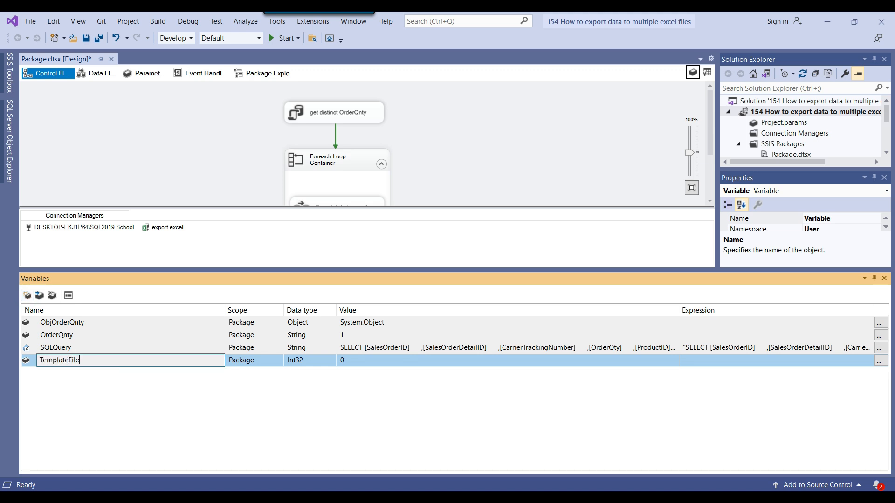
pyautogui.press('Return')
pyautogui.click(315, 360)
pyautogui.click(316, 360)
pyautogui.click(311, 426)
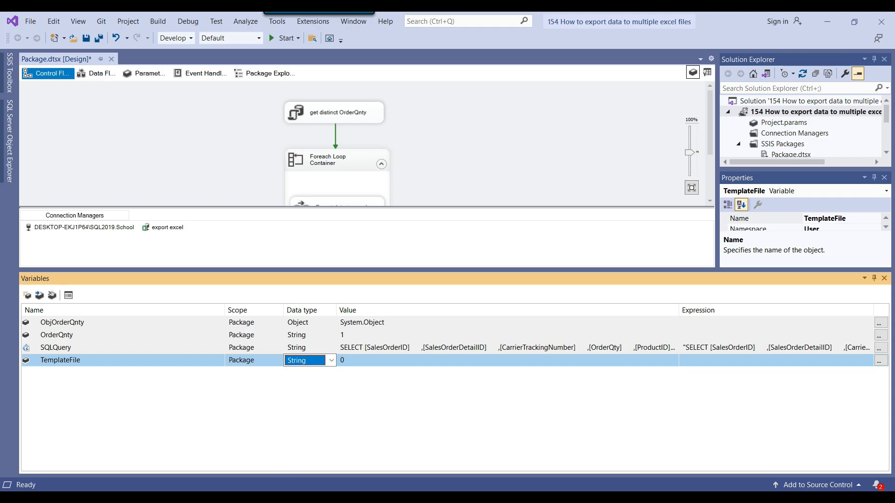
# Switch to File Explorer and copy the full path D:\Files\template\SalesOrderDetail.xlsx of the template workbook
pyautogui.hotkey('alt', 'Tab')
pyautogui.click(162, 142)
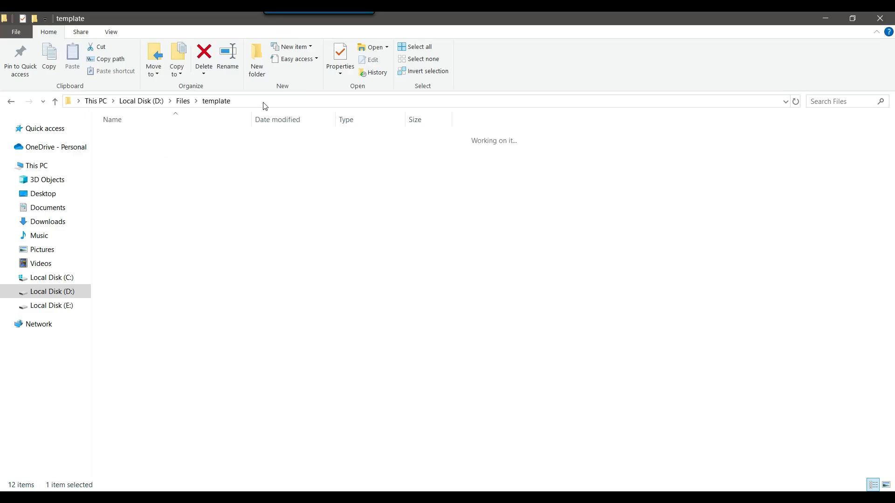
pyautogui.click(290, 98)
pyautogui.write('\\sa')
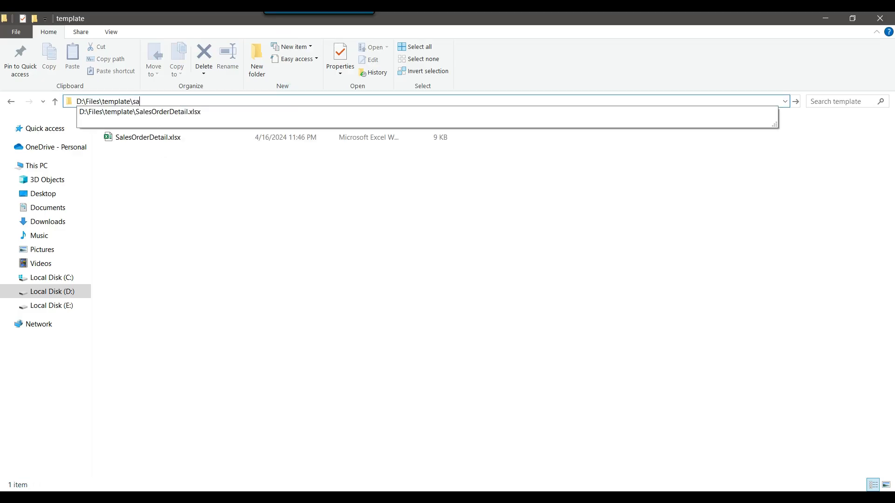
pyautogui.press('Down')
pyautogui.hotkey('ctrl', 'a')
pyautogui.hotkey('ctrl', 'c')
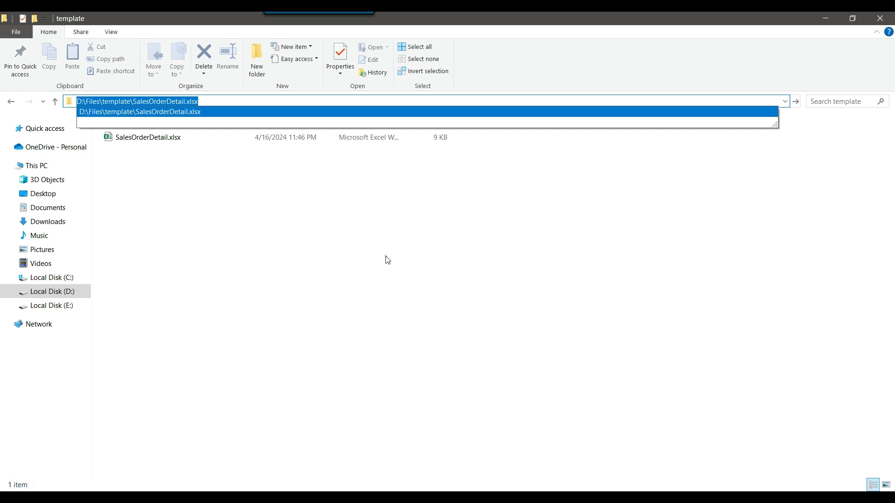
pyautogui.press('Return')
# Back in Visual Studio, set the TemplateFile variable's value to D:\Files\template\SalesOrderDetail.xlsx and save the package
pyautogui.hotkey('alt', 'Tab')
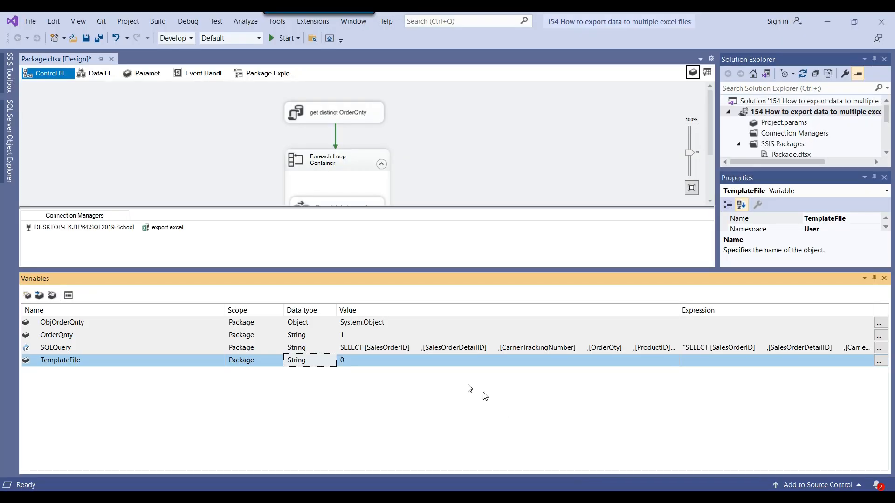
pyautogui.click(406, 362)
pyautogui.hotkey('ctrl', 'v')
pyautogui.hotkey('ctrl', 's')
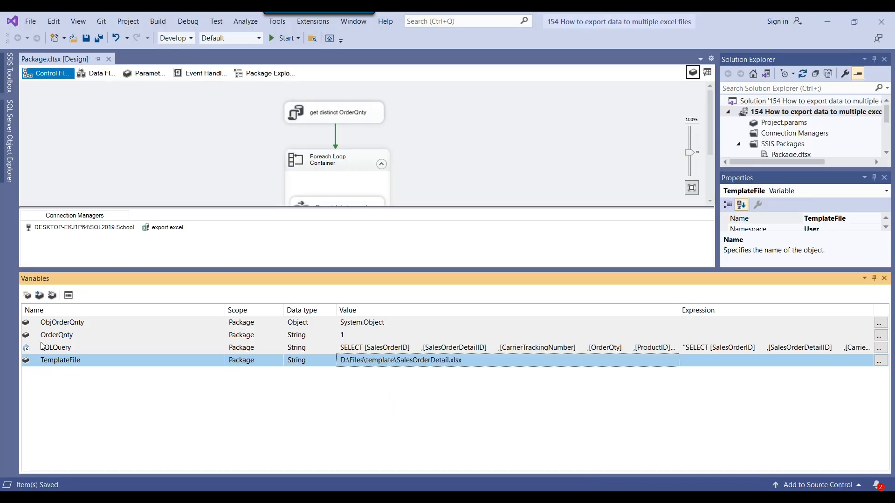
# Add a package variable named ExcelFilePath and set its data type to String
pyautogui.click(28, 296)
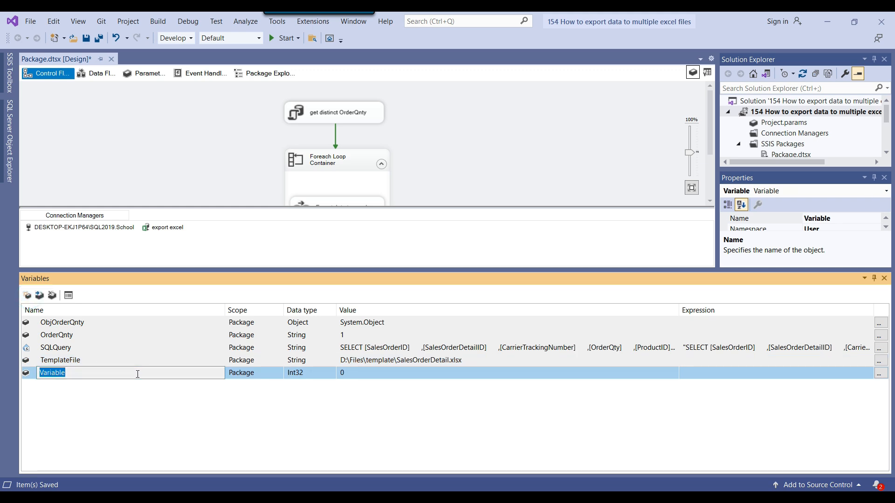
pyautogui.write('ExcelFilePath')
pyautogui.press('Return')
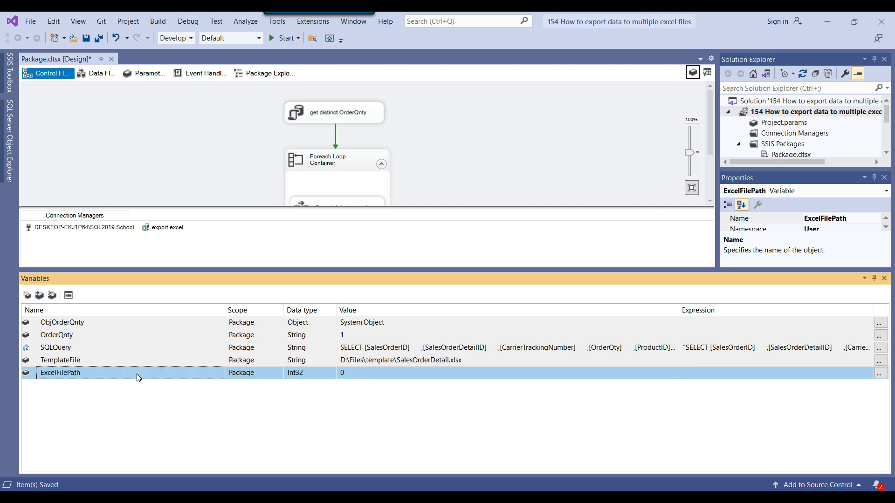
pyautogui.click(305, 374)
pyautogui.click(304, 373)
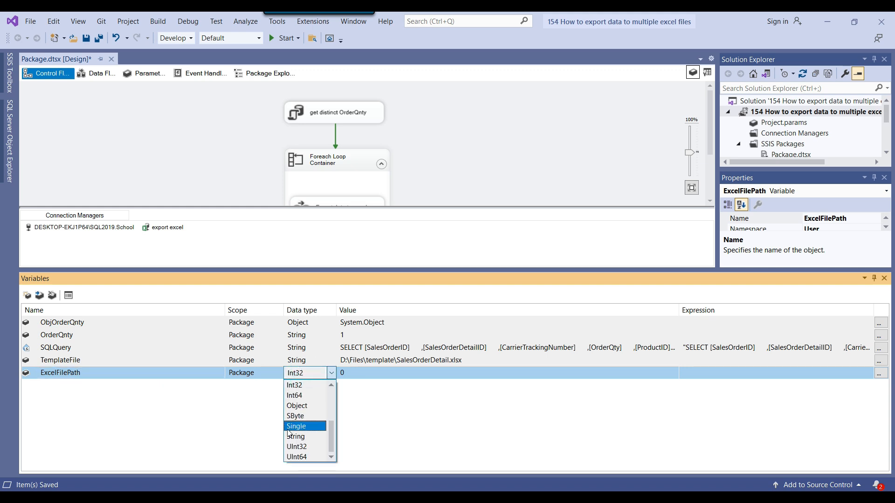
pyautogui.click(297, 438)
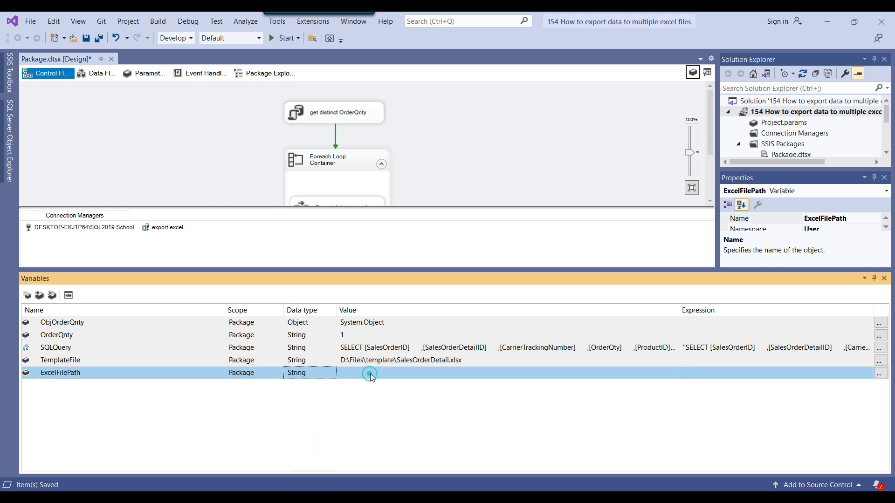
# Open the expression editor for the ExcelFilePath variable, then switch to File Explorer and copy the folder path D:\Files
pyautogui.click(371, 373)
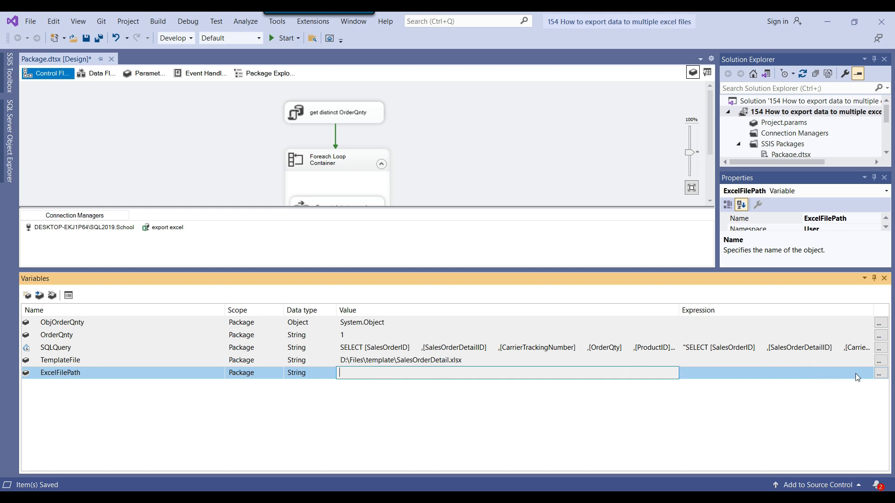
pyautogui.click(816, 374)
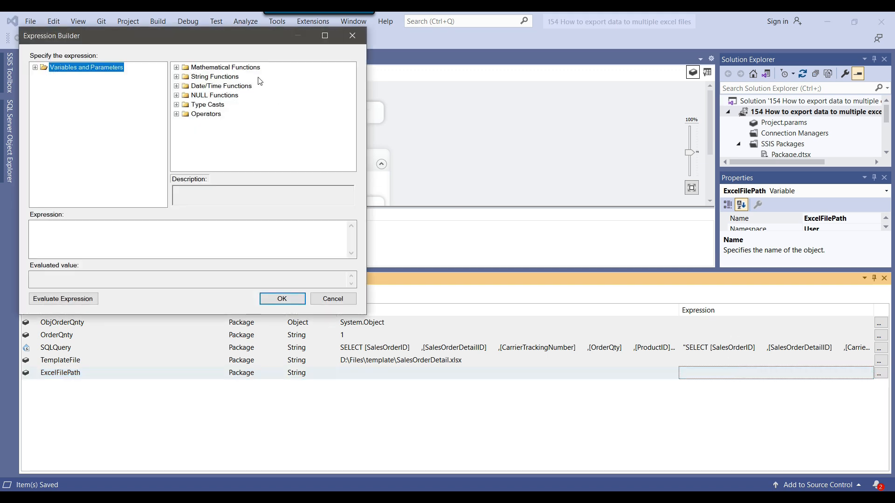
pyautogui.moveTo(240, 39); pyautogui.dragTo(566, 71)
pyautogui.hotkey('alt', 'Tab')
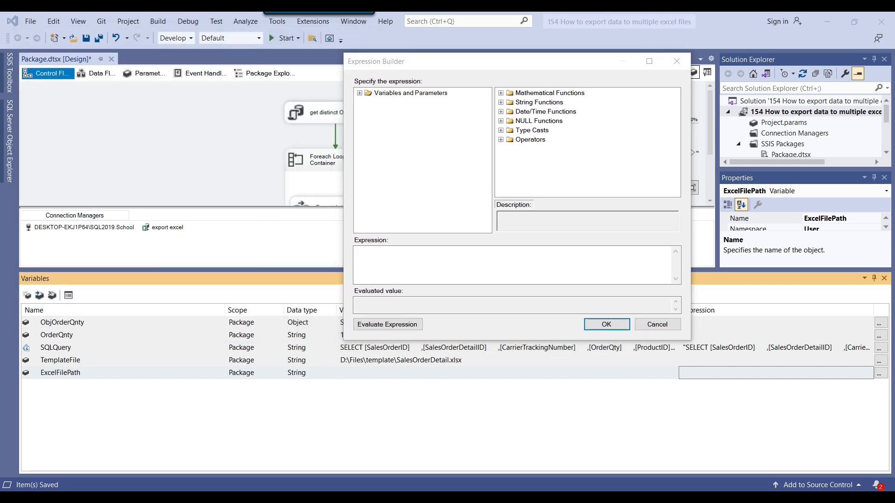
pyautogui.click(182, 101)
pyautogui.click(264, 101)
pyautogui.hotkey('ctrl', 'c')
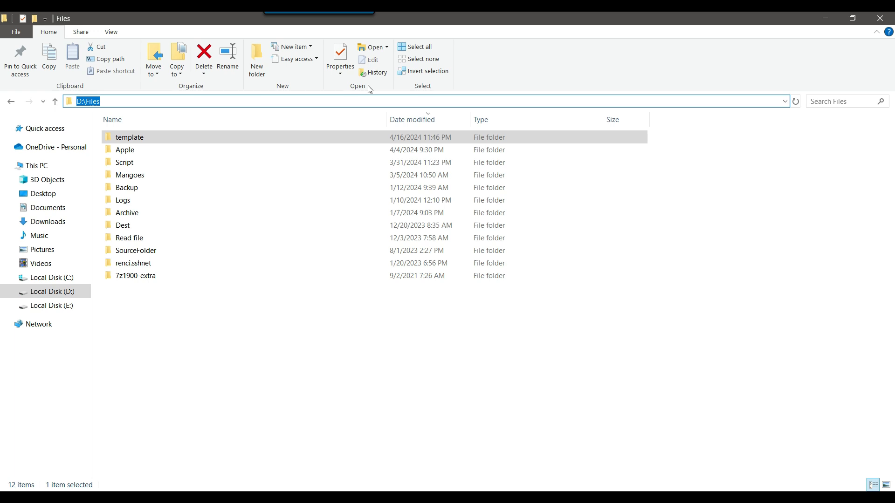
# Back in Visual Studio, enter "D:\\Files" with an escaped backslash as the ExcelFilePath expression and evaluate it
pyautogui.click(825, 19)
pyautogui.click(451, 270)
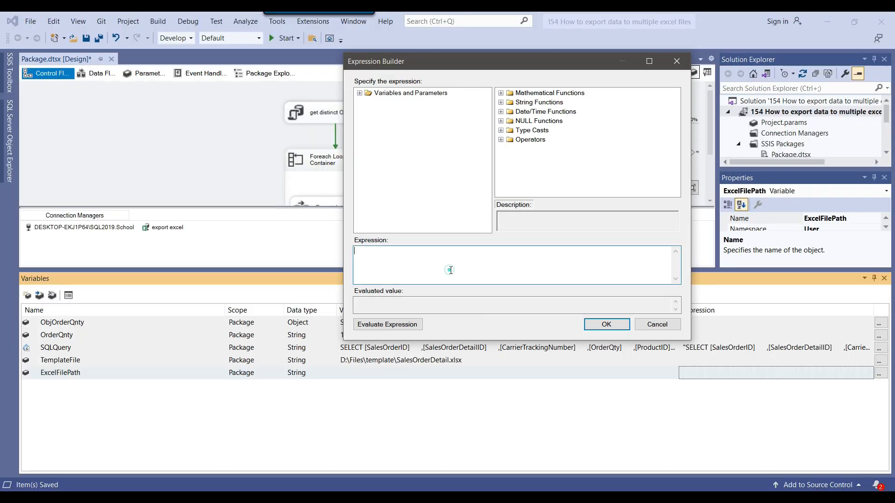
pyautogui.write('"')
pyautogui.hotkey('ctrl', 'v')
pyautogui.click(364, 251)
pyautogui.write('\\')
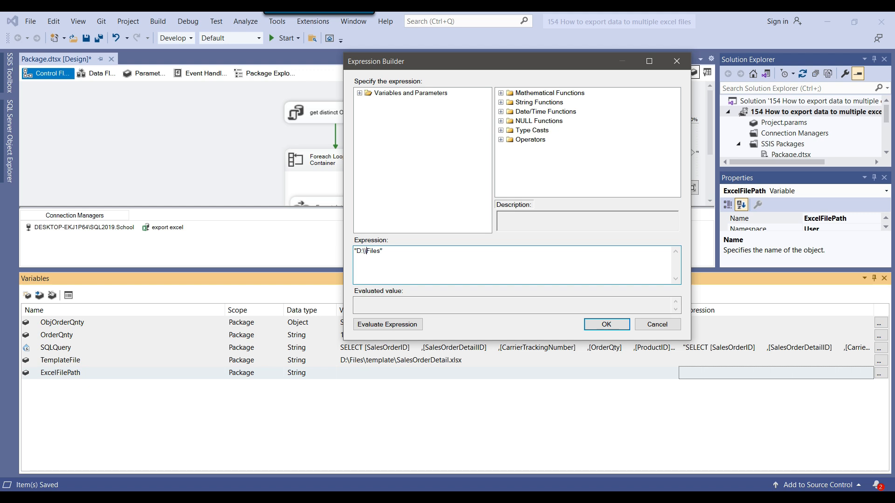
pyautogui.click(382, 325)
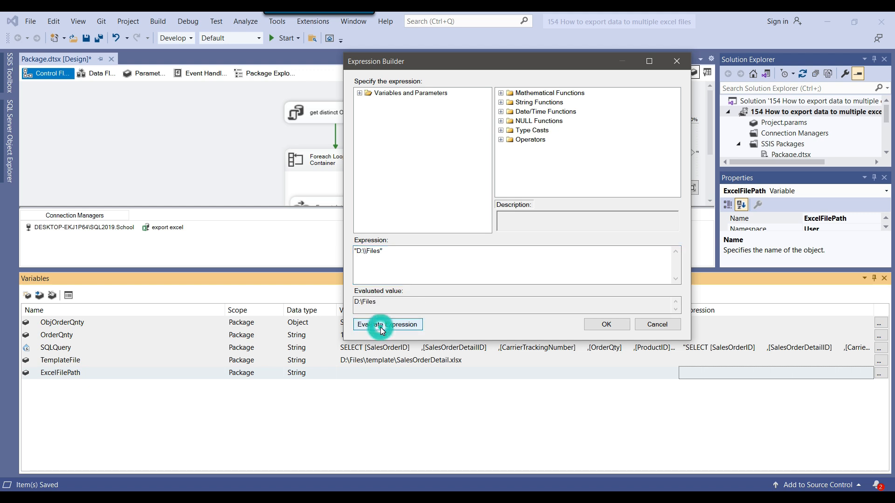
# Append an escaped trailing backslash to make the expression "D:\\Files\\" and evaluate it
pyautogui.doubleClick(386, 301)
pyautogui.click(381, 251)
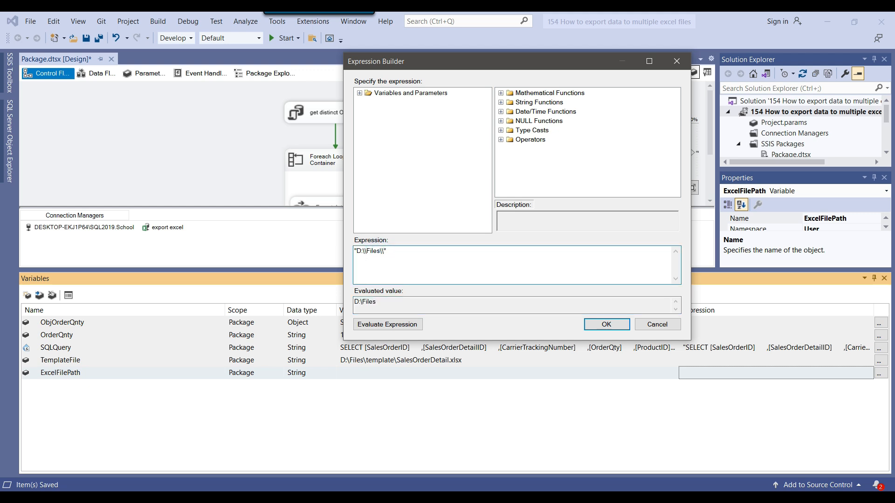
pyautogui.click(381, 325)
pyautogui.click(381, 302)
pyautogui.moveTo(381, 302); pyautogui.dragTo(356, 302)
pyautogui.click(365, 302)
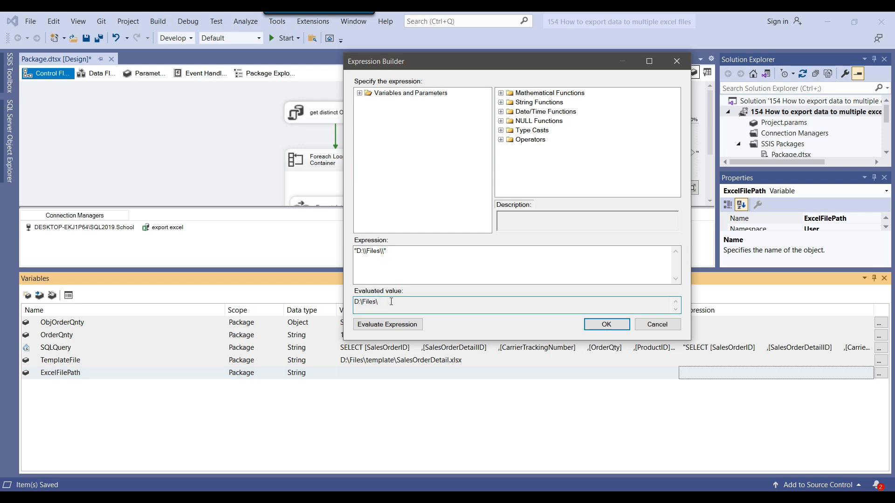
# Copy the table name SalesOrderDetail from the SQL Server Management Studio query, append it inside the ExcelFilePath expression in Visual Studio, and evaluate it
pyautogui.click(398, 497)
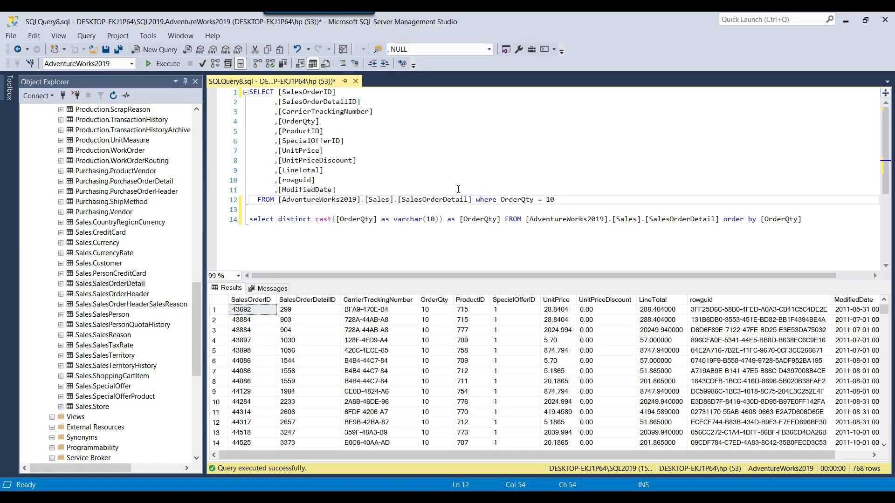
pyautogui.moveTo(402, 200); pyautogui.dragTo(464, 200)
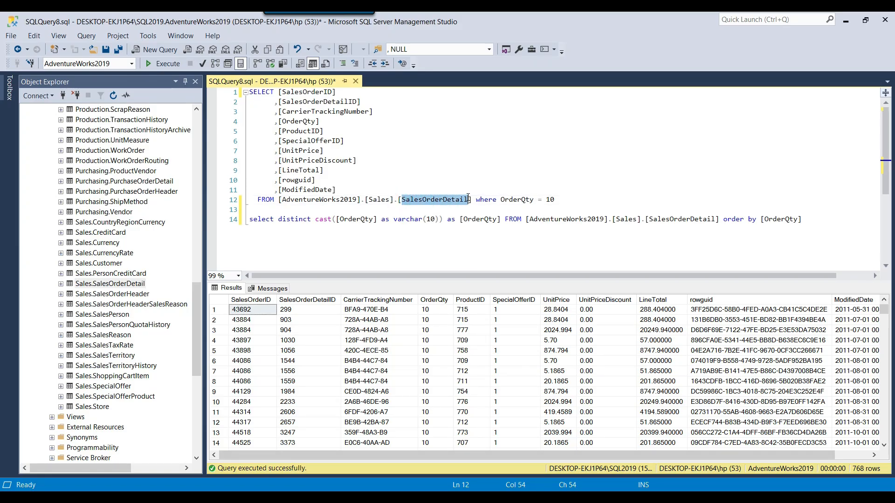
pyautogui.click(625, 497)
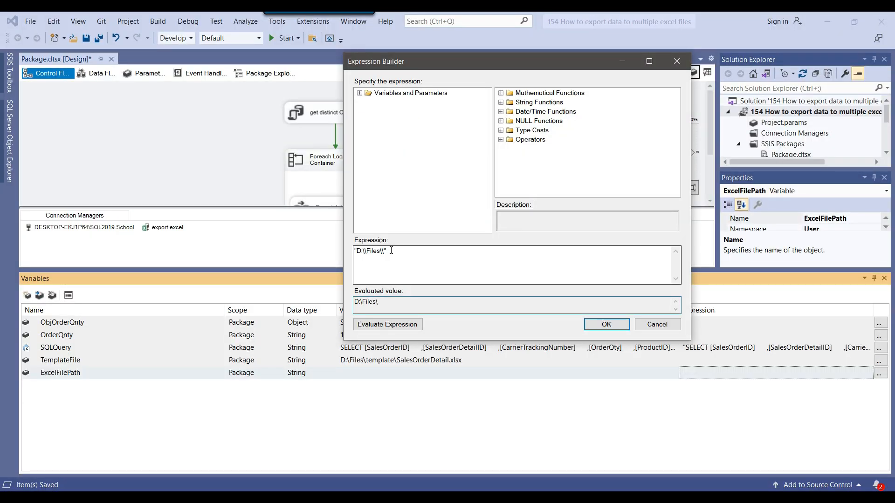
pyautogui.click(384, 251)
pyautogui.write('SalesOrderDetail')
pyautogui.click(376, 325)
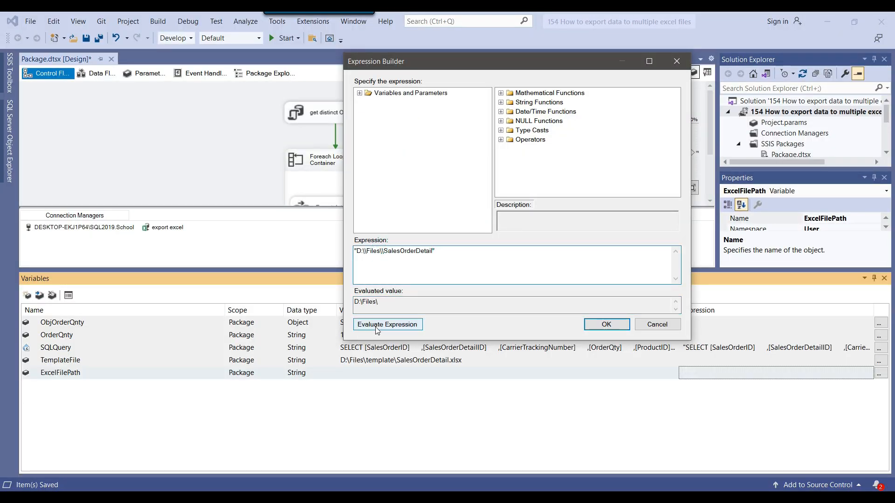
pyautogui.moveTo(354, 301); pyautogui.dragTo(436, 302)
pyautogui.click(440, 301)
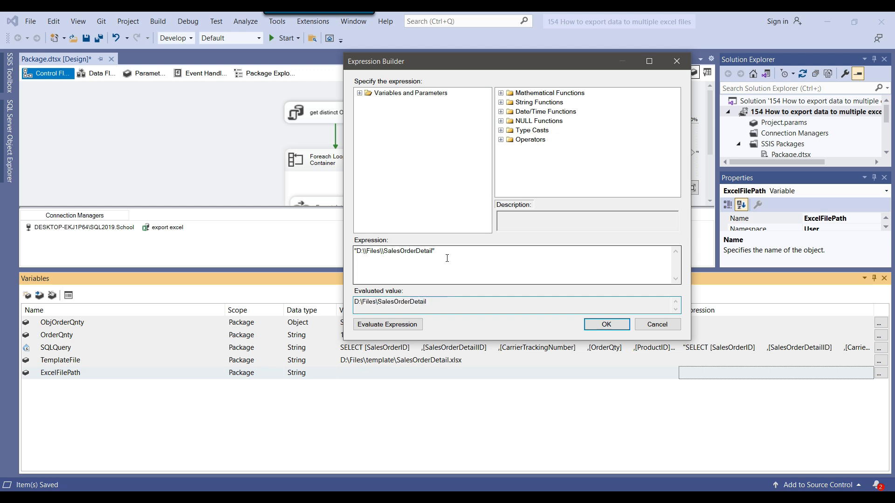
# Add an underscore after SalesOrderDetail inside the quoted path and evaluate the expression
pyautogui.click(435, 251)
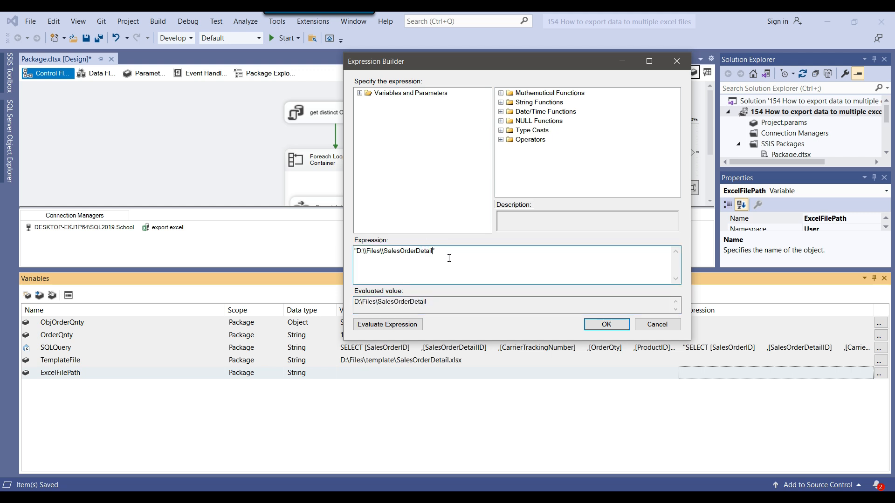
pyautogui.click(388, 324)
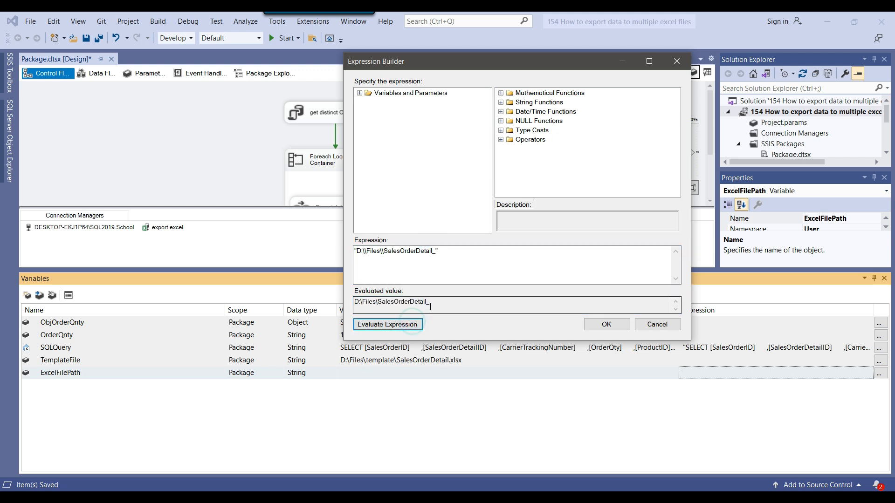
pyautogui.moveTo(432, 301); pyautogui.dragTo(390, 302)
# Concatenate the variable @[User::OrderQnty] to the end of the path expression and evaluate it
pyautogui.click(452, 273)
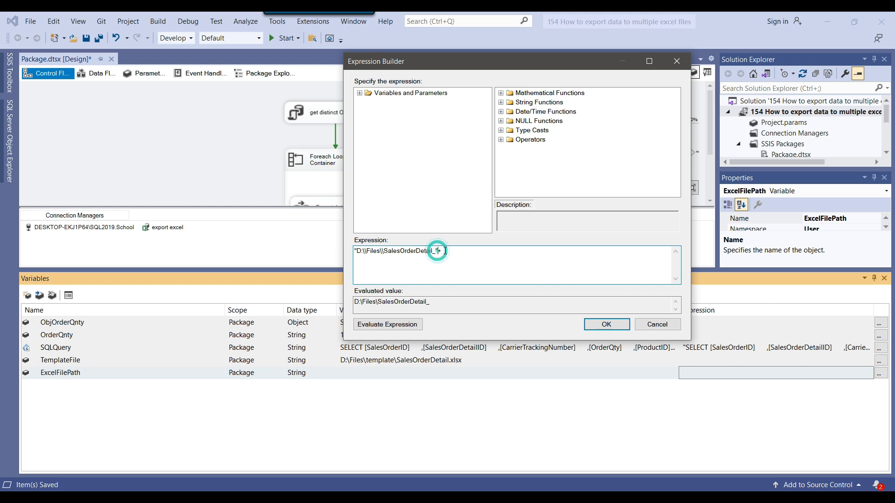
pyautogui.click(359, 93)
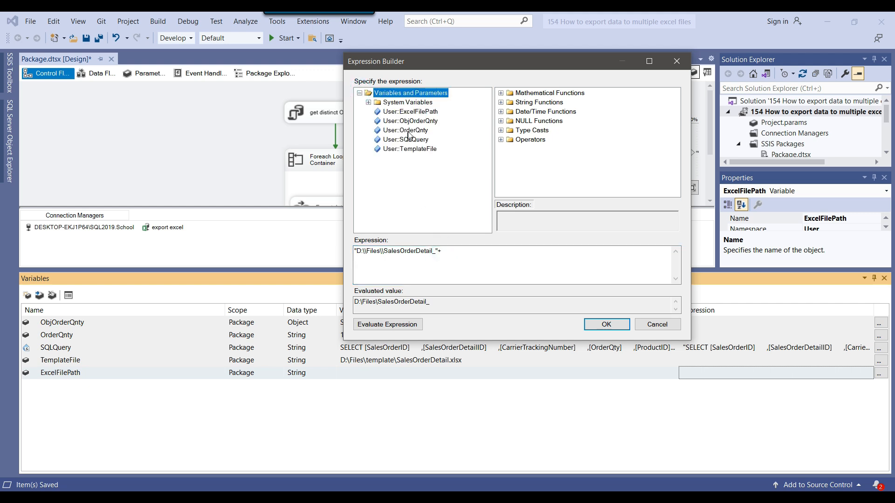
pyautogui.moveTo(418, 133); pyautogui.dragTo(465, 264)
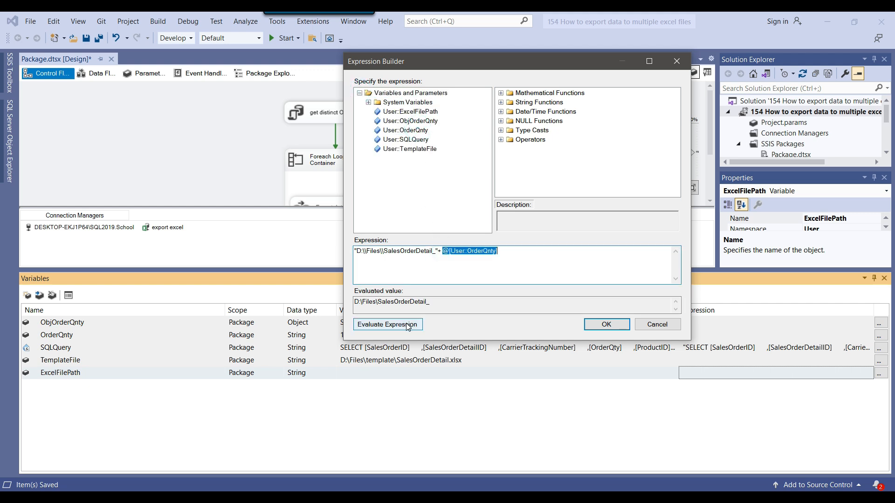
pyautogui.click(390, 325)
pyautogui.moveTo(420, 302); pyautogui.dragTo(439, 302)
pyautogui.moveTo(450, 251); pyautogui.dragTo(500, 251)
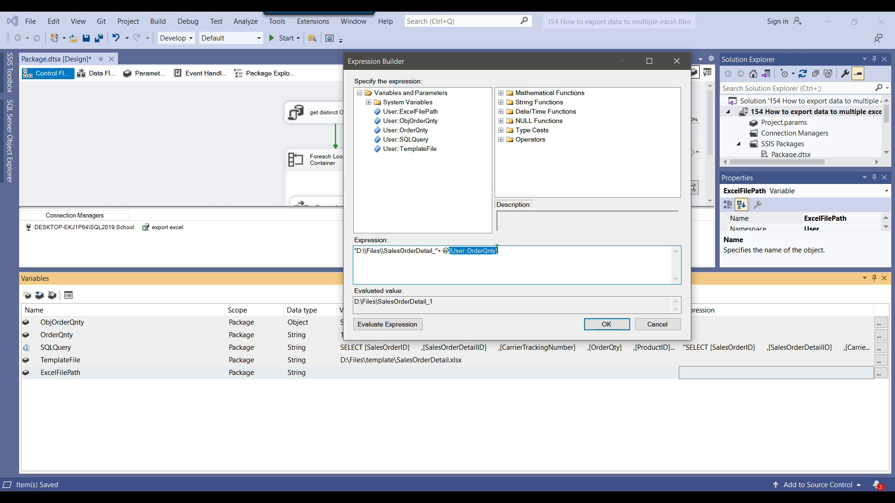
# Concatenate ".xlsx" after @[User::OrderQnty], evaluate the full file path, and accept the expression
pyautogui.click(497, 251)
pyautogui.click(382, 325)
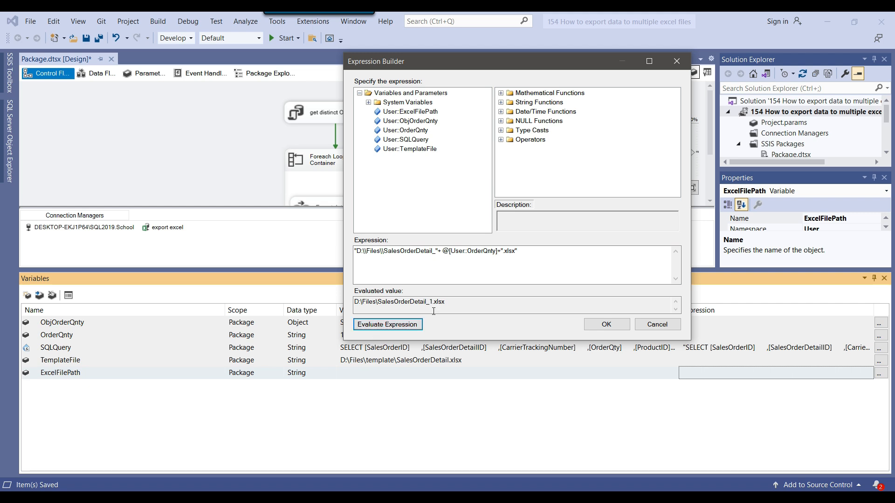
pyautogui.moveTo(447, 304)
pyautogui.mouseDown()
pyautogui.moveTo(380, 305)
pyautogui.moveTo(449, 303)
pyautogui.mouseUp()
pyautogui.click(378, 305)
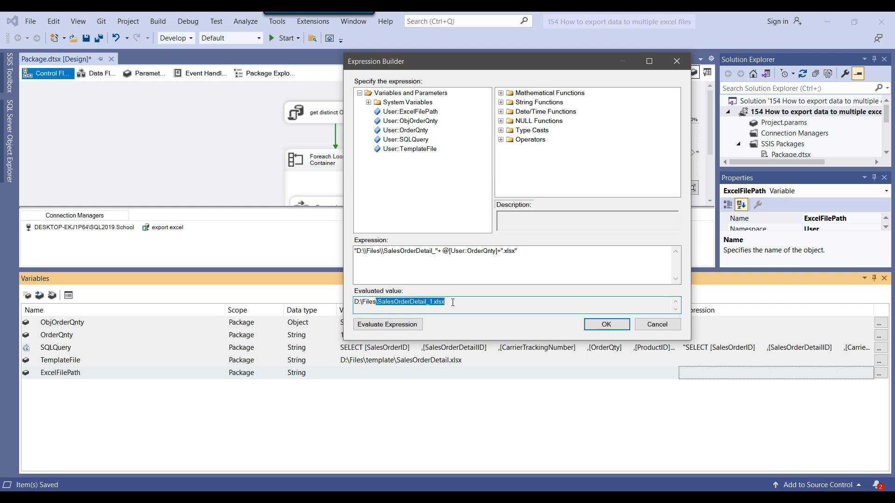
pyautogui.click(451, 303)
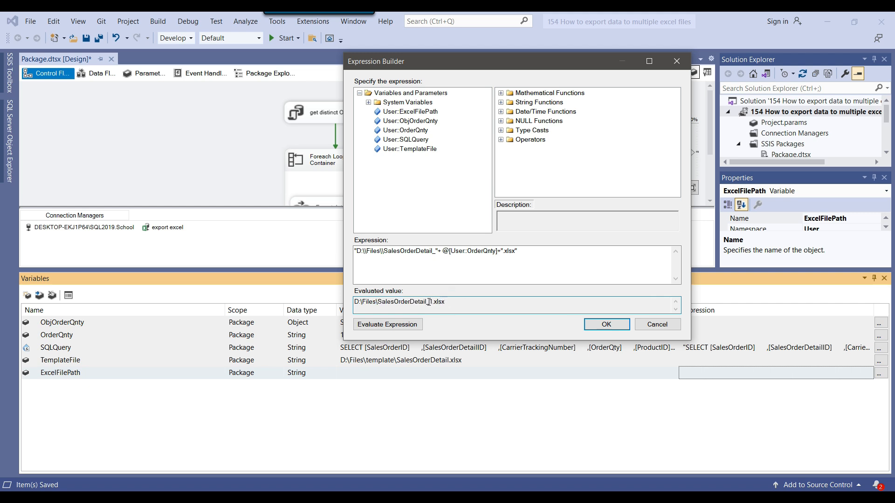
pyautogui.moveTo(430, 302); pyautogui.dragTo(435, 302)
pyautogui.click(606, 324)
# Check the ExcelFilePath variable's value in the variables list, then close the list
pyautogui.click(122, 362)
pyautogui.click(118, 324)
pyautogui.click(443, 320)
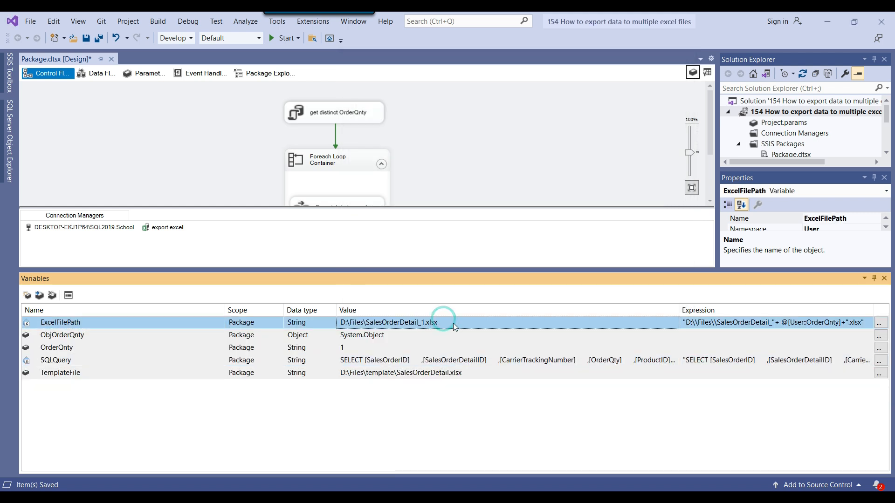
pyautogui.click(884, 279)
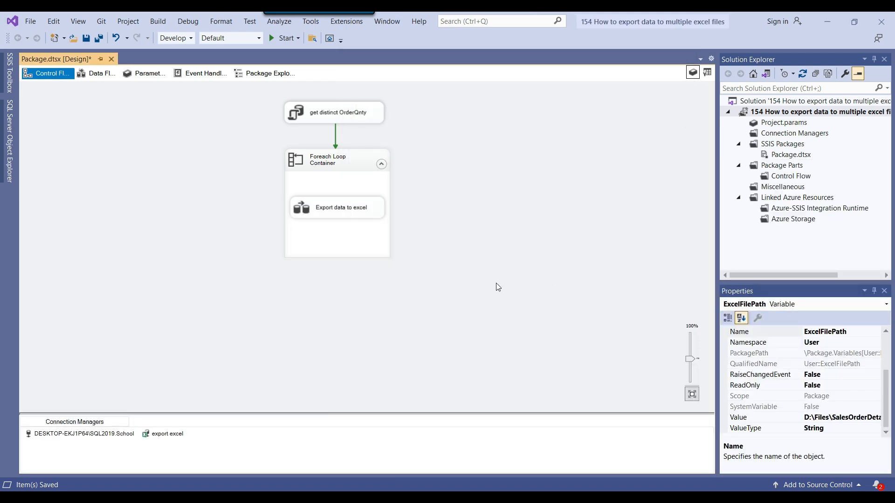
# Move the Export data to excel task lower inside the Foreach Loop Container to free space above it
pyautogui.click(493, 282)
pyautogui.moveTo(329, 214); pyautogui.dragTo(324, 241)
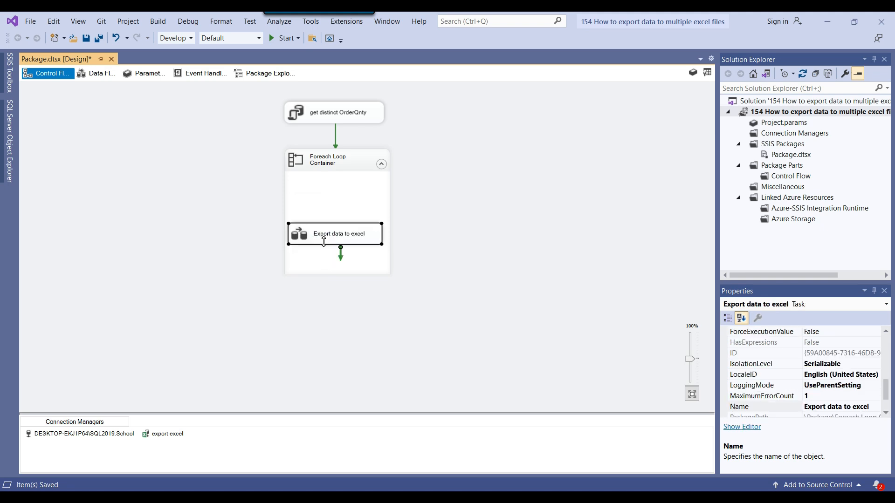
pyautogui.click(527, 195)
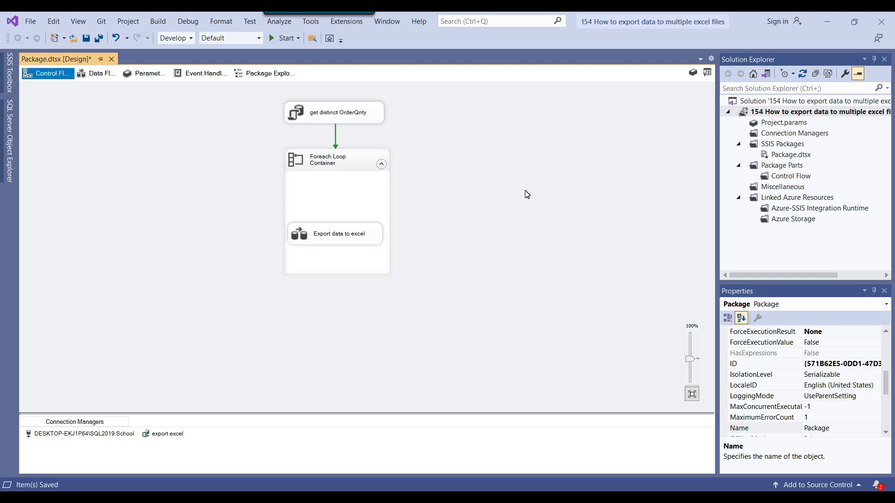
# Switch to File Explorer to examine the contents of D:\Files, then return to the package in Visual Studio
pyautogui.hotkey('alt', 'Tab')
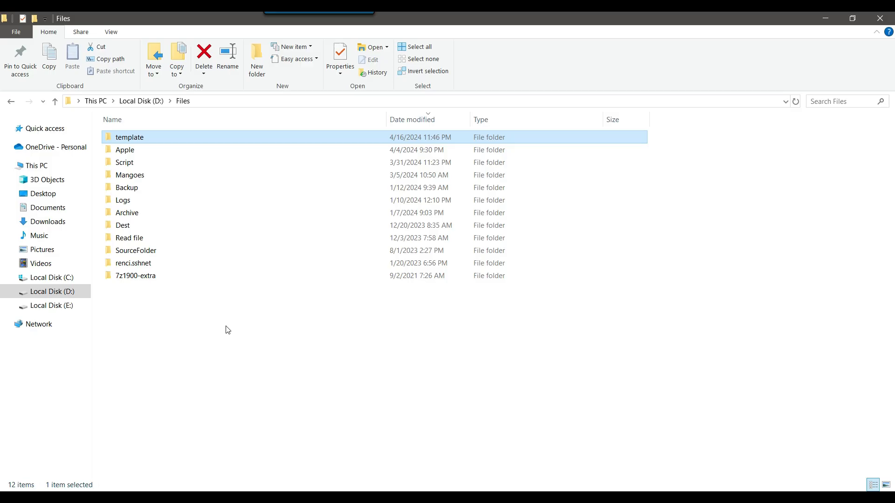
pyautogui.moveTo(217, 330); pyautogui.dragTo(369, 390)
pyautogui.click(826, 18)
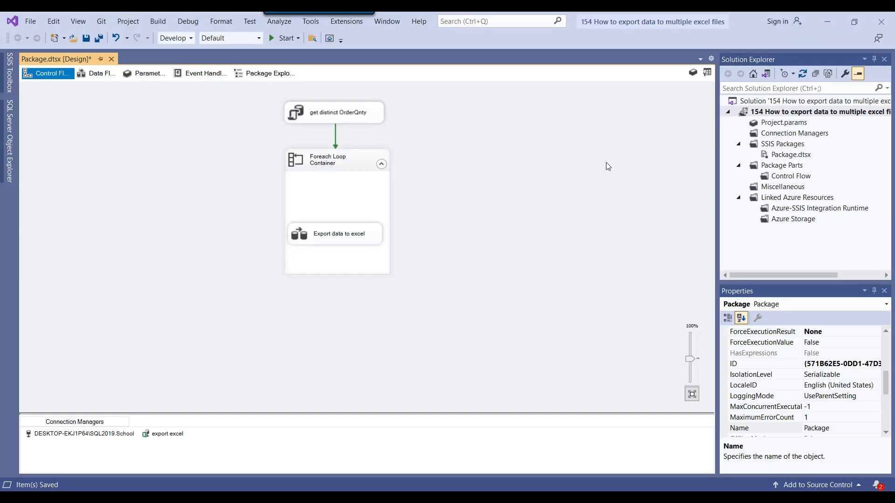
# Add a File System Task above Export data to excel in the Foreach Loop Container and name it "Copy template file"
pyautogui.click(707, 73)
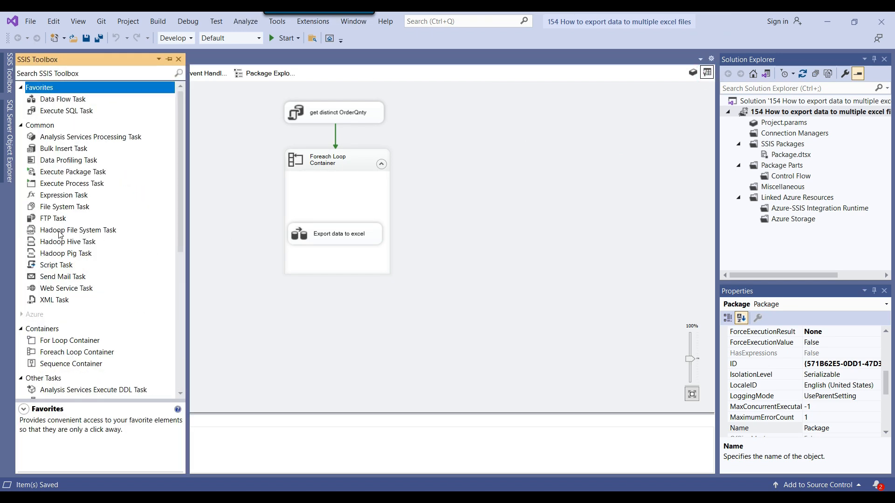
pyautogui.moveTo(63, 208); pyautogui.dragTo(299, 187)
pyautogui.moveTo(352, 199); pyautogui.dragTo(345, 198)
pyautogui.click(344, 198)
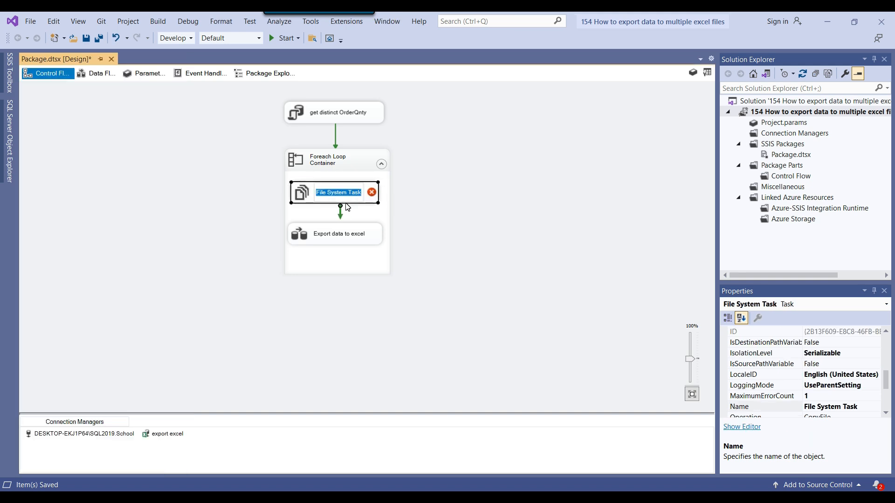
pyautogui.write('Copy template file')
pyautogui.click(509, 192)
# In the Copy template file task's editor, set IsSourcePathVariable to True and choose User::TemplateFile as the source variable for the Copy file operation
pyautogui.click(329, 199)
pyautogui.rightClick(328, 199)
pyautogui.click(362, 205)
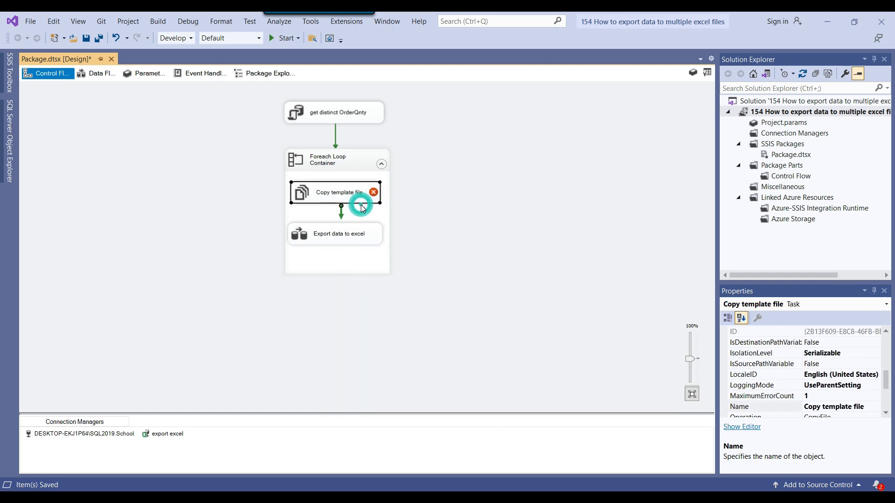
pyautogui.click(438, 240)
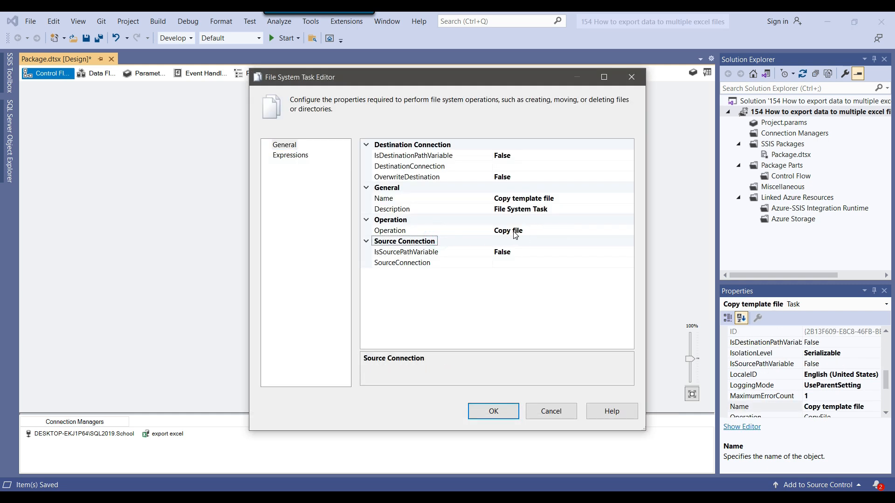
pyautogui.click(466, 231)
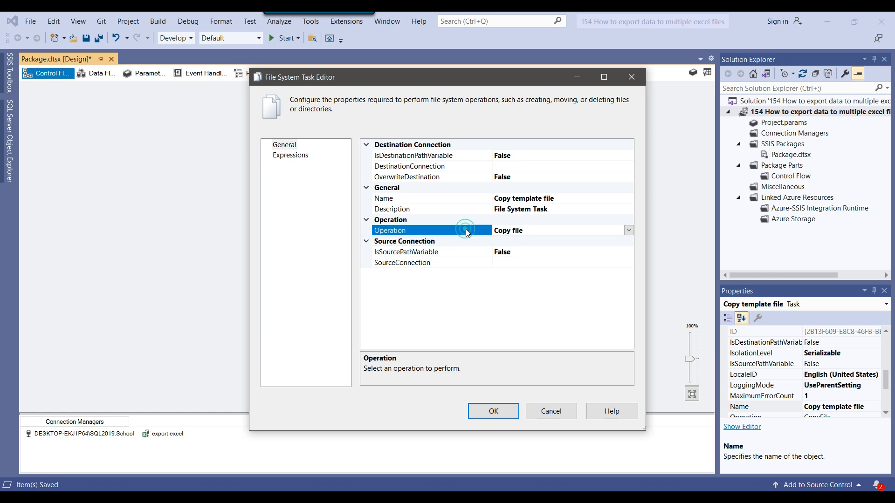
pyautogui.doubleClick(538, 252)
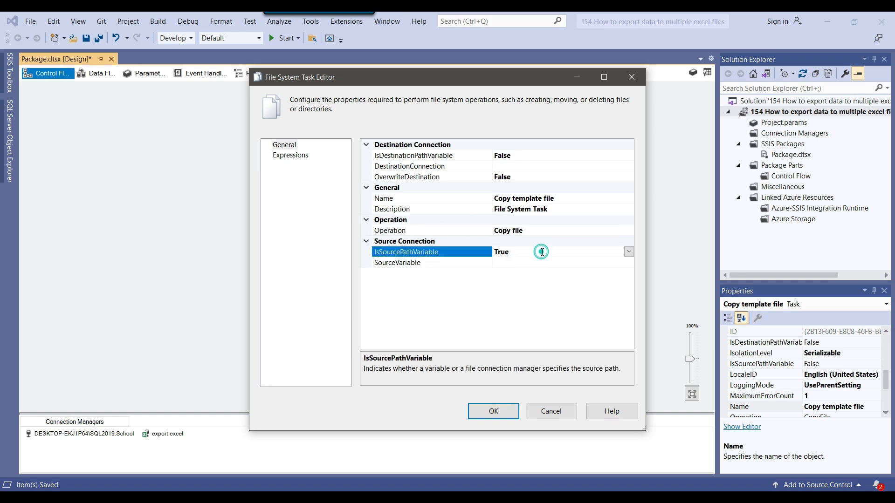
pyautogui.click(559, 263)
pyautogui.click(629, 263)
pyautogui.scroll(-10, 585, 325)
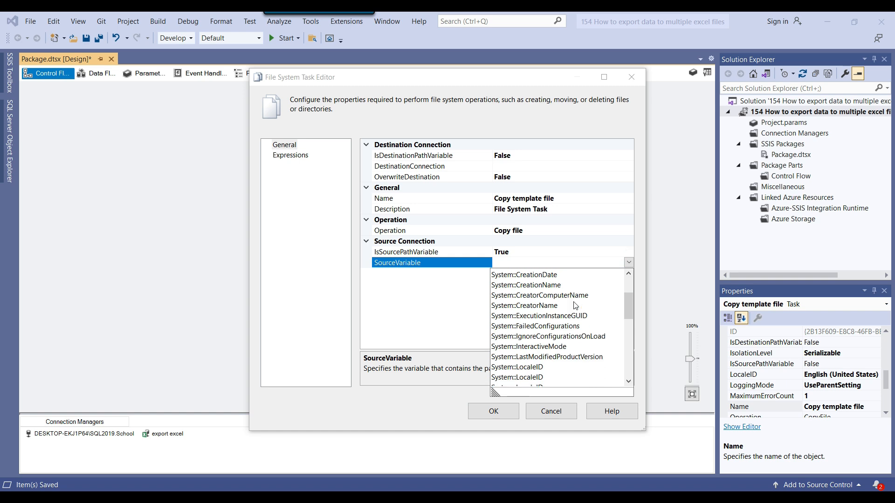
pyautogui.click(533, 376)
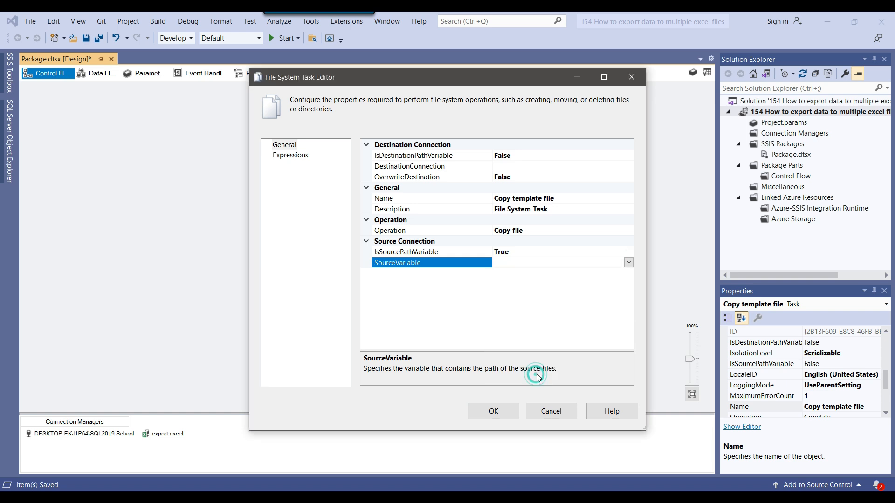
# Set IsDestinationPathVariable to True, the destination variable to User::ExcelFilePath and OverwriteDestination to True, and accept the task settings
pyautogui.doubleClick(530, 155)
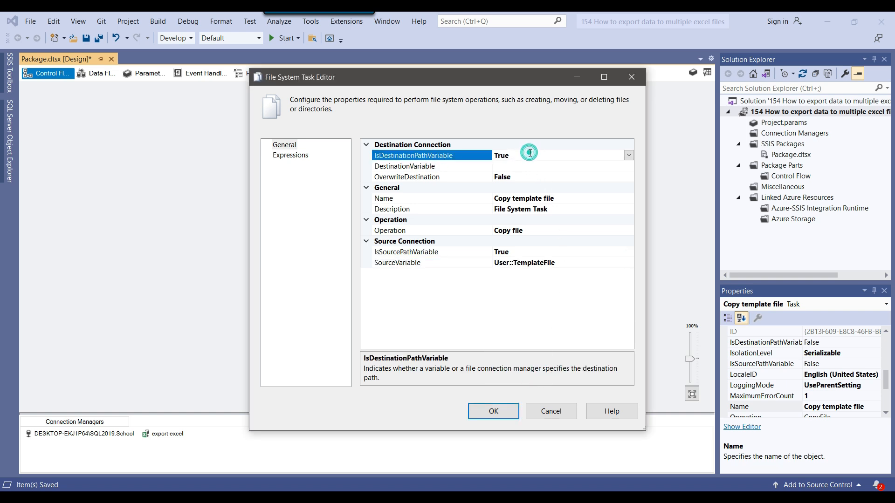
pyautogui.click(526, 167)
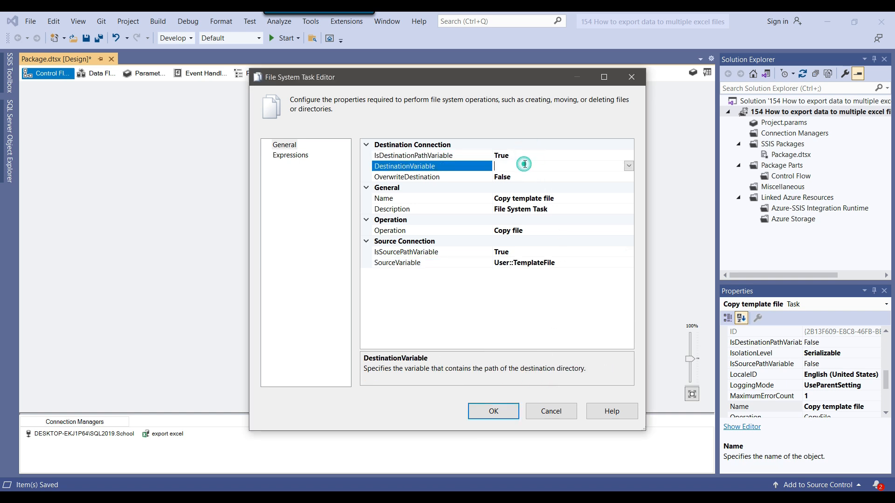
pyautogui.click(628, 167)
pyautogui.click(541, 189)
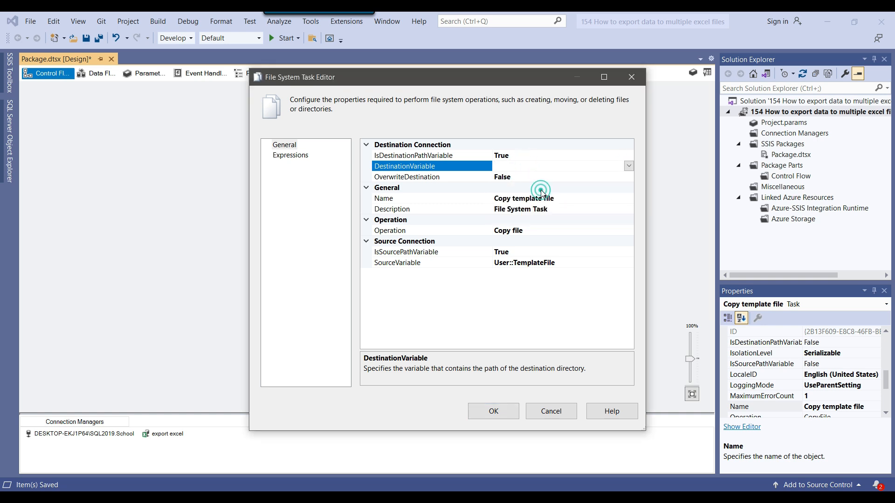
pyautogui.doubleClick(519, 177)
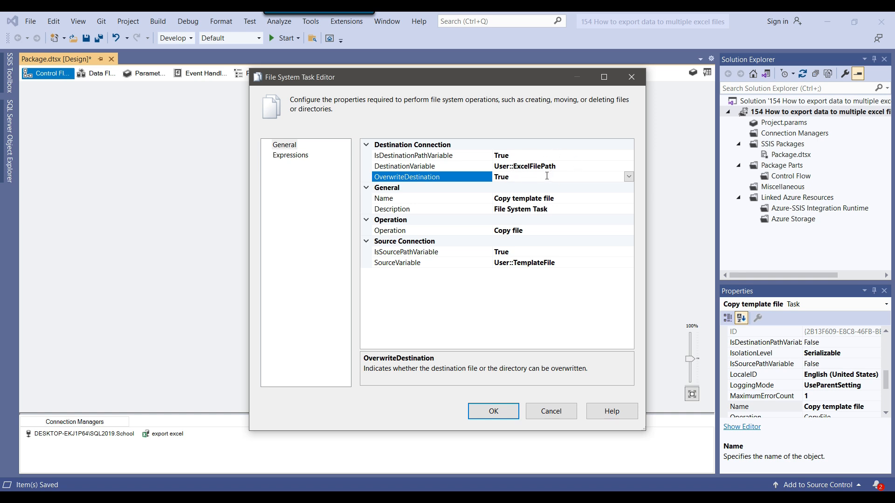
pyautogui.click(494, 412)
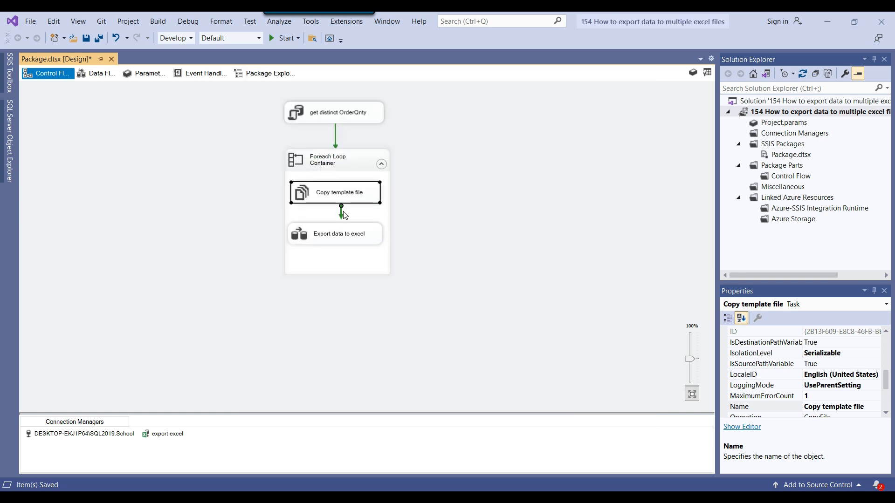
# Connect the Copy template file task to the Export data to excel task with a precedence constraint
pyautogui.moveTo(343, 215); pyautogui.dragTo(328, 238)
pyautogui.click(469, 224)
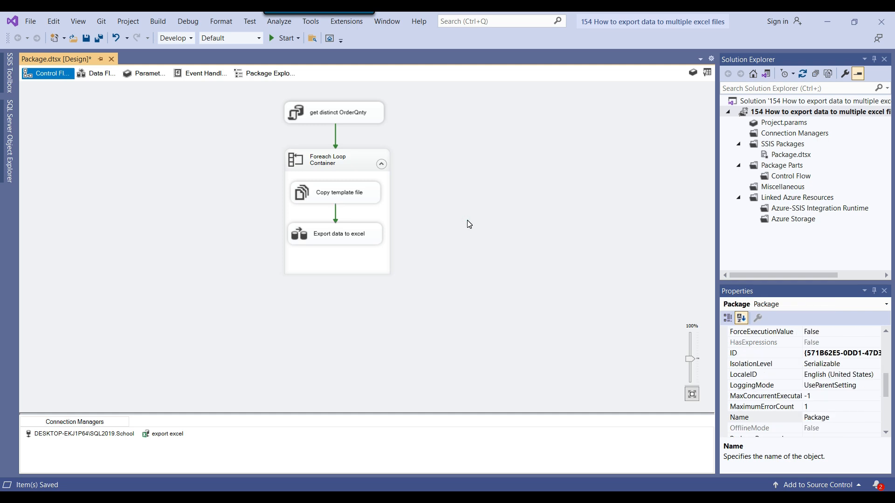
# Check the ExcelFilePath variable's path and expression in the variables list, then close the list
pyautogui.click(169, 436)
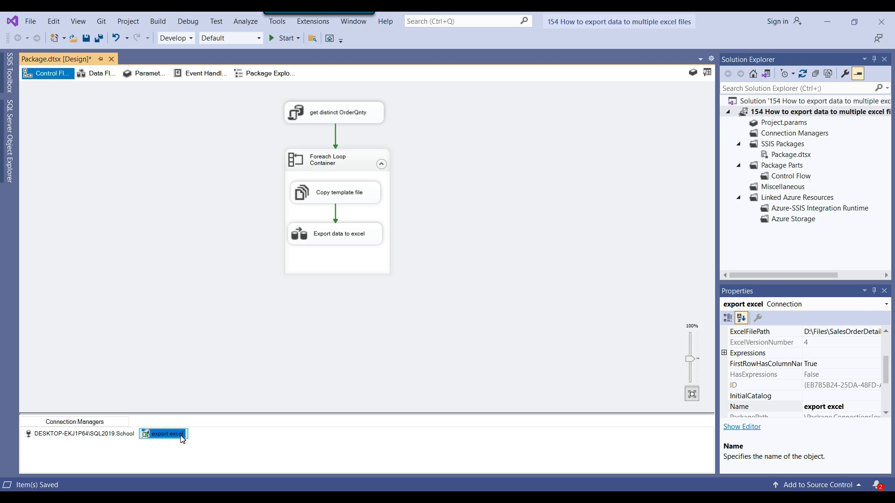
pyautogui.click(488, 238)
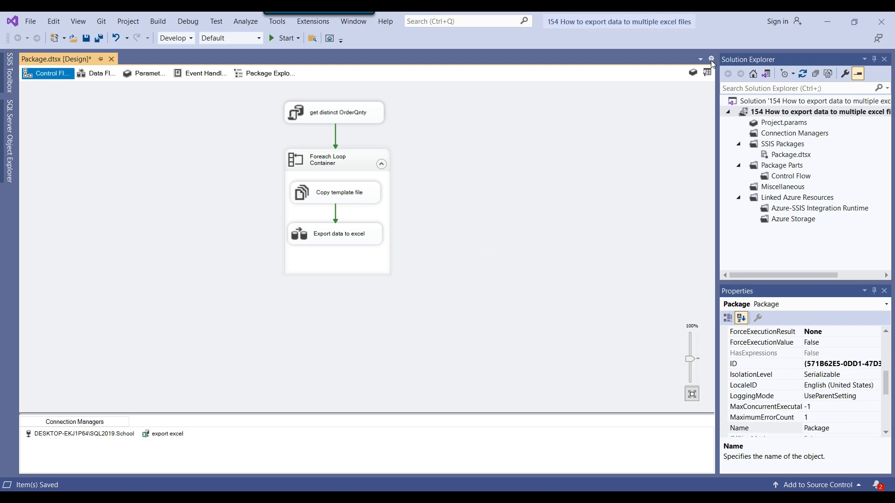
pyautogui.click(693, 72)
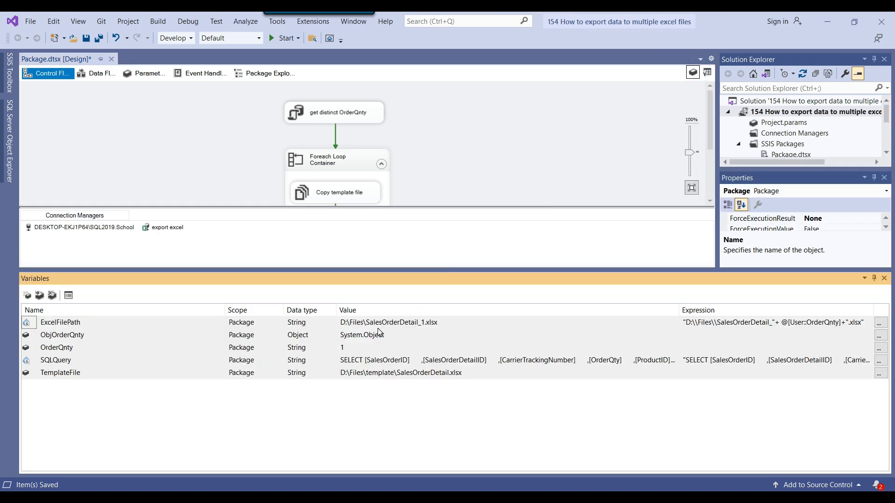
pyautogui.click(104, 324)
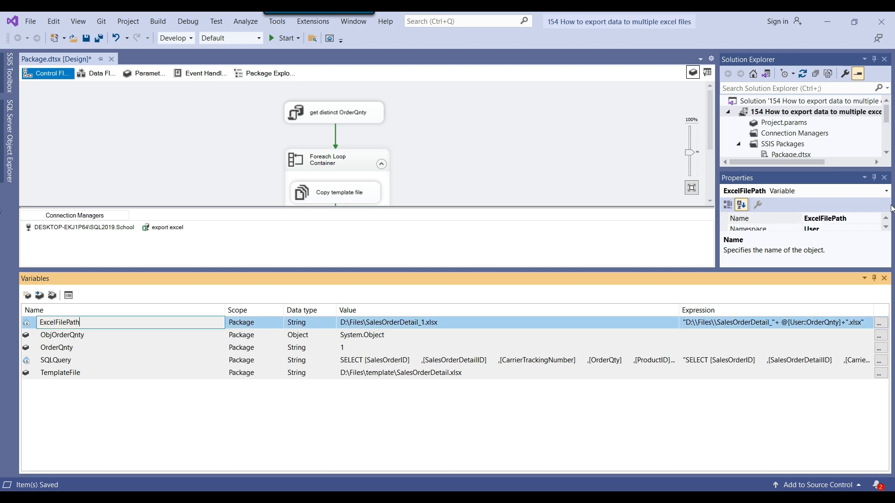
pyautogui.click(885, 278)
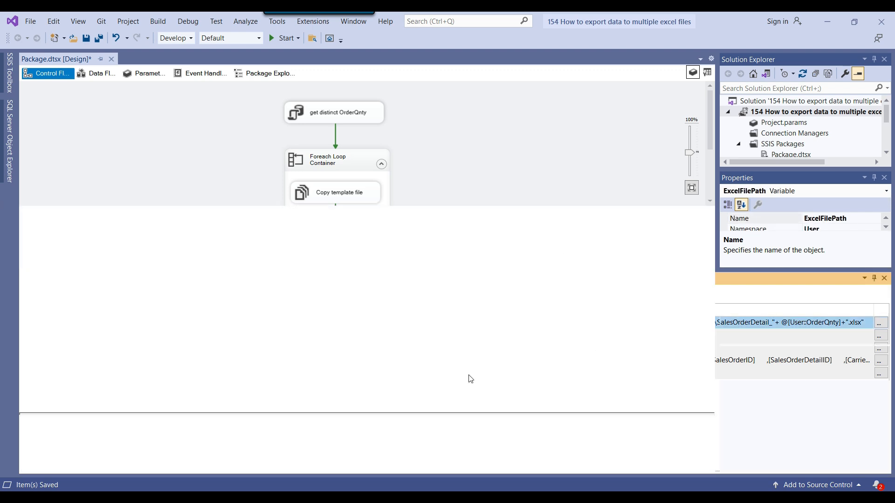
# Open the property expressions of the export excel connection manager and add an entry for the ExcelFilePath property
pyautogui.click(164, 437)
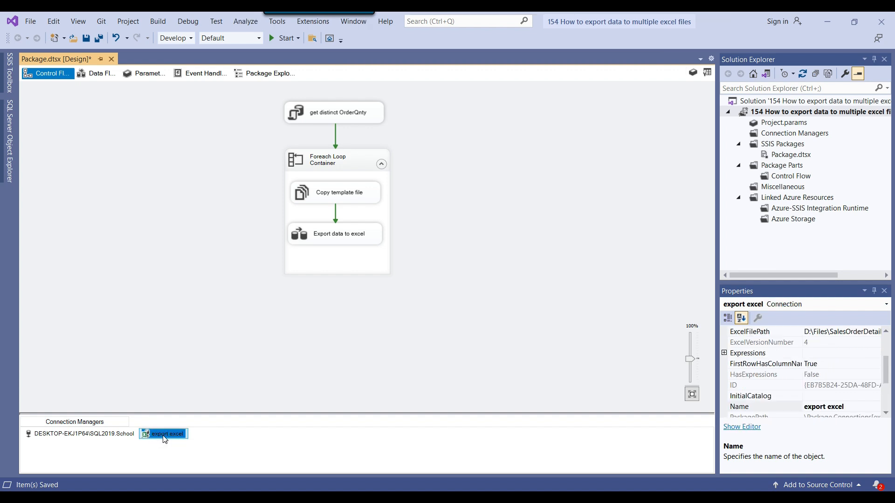
pyautogui.click(167, 444)
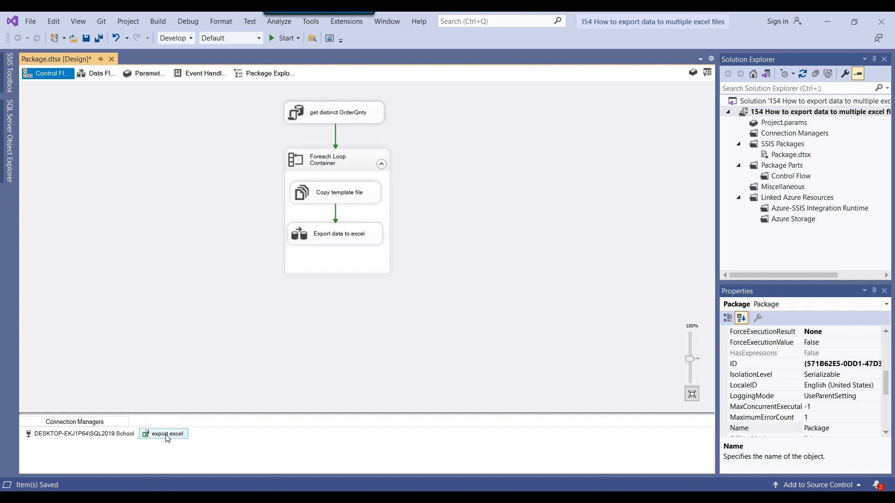
pyautogui.rightClick(167, 439)
pyautogui.click(181, 478)
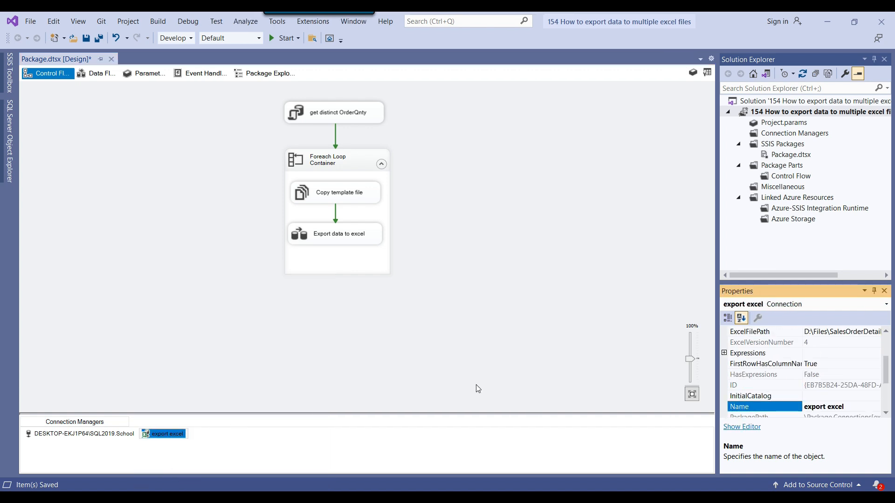
pyautogui.scroll(1, 825, 371)
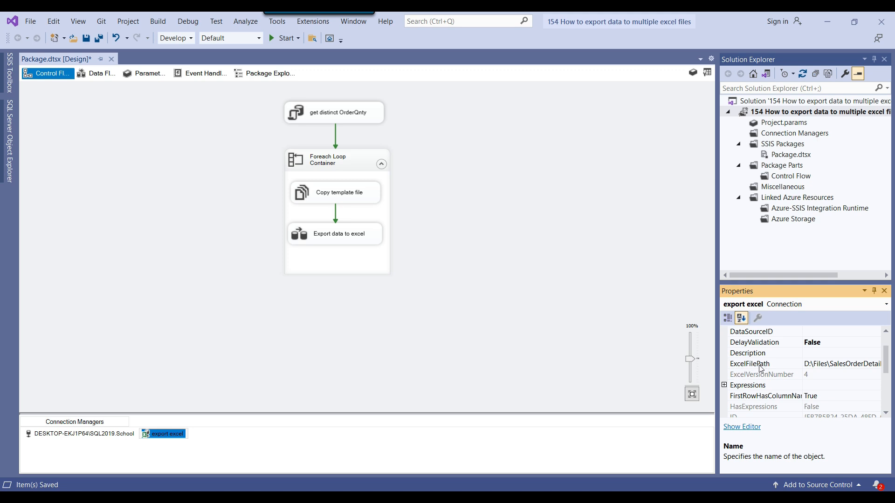
pyautogui.click(816, 386)
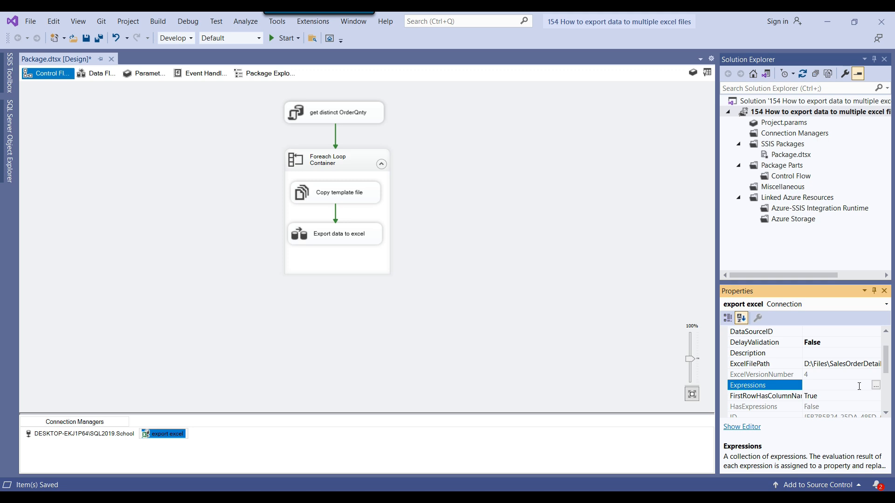
pyautogui.click(876, 386)
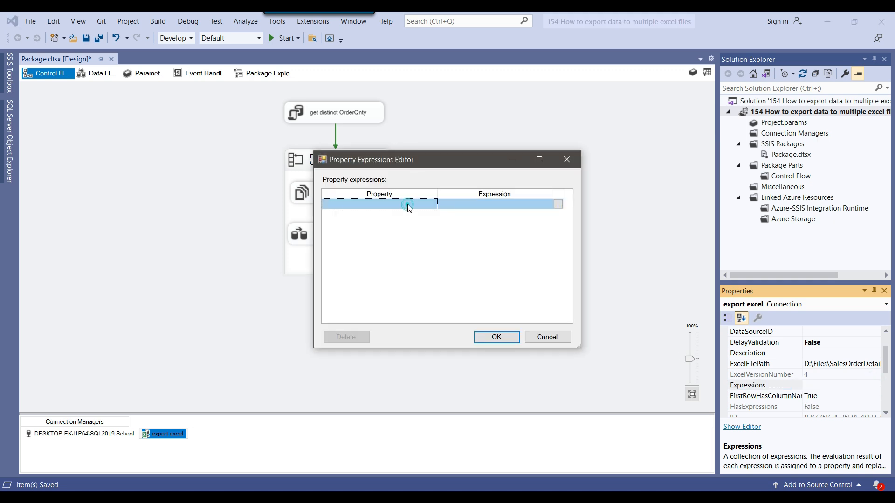
pyautogui.click(407, 204)
pyautogui.click(376, 238)
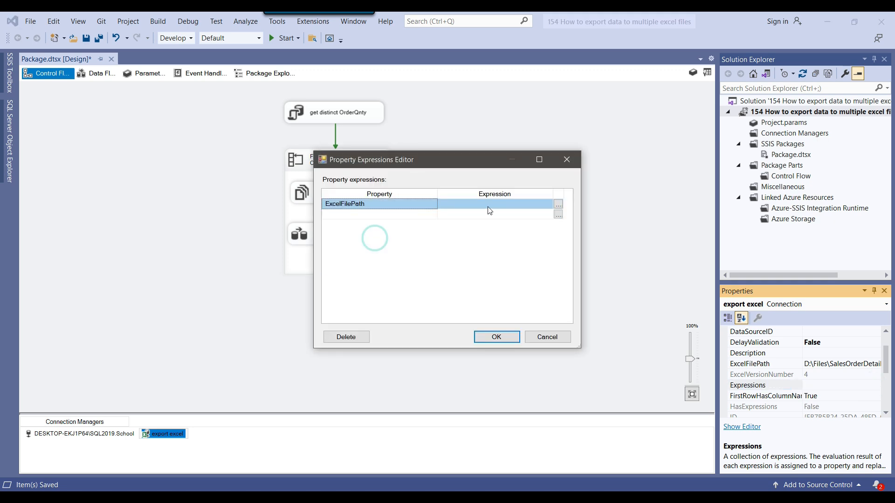
# Build the ExcelFilePath property expression as @[User::ExcelFilePath], evaluate it, and accept the expression and the property expressions
pyautogui.click(559, 204)
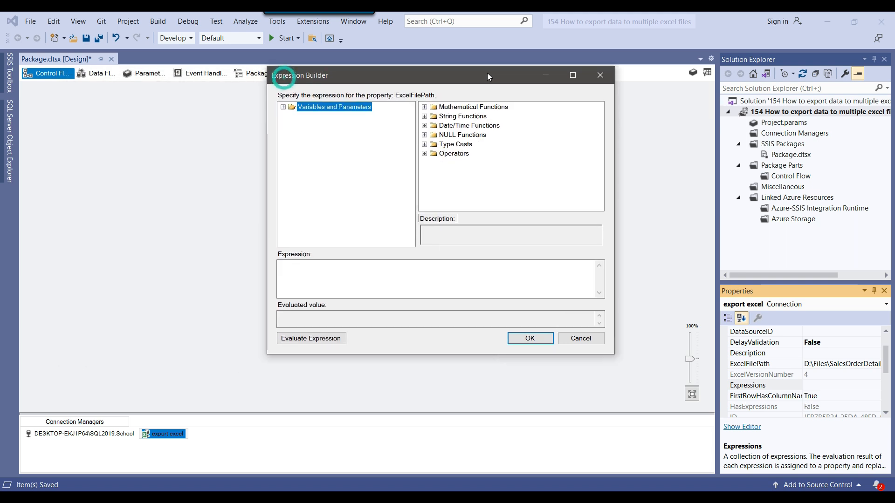
pyautogui.click(284, 107)
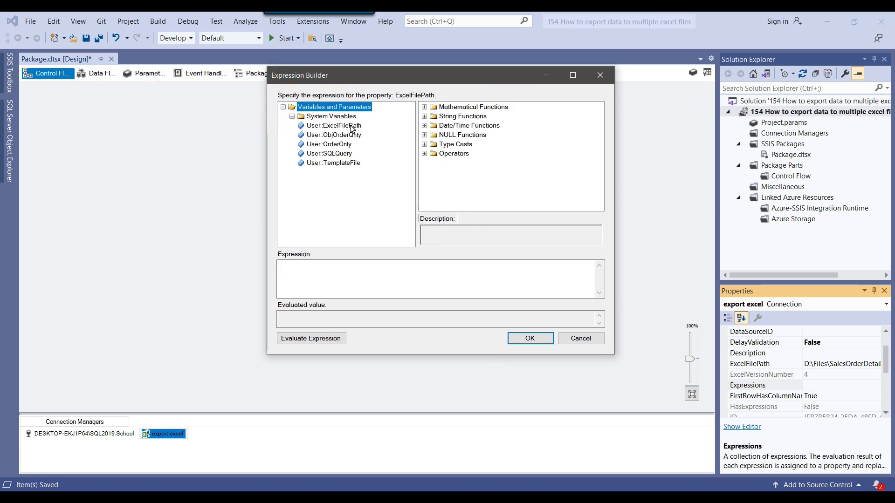
pyautogui.moveTo(352, 130); pyautogui.dragTo(381, 292)
pyautogui.click(313, 340)
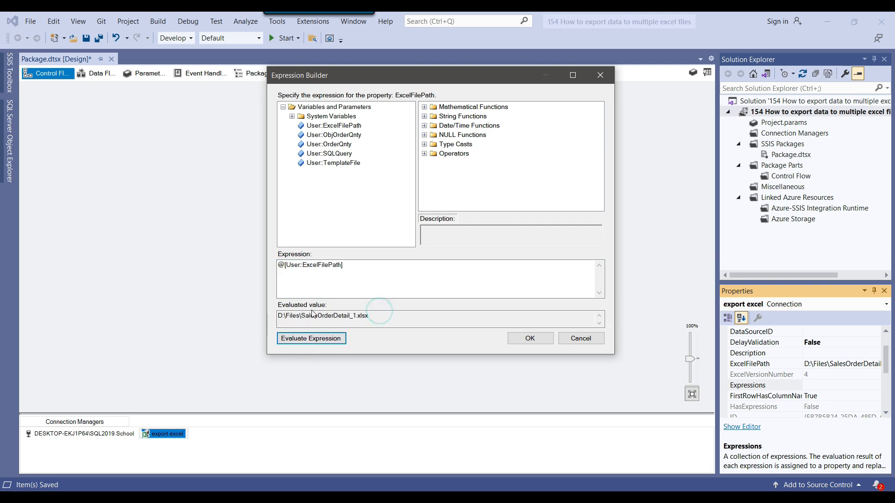
pyautogui.click(534, 339)
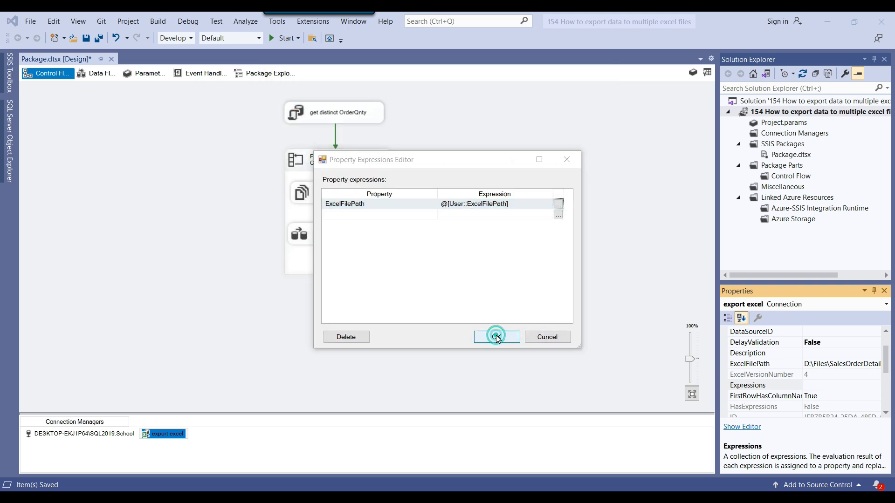
pyautogui.click(497, 336)
pyautogui.click(511, 312)
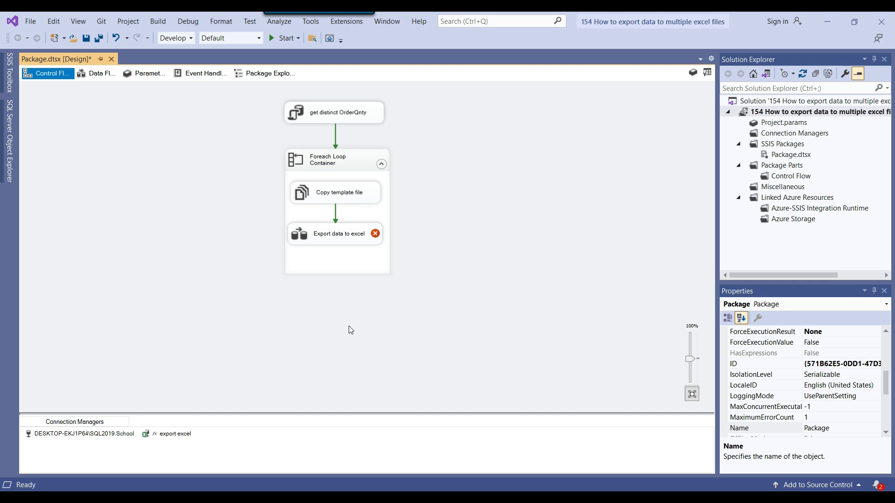
# Compare the ExcelFilePath variable's value with the contents of D:\Files in File Explorer, then return to Visual Studio to examine the Export data to excel task
pyautogui.click(693, 72)
pyautogui.click(397, 324)
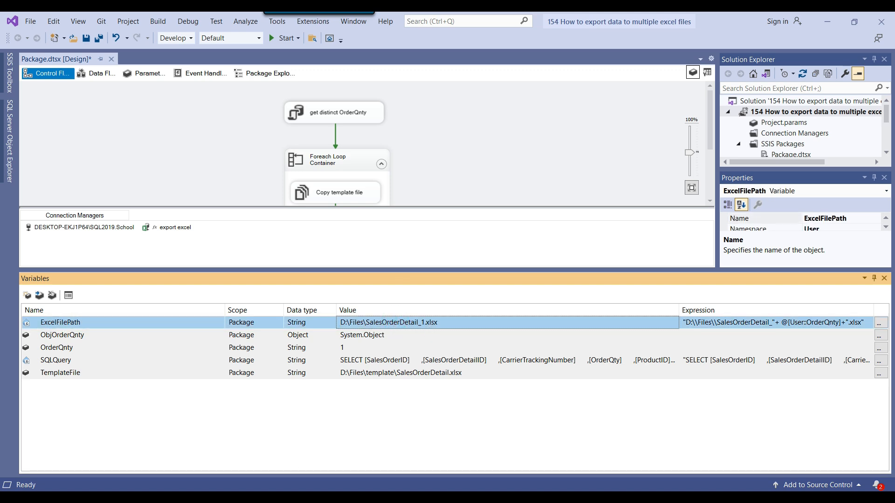
pyautogui.hotkey('alt', 'Tab')
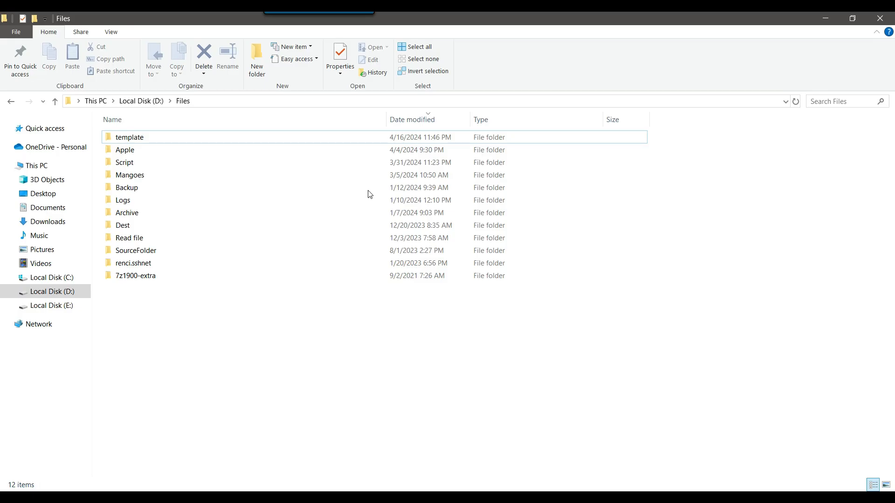
pyautogui.moveTo(158, 323); pyautogui.dragTo(520, 395)
pyautogui.click(825, 18)
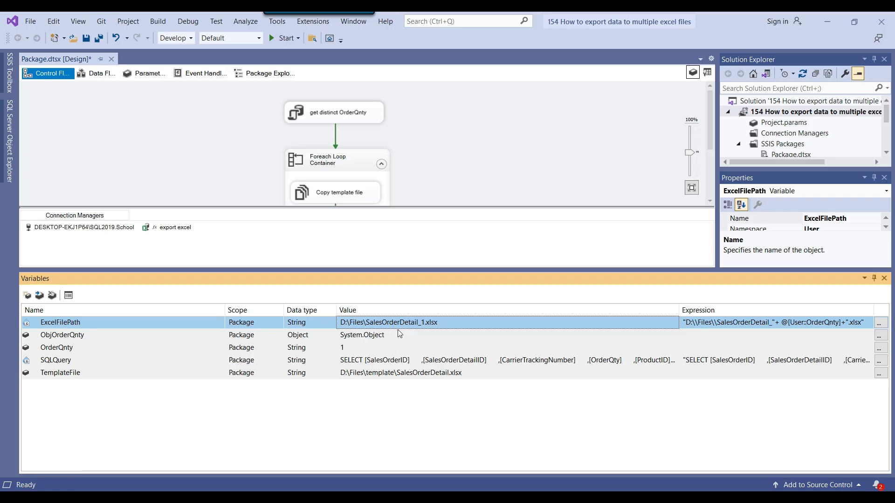
pyautogui.scroll(-3, 467, 176)
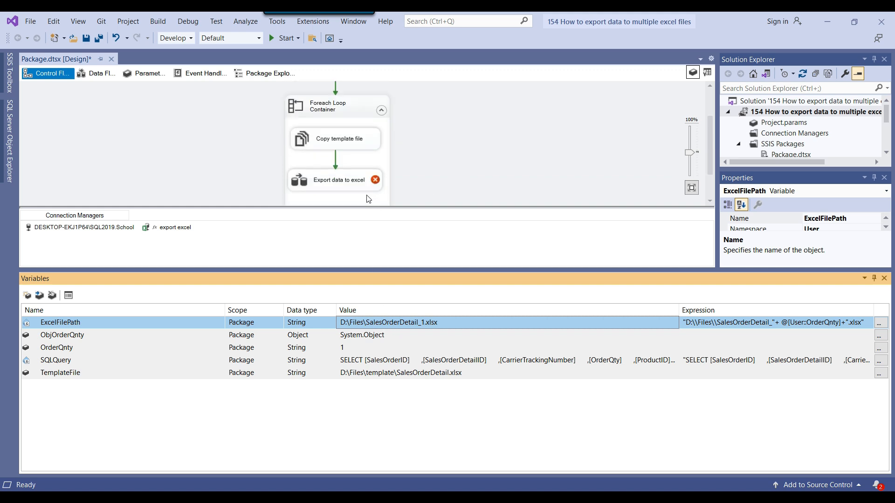
# Close the variables list, try running the package, and dismiss the resulting dialog
pyautogui.click(320, 185)
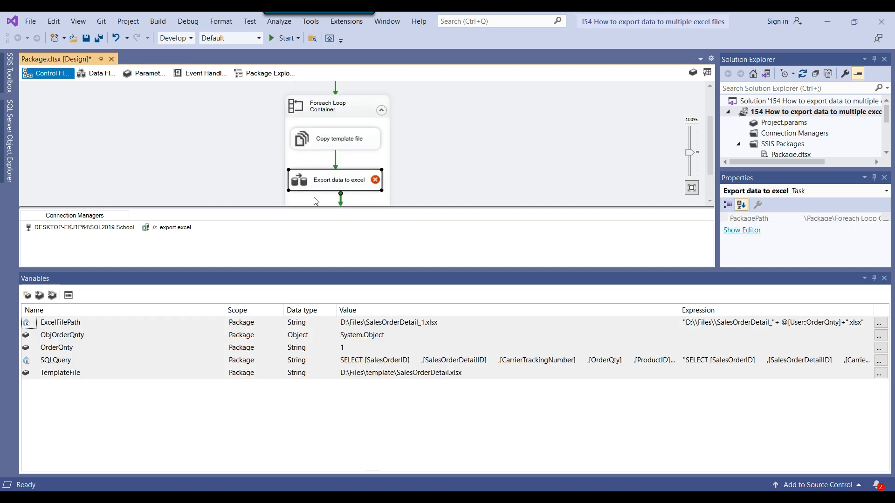
pyautogui.click(886, 280)
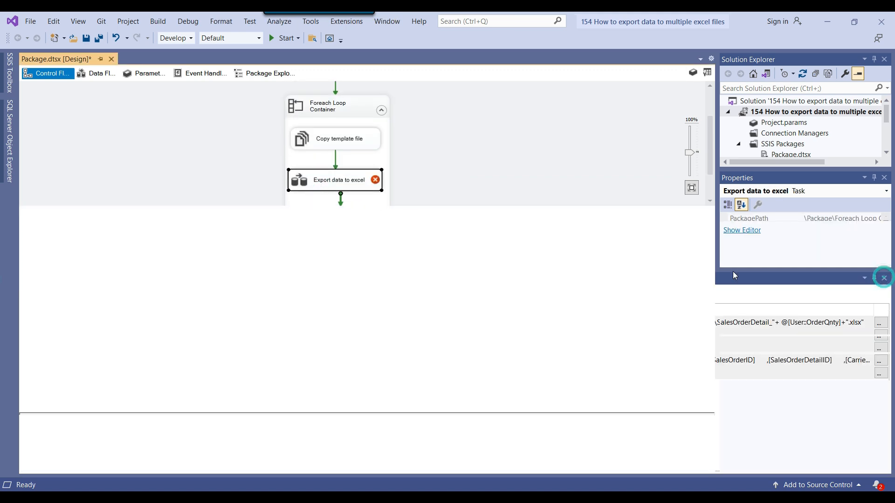
pyautogui.click(537, 217)
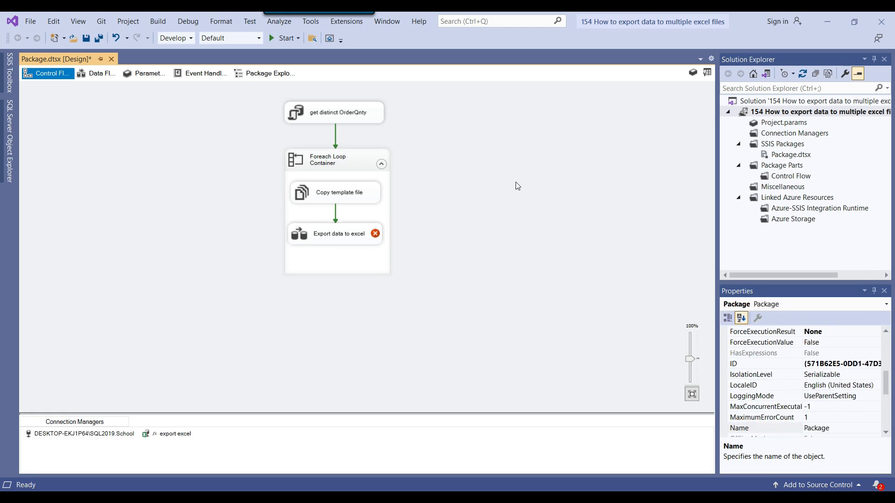
pyautogui.click(282, 39)
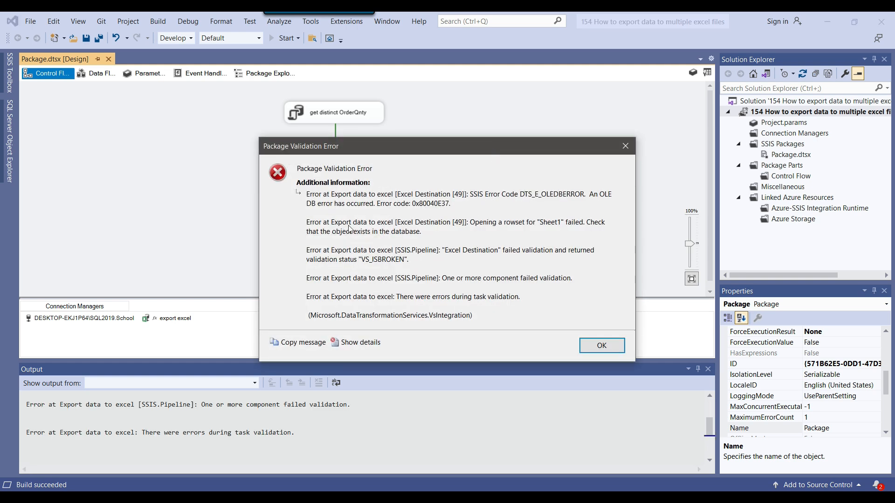
pyautogui.moveTo(443, 153); pyautogui.dragTo(589, 109)
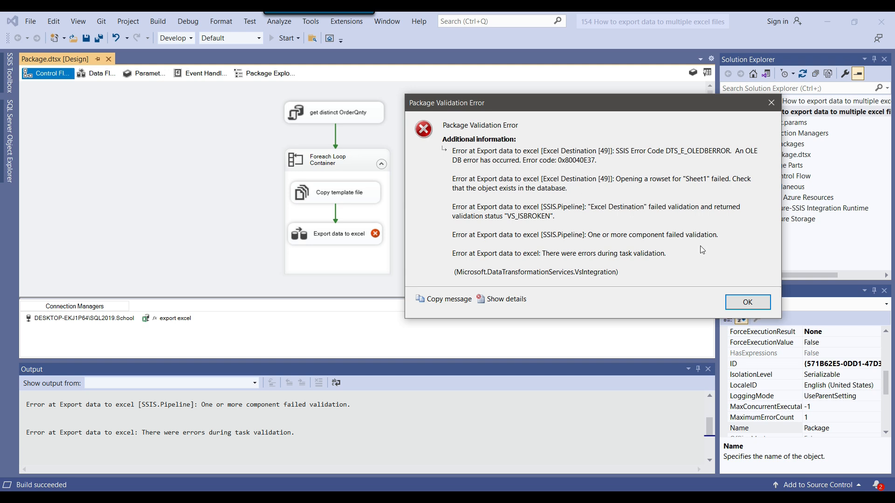
pyautogui.click(748, 301)
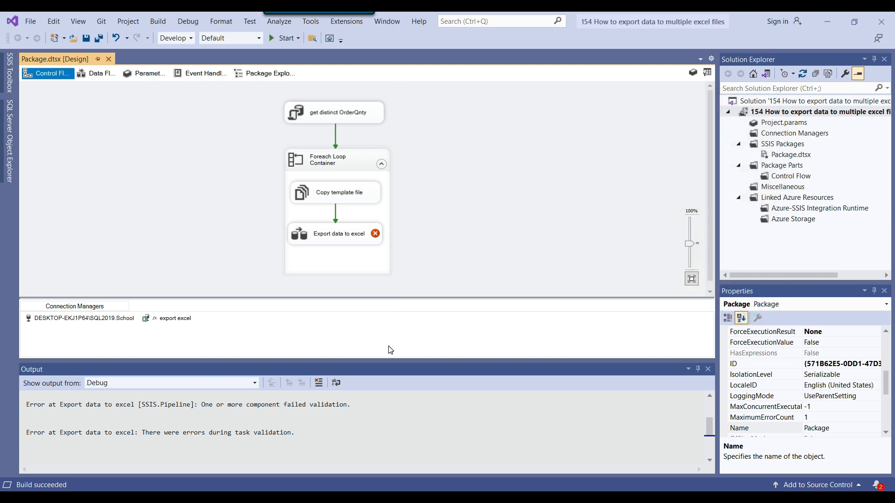
# Check D:\Files in File Explorer for exported workbooks, then return to Visual Studio to examine the Copy template file and Export data to excel tasks
pyautogui.click(273, 497)
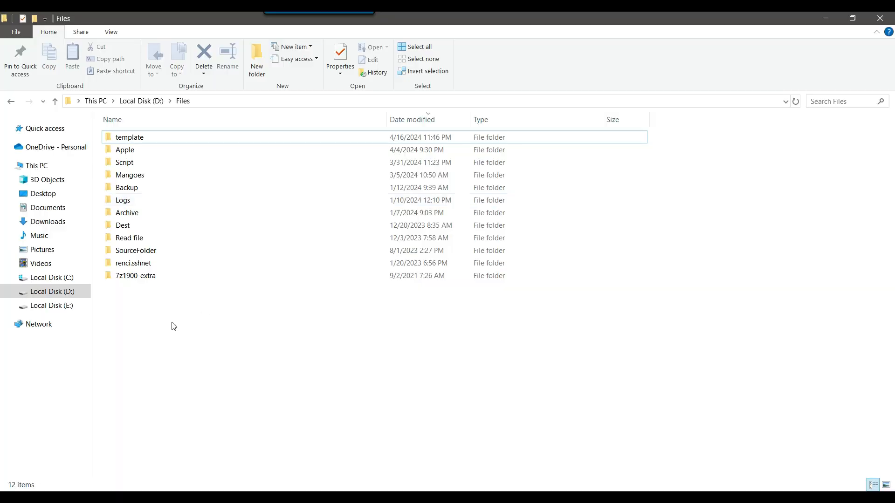
pyautogui.click(178, 298)
pyautogui.moveTo(190, 318); pyautogui.dragTo(539, 354)
pyautogui.click(826, 18)
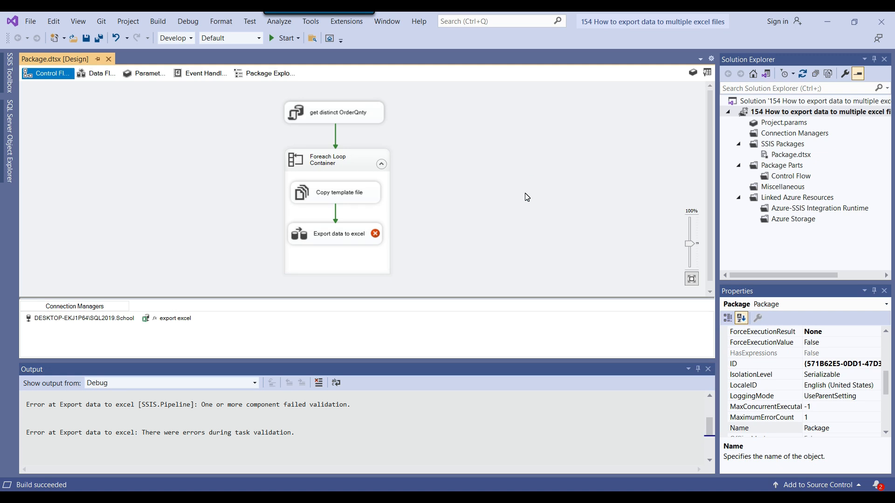
pyautogui.click(325, 200)
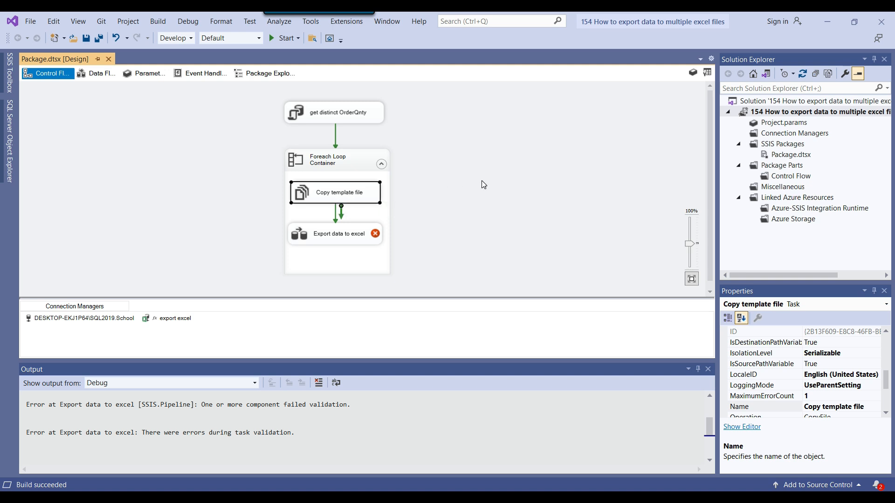
pyautogui.click(357, 241)
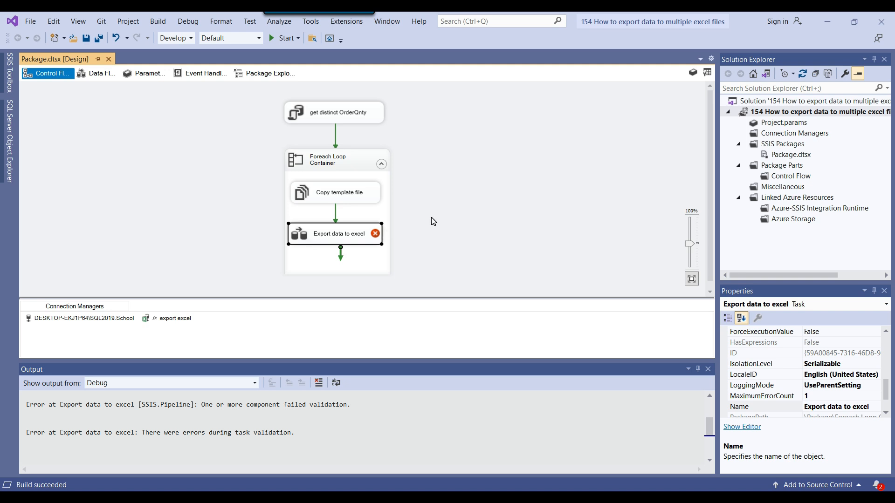
pyautogui.click(339, 198)
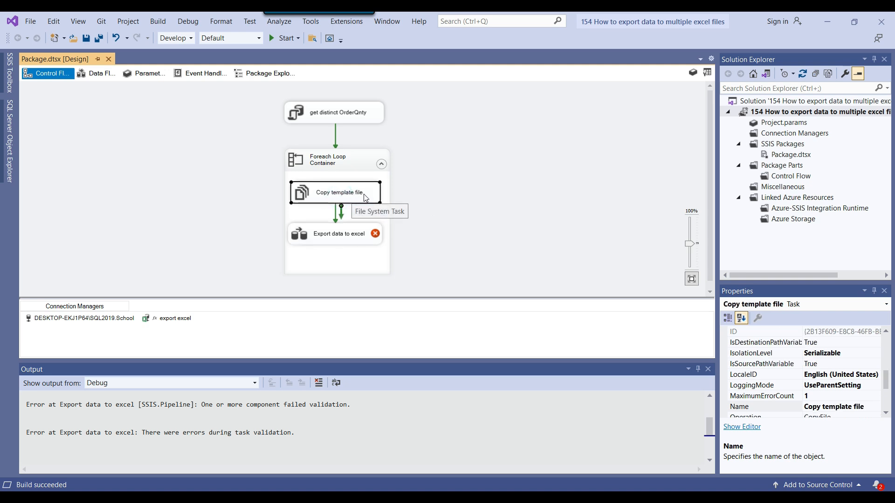
pyautogui.click(457, 184)
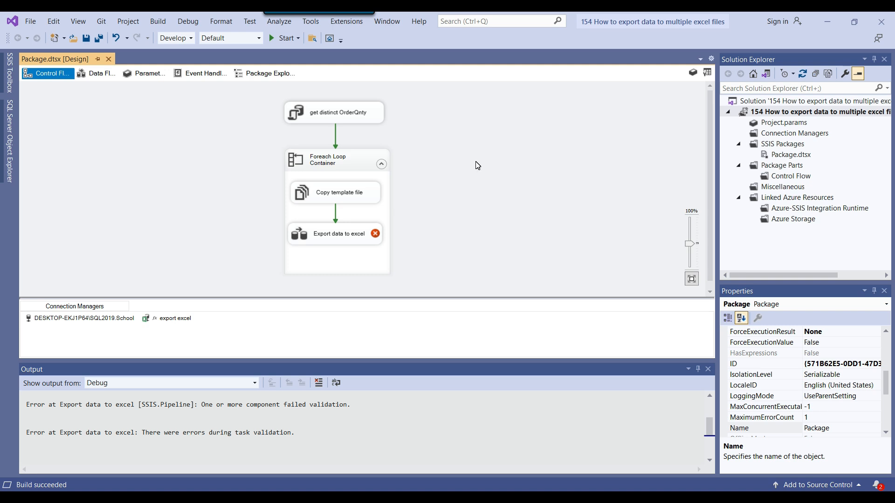
# Open the package's properties and set DelayValidation to True
pyautogui.rightClick(474, 162)
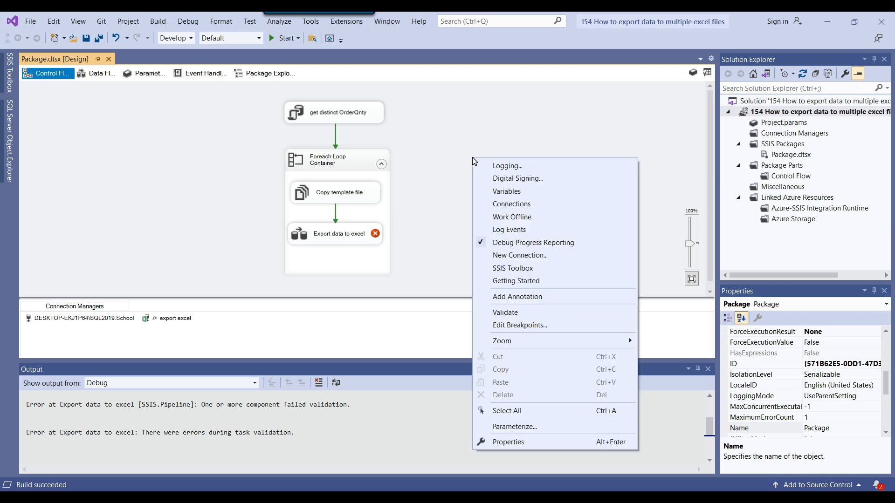
pyautogui.click(508, 442)
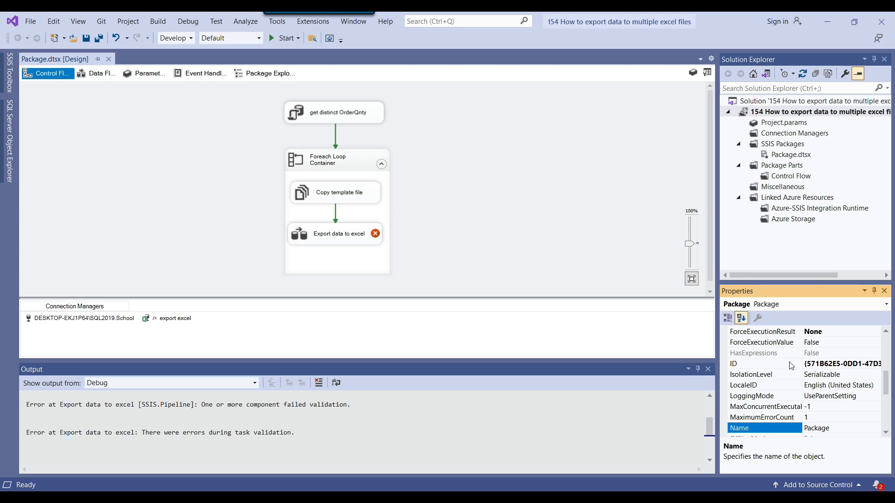
pyautogui.scroll(1, 799, 374)
pyautogui.scroll(4, 799, 374)
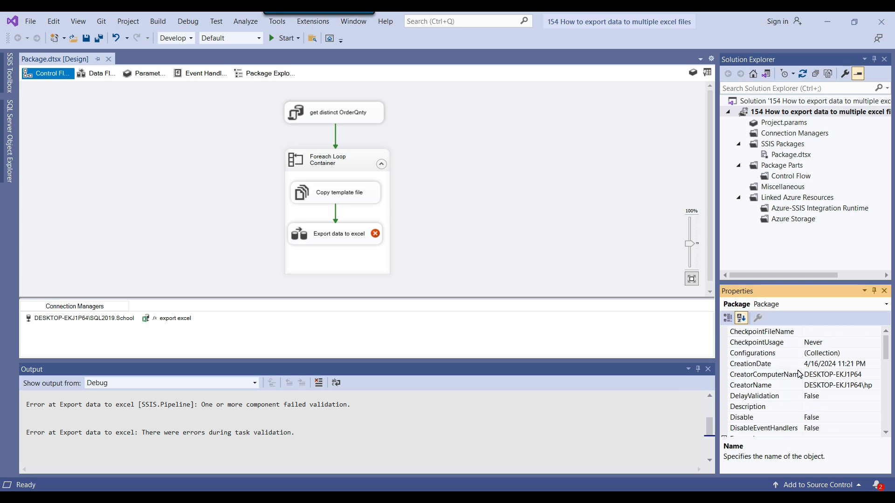
pyautogui.click(786, 363)
pyautogui.click(876, 364)
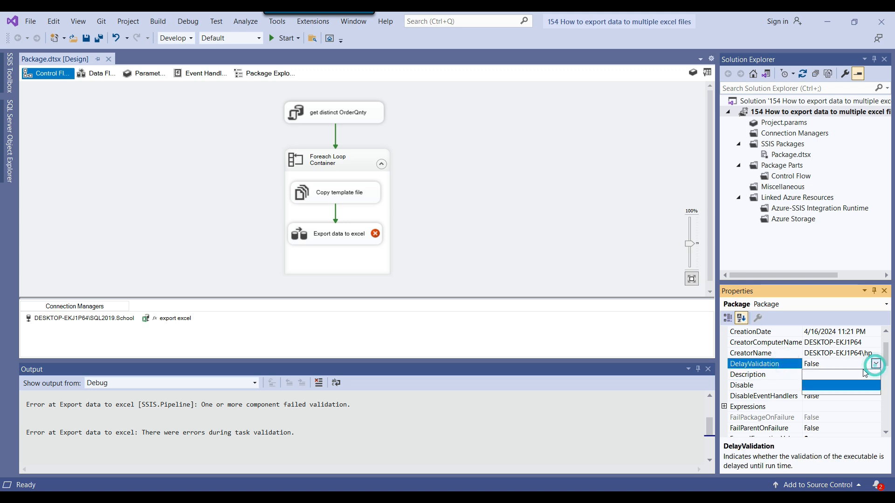
pyautogui.click(829, 374)
# Save the package, run it, and stop debugging once execution completes
pyautogui.click(540, 236)
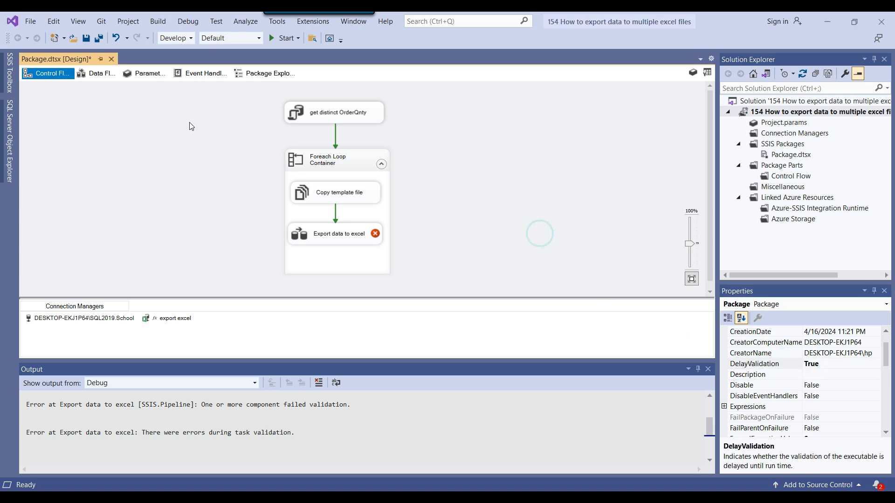
pyautogui.click(86, 41)
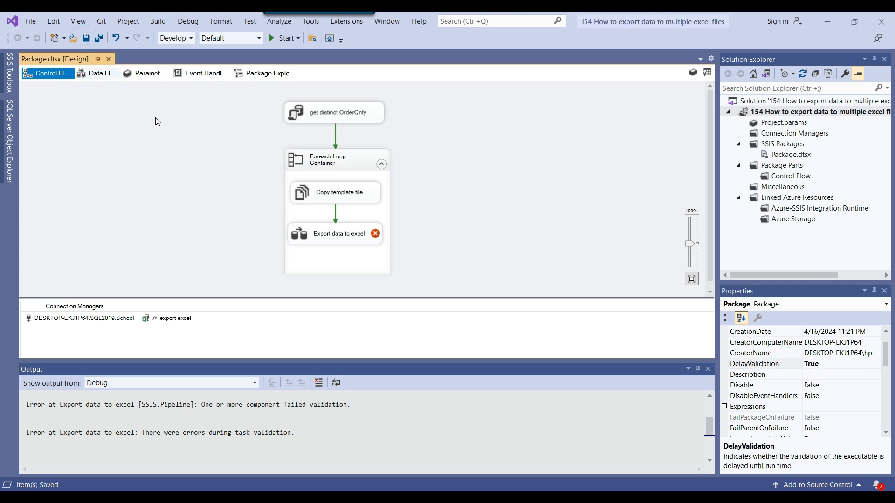
pyautogui.click(275, 39)
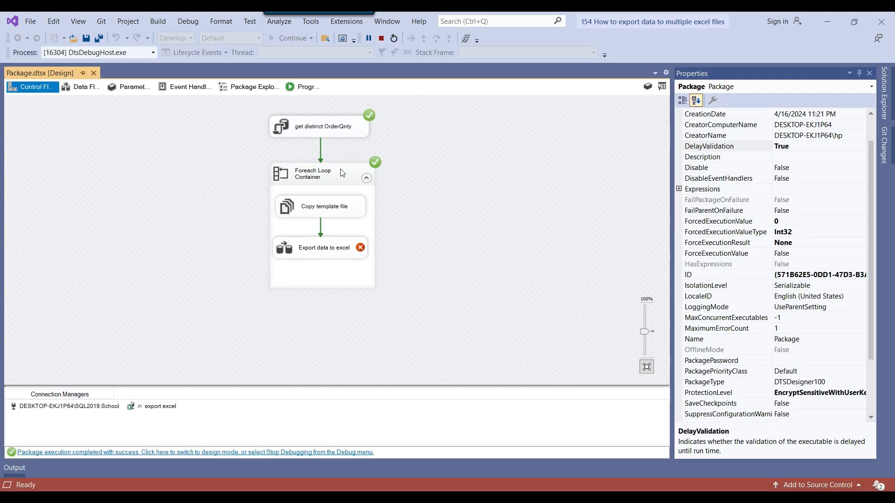
pyautogui.click(381, 39)
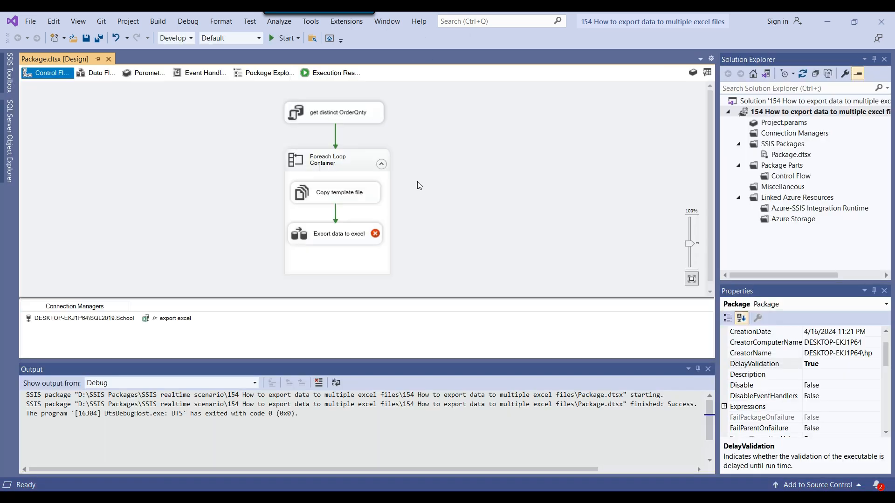
# Edit the Foreach Loop Container's collection to use the Foreach ADO Enumerator with User::ObjOrderQnty as the ADO object source variable
pyautogui.click(344, 164)
pyautogui.rightClick(343, 164)
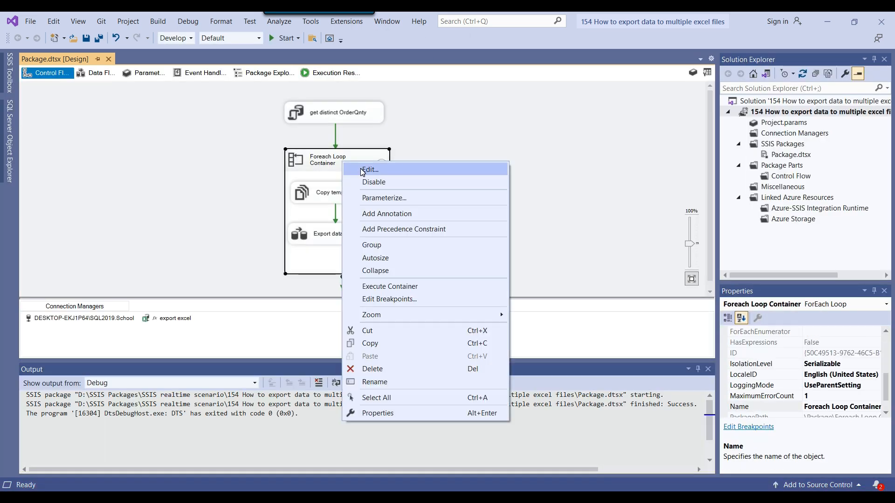
pyautogui.click(370, 171)
pyautogui.click(370, 170)
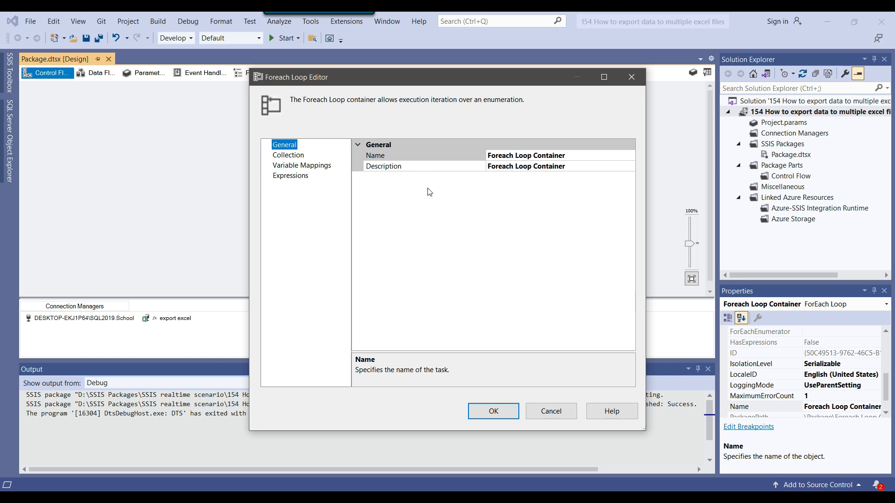
pyautogui.click(288, 156)
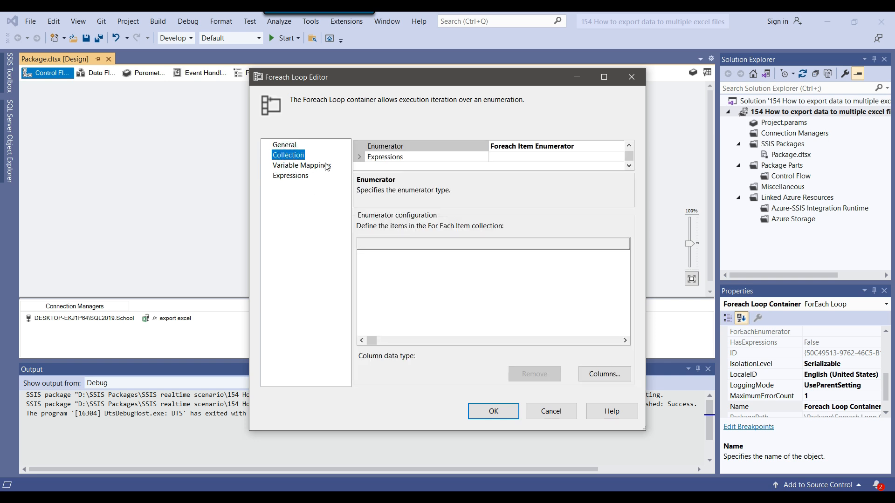
pyautogui.moveTo(357, 77); pyautogui.dragTo(513, 52)
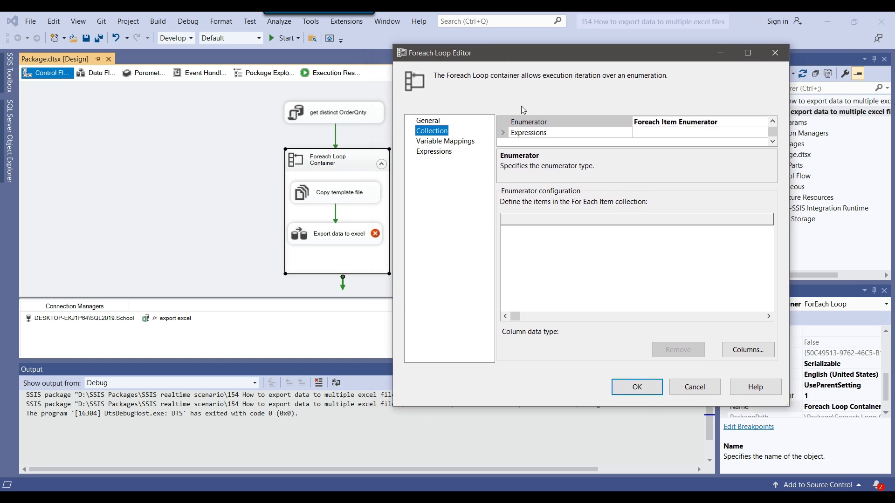
pyautogui.click(596, 123)
pyautogui.click(763, 121)
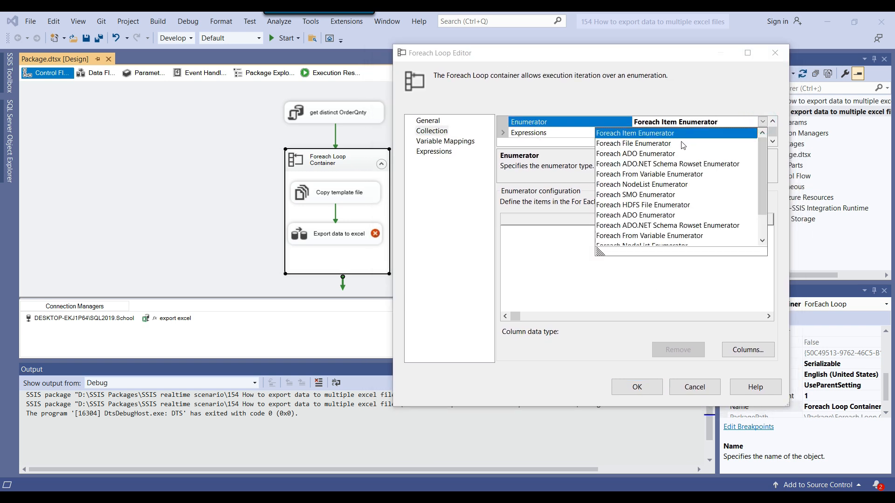
pyautogui.click(660, 159)
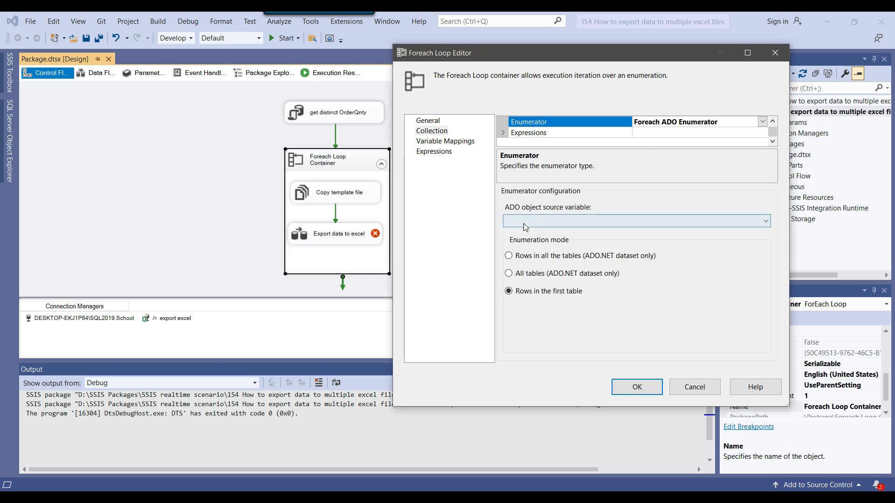
pyautogui.click(562, 221)
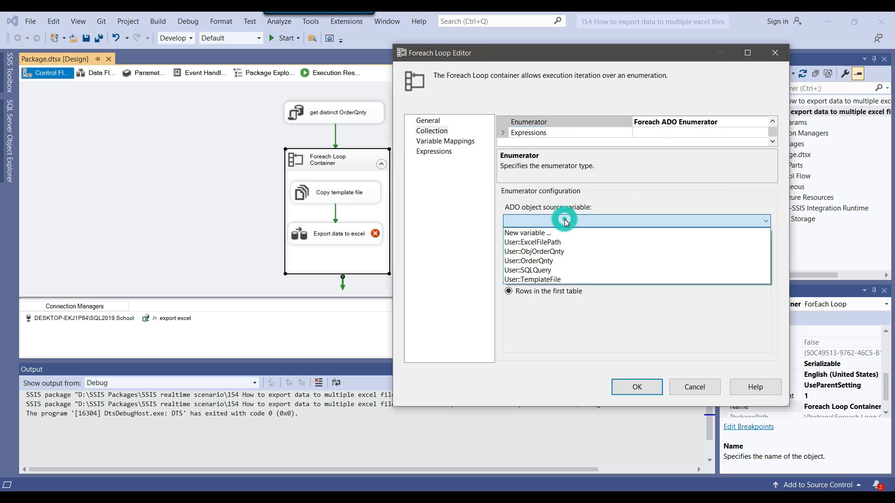
pyautogui.click(543, 252)
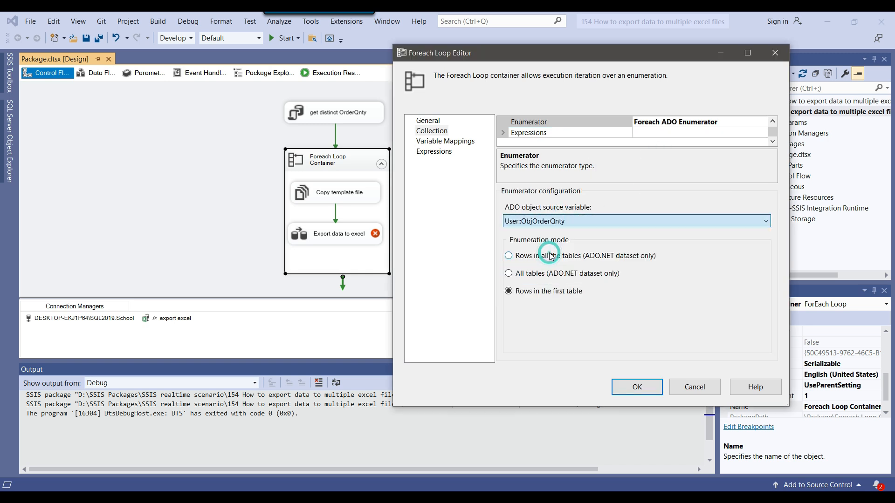
# Map the User::OrderQnty variable to index 0 in the Foreach Loop's variable mappings
pyautogui.click(441, 142)
pyautogui.click(530, 148)
pyautogui.click(534, 149)
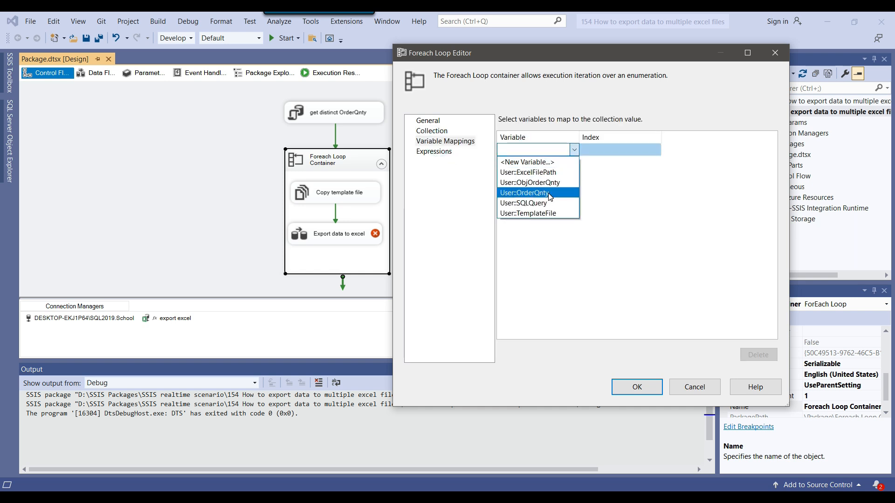
pyautogui.click(550, 195)
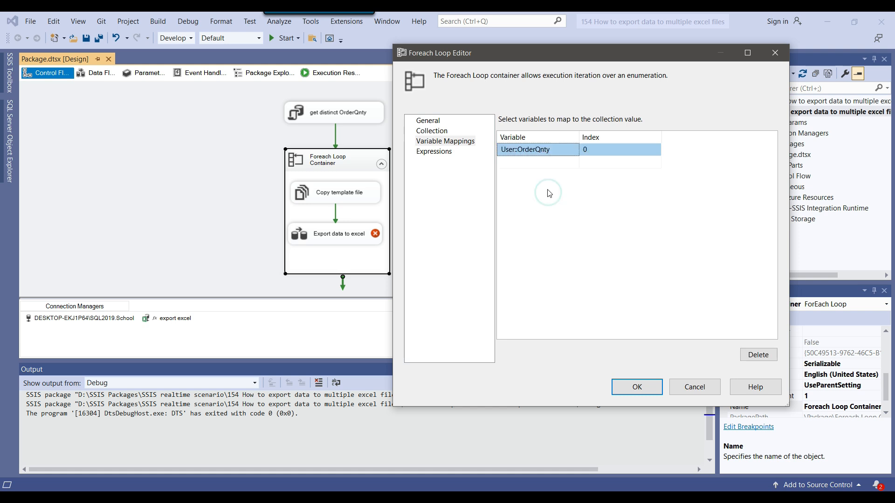
# Review the loop's source variable, then switch to SQL Server Management Studio and run the distinct OrderQty query to examine its values
pyautogui.click(440, 132)
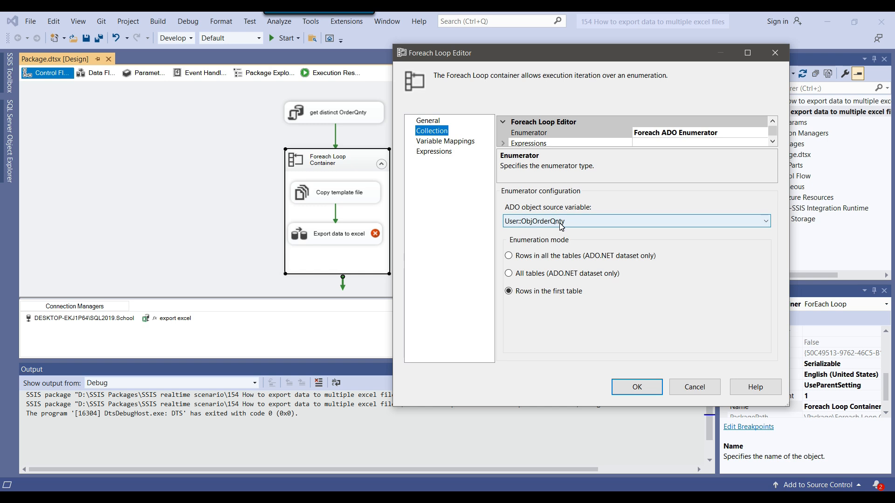
pyautogui.click(400, 498)
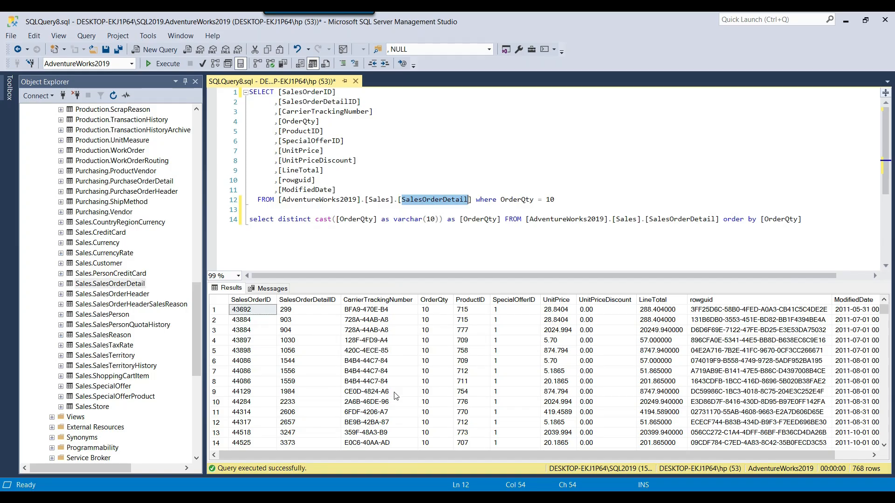
pyautogui.tripleClick(429, 220)
pyautogui.press('F5')
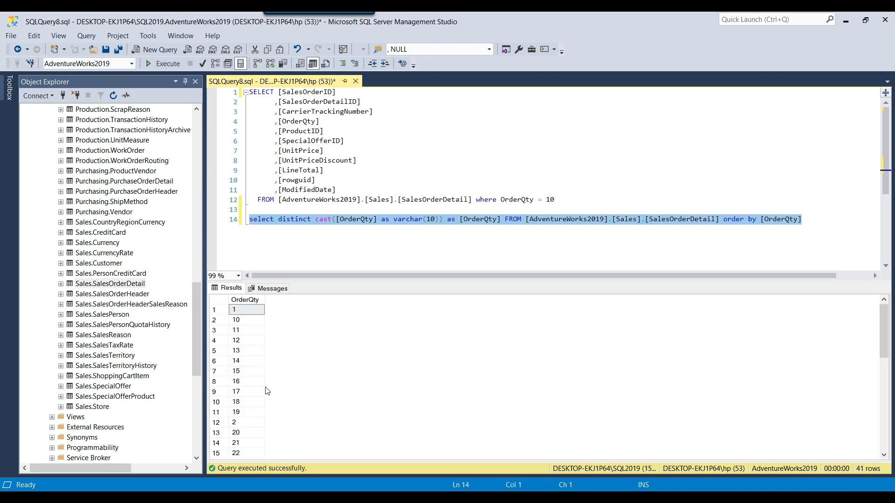
pyautogui.click(246, 341)
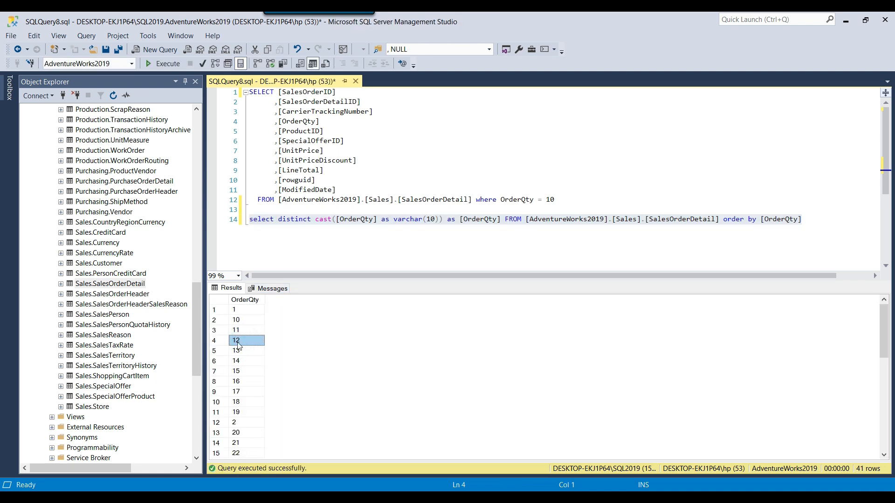
pyautogui.click(239, 312)
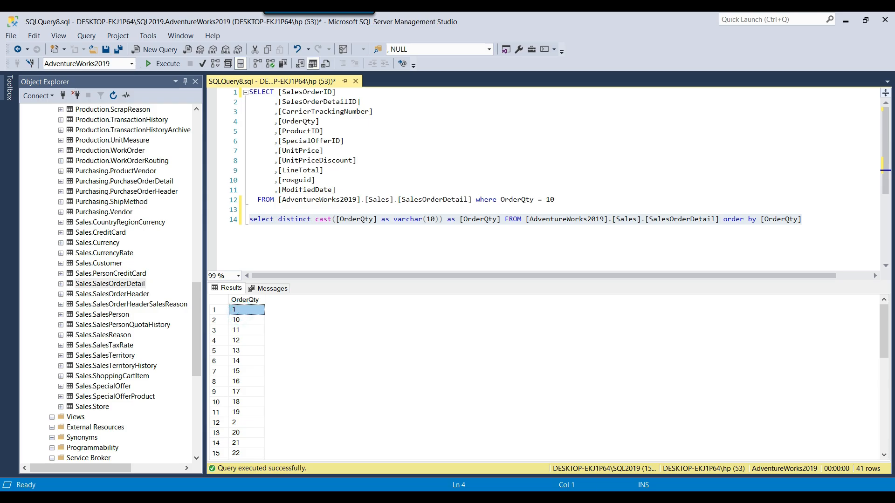
# Return to Visual Studio, accept the Foreach Loop's User::OrderQnty variable mapping, and run the package
pyautogui.click(606, 497)
pyautogui.click(441, 142)
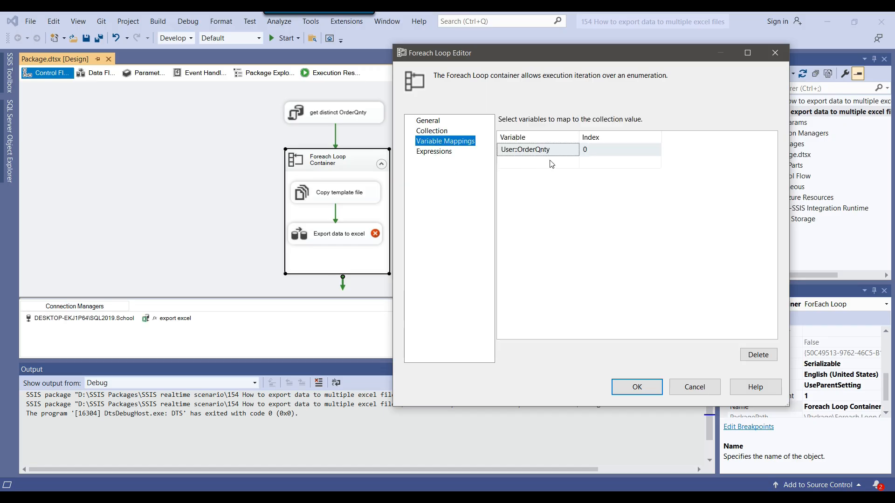
pyautogui.click(646, 389)
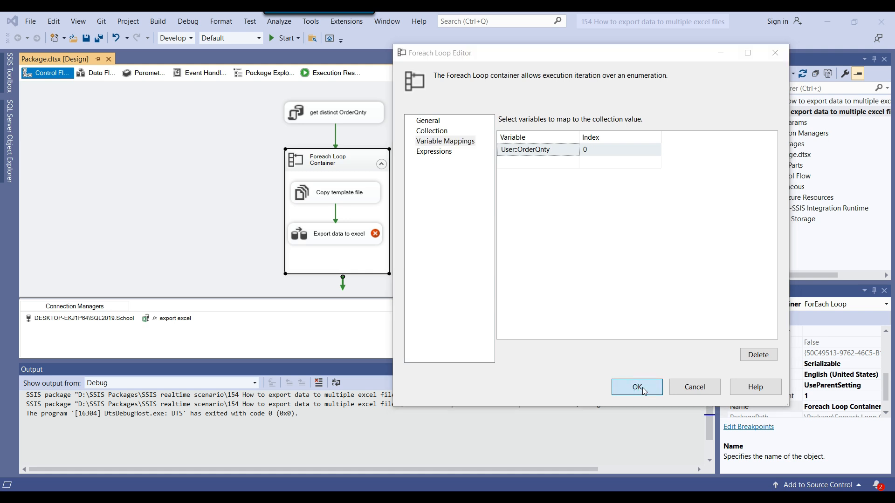
pyautogui.click(519, 200)
pyautogui.click(278, 43)
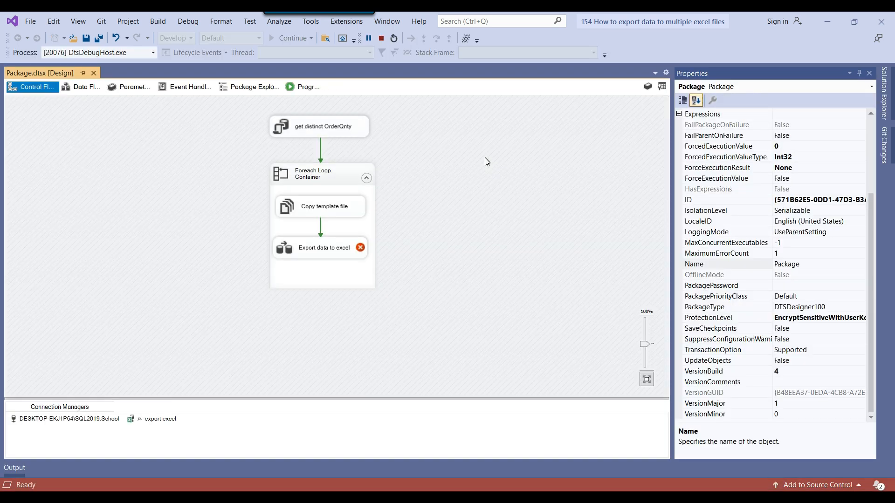
# Open the Export data to excel data flow and arrange the D:\Files folder window alongside it to monitor the files being generated
pyautogui.doubleClick(302, 251)
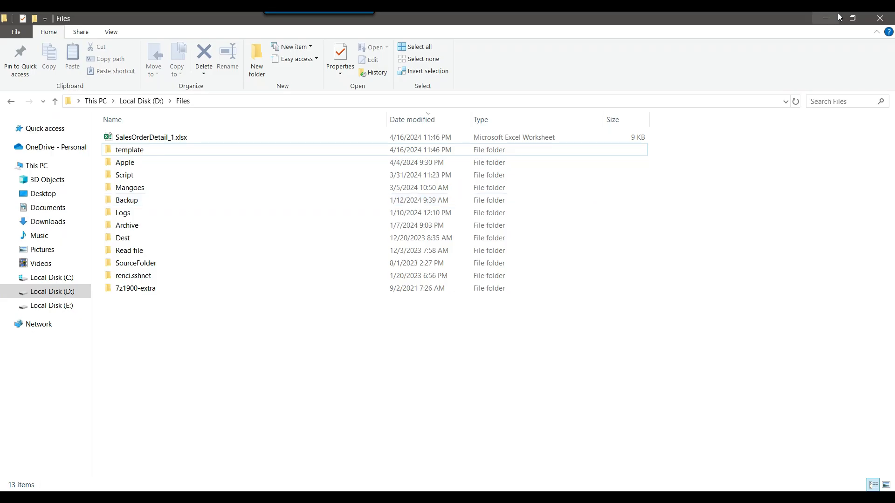
pyautogui.click(855, 21)
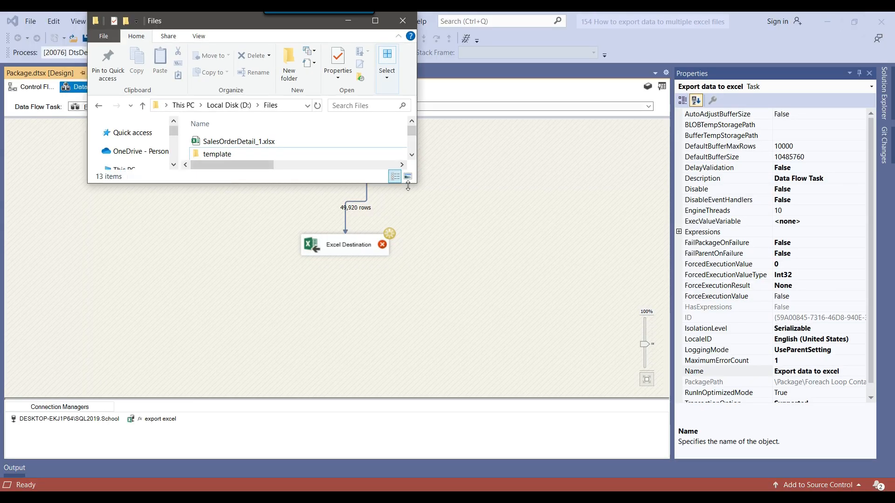
pyautogui.moveTo(416, 183); pyautogui.dragTo(770, 377)
pyautogui.moveTo(415, 21); pyautogui.dragTo(459, 270)
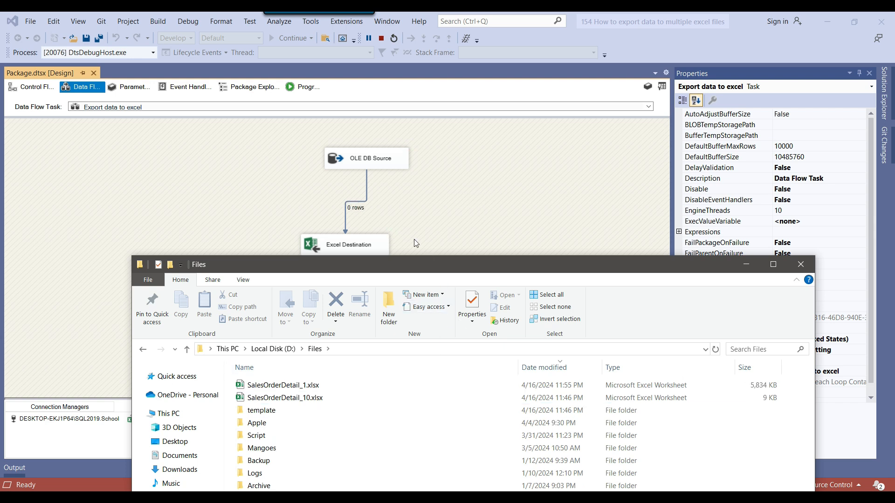
pyautogui.click(773, 266)
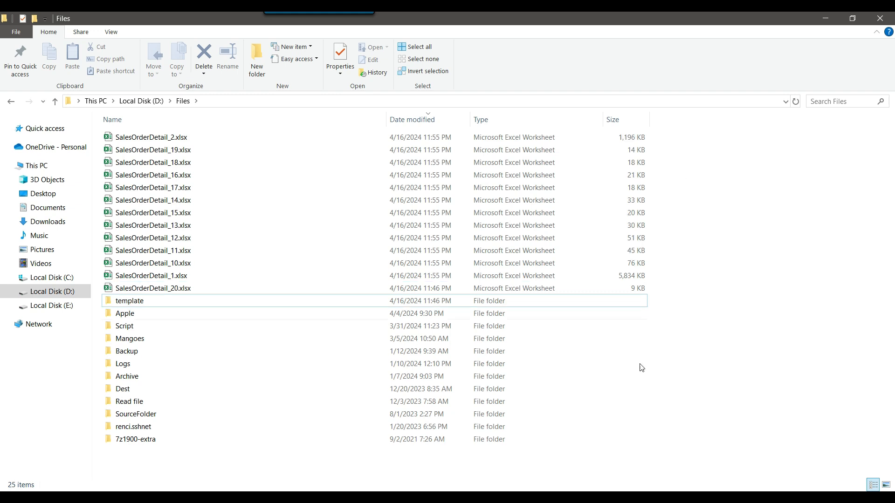
# Switch back to Visual Studio and check the execution status of the control flow tasks
pyautogui.click(608, 497)
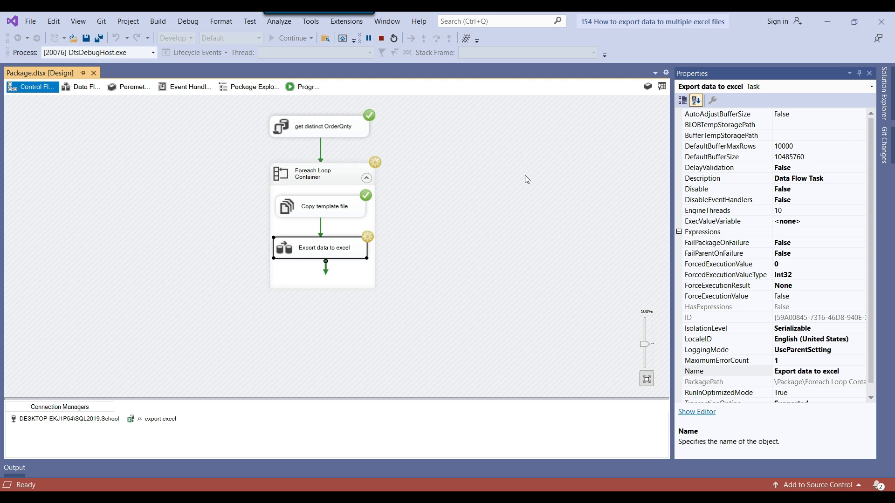
pyautogui.click(317, 207)
pyautogui.click(477, 166)
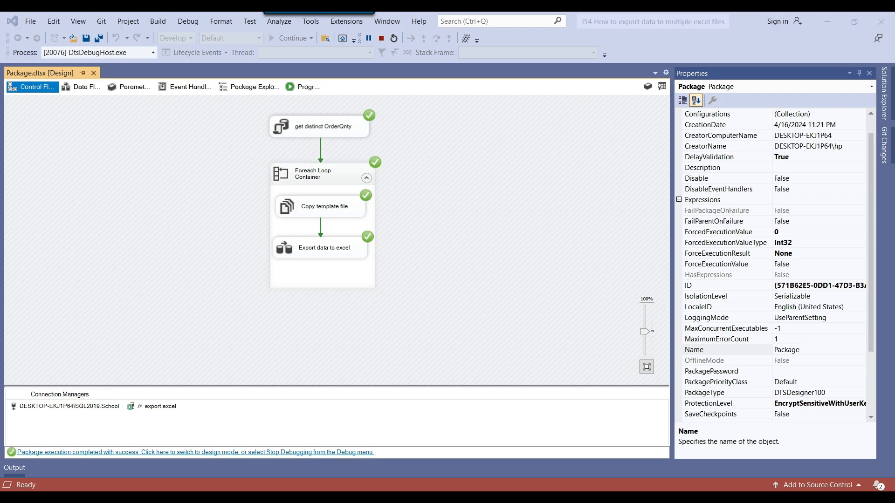
# Select all SalesOrderDetail Excel files in D:\Files and compare their count with the distinct OrderQty query's row count in SQL Server Management Studio
pyautogui.hotkey('alt', 'Tab')
pyautogui.click(186, 138)
pyautogui.scroll(-8, 218, 286)
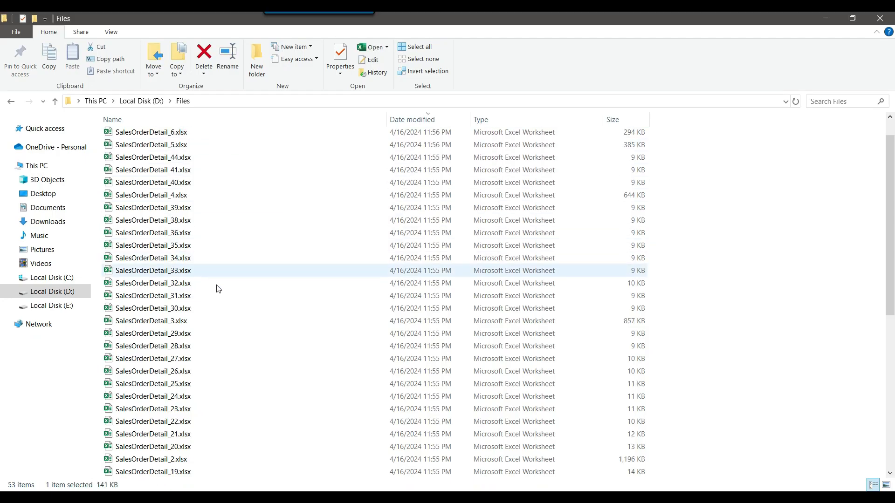
pyautogui.keyDown('shift'); pyautogui.click(186, 346); pyautogui.keyUp('shift')
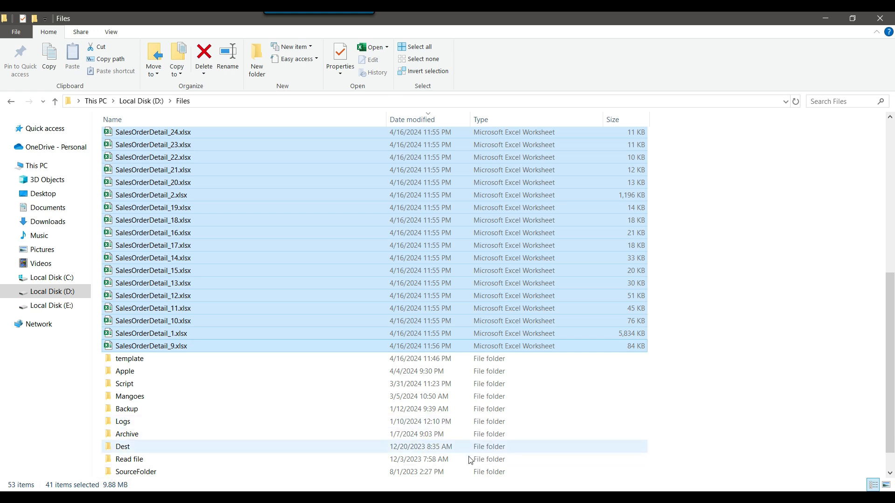
pyautogui.hotkey('alt', 'Tab')
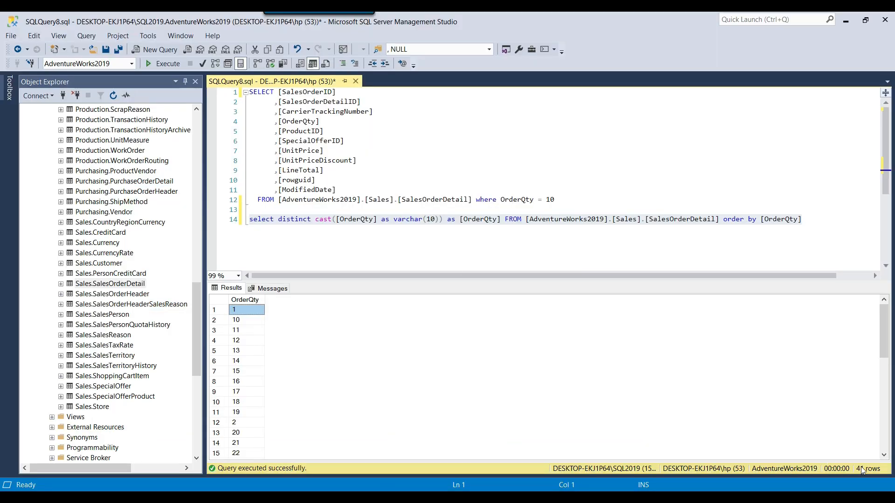
pyautogui.moveTo(884, 329)
pyautogui.mouseDown()
pyautogui.moveTo(884, 406)
pyautogui.moveTo(884, 333)
pyautogui.mouseUp()
# Run only the SalesOrderDetail query filtered on OrderQty = 10 to check its row count
pyautogui.click(574, 202)
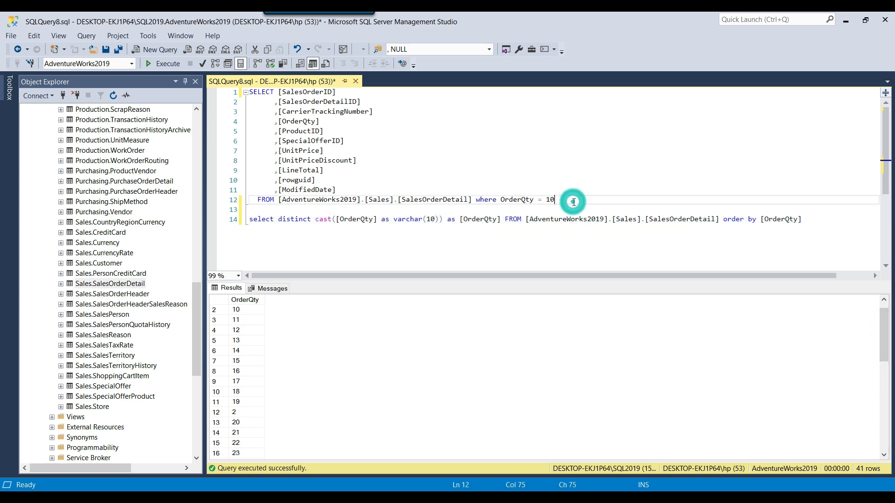
pyautogui.hotkey('ctrl', 'shift', 'Home')
pyautogui.press('F5')
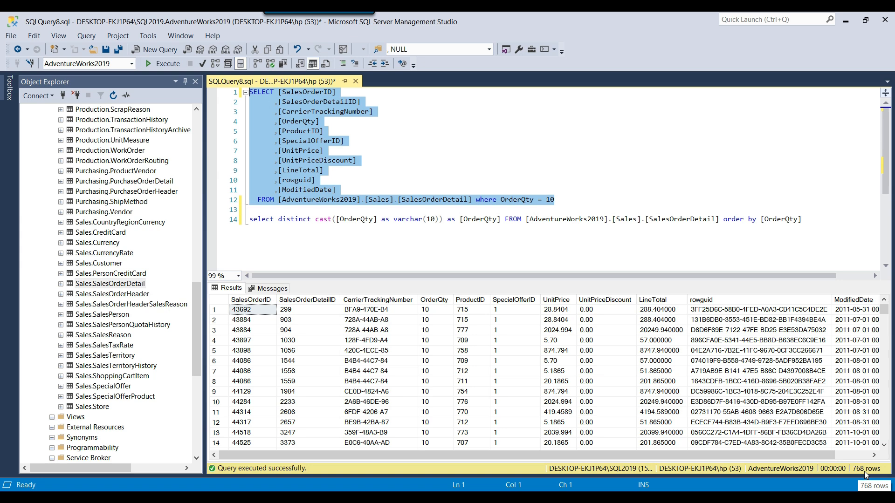
# Switch to the Files folder and open SalesOrderDetail_10.xlsx in Excel
pyautogui.click(327, 498)
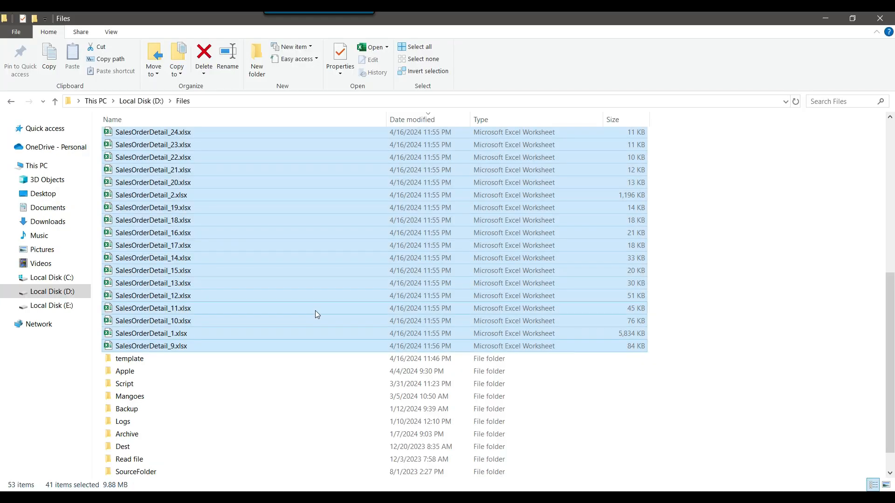
pyautogui.click(244, 307)
pyautogui.click(163, 324)
pyautogui.rightClick(163, 327)
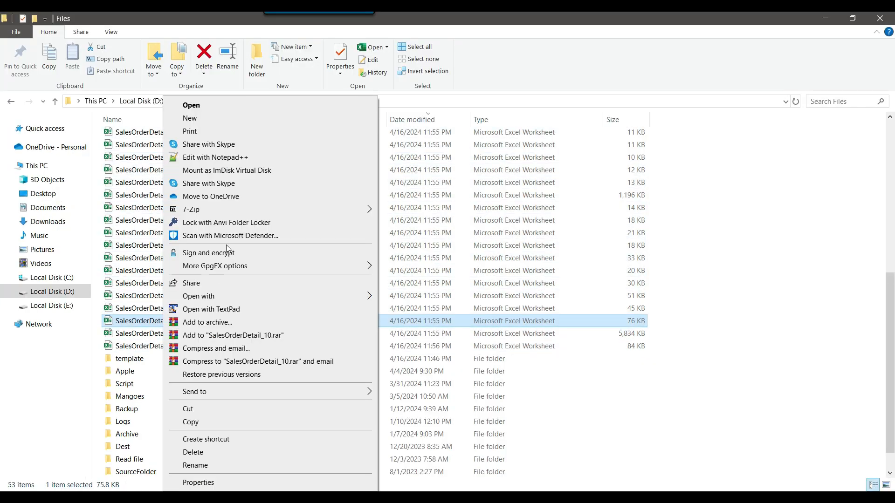
pyautogui.click(193, 105)
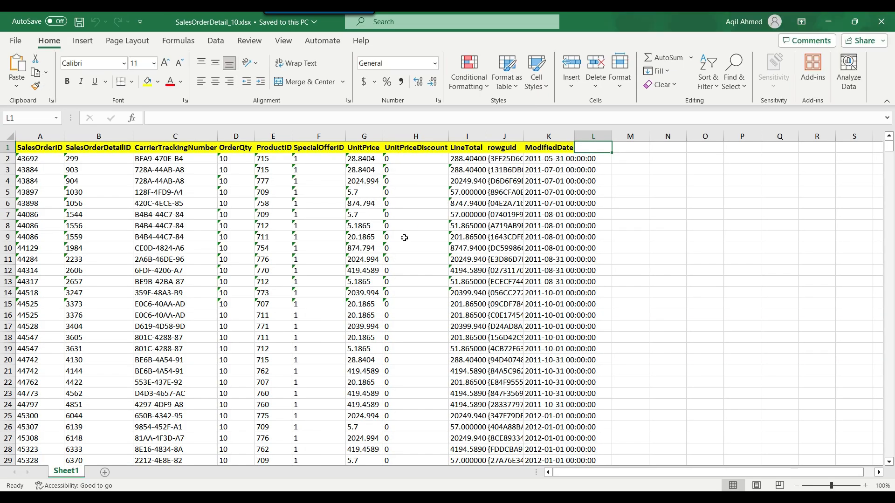
# Go to the last data row of SalesOrderDetail_10.xlsx to check the exported row count, and close the workbook
pyautogui.hotkey('ctrl', 'Home')
pyautogui.press('End')
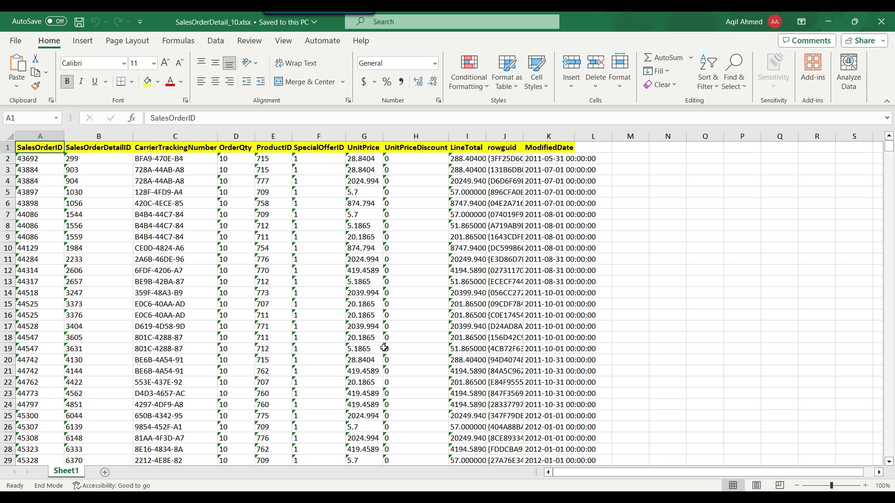
pyautogui.press('Home')
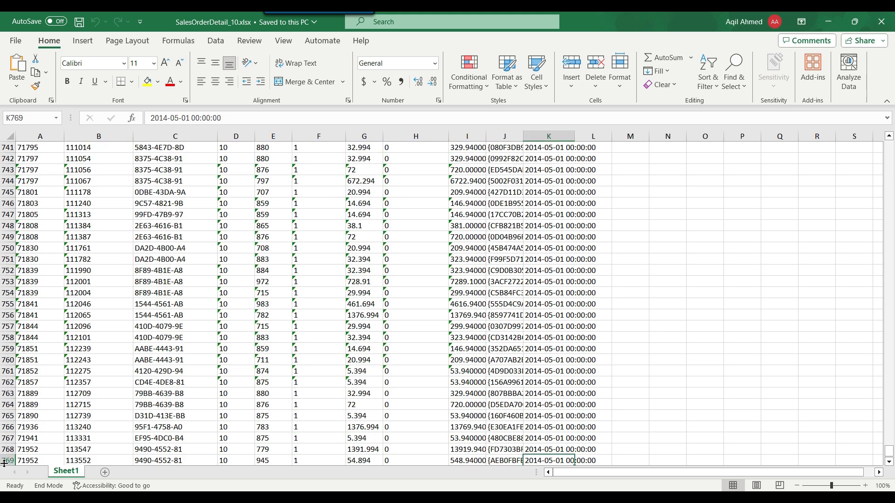
pyautogui.click(33, 460)
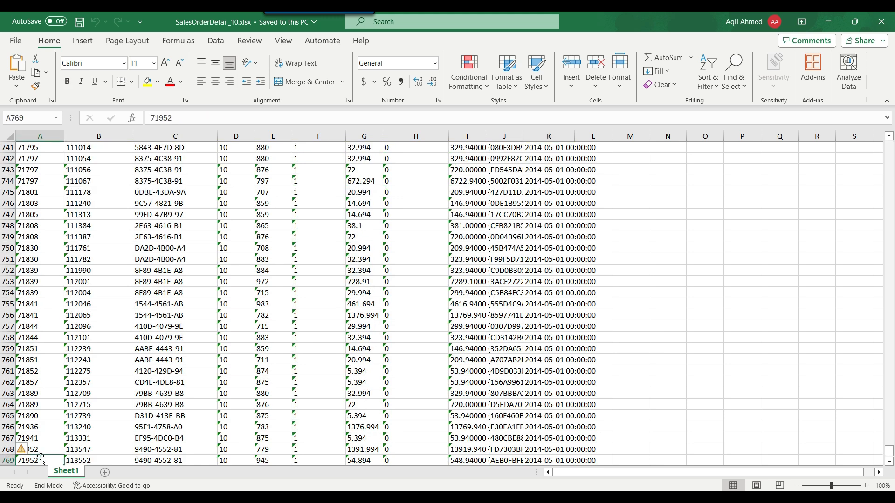
pyautogui.click(96, 461)
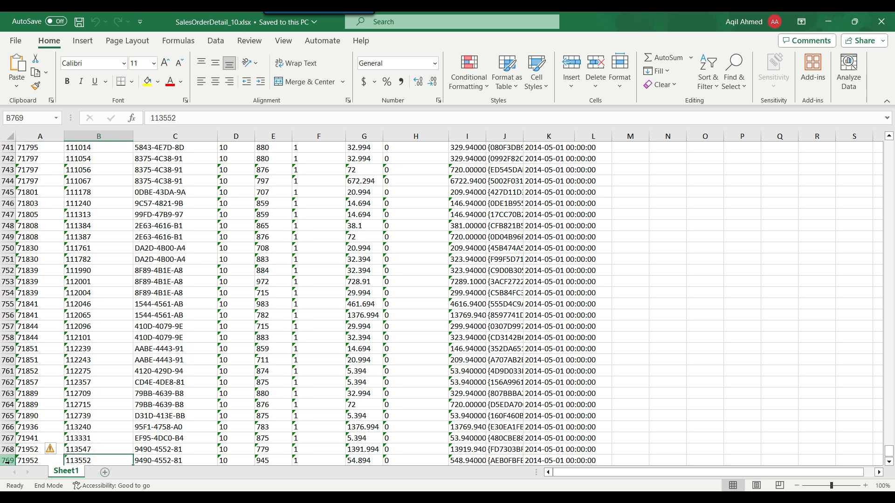
pyautogui.click(881, 22)
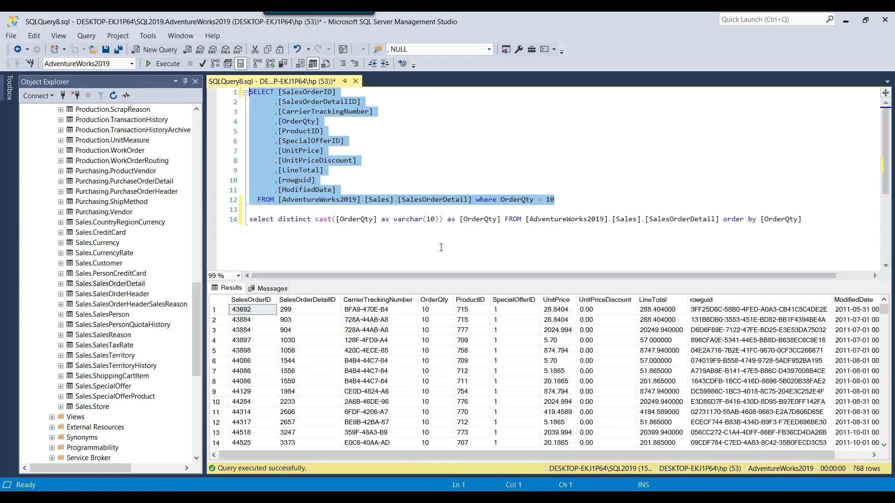
# Change the SalesOrderDetail query's filter to OrderQty = 19 and run only that query
pyautogui.click(562, 197)
pyautogui.moveTo(546, 200); pyautogui.dragTo(565, 199)
pyautogui.write('1')
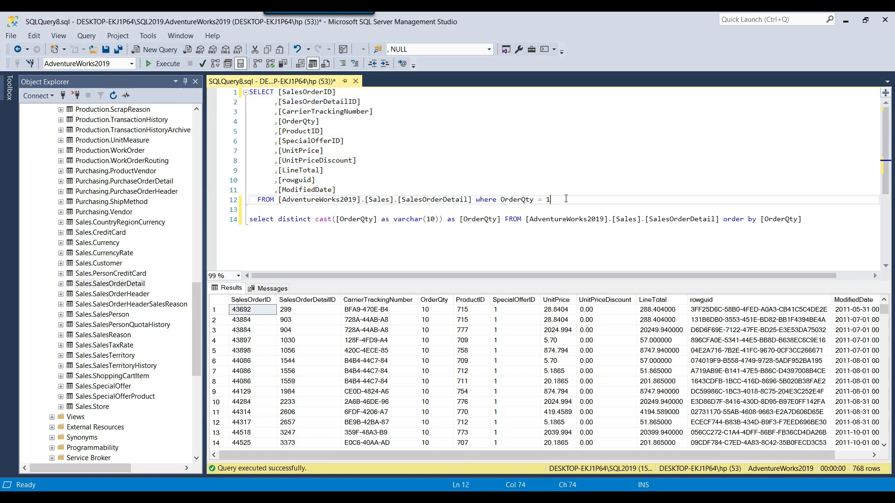
pyautogui.hotkey('ctrl', 'shift', 'Home')
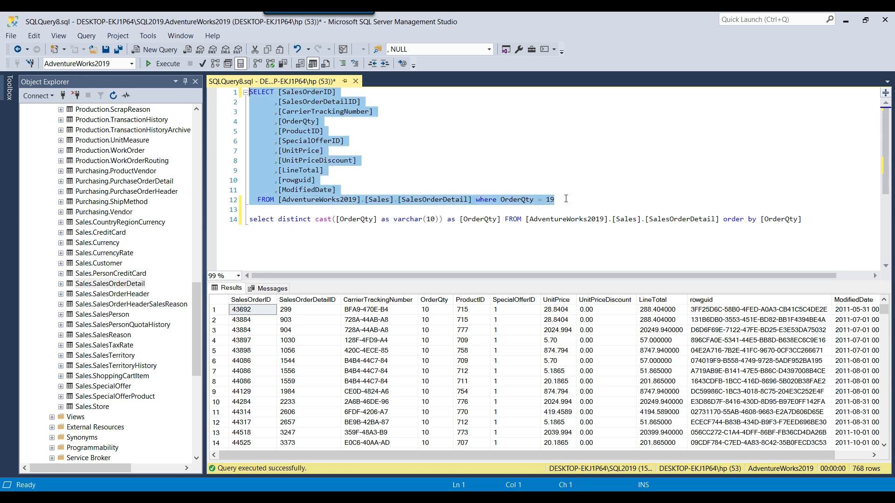
pyautogui.press('F5')
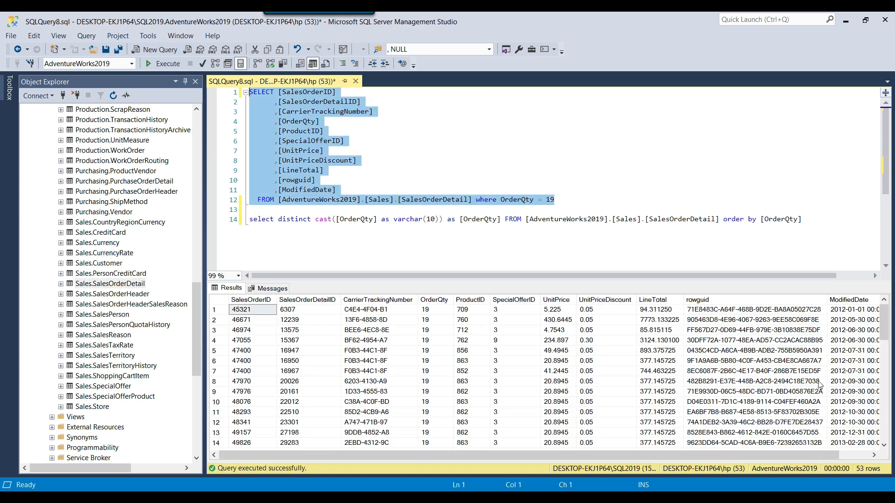
# Open SalesOrderDetail_19.xlsx from the Files folder, check its last data row against the query's row count, and close the workbook
pyautogui.click(252, 497)
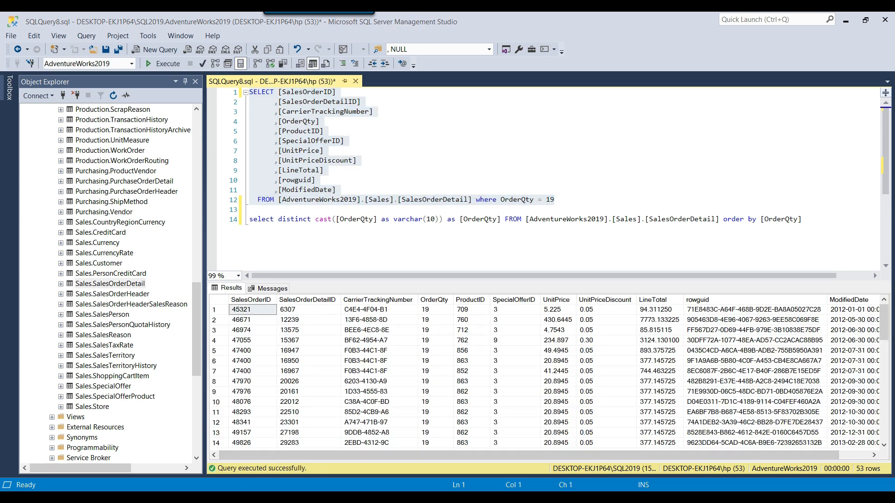
pyautogui.click(180, 223)
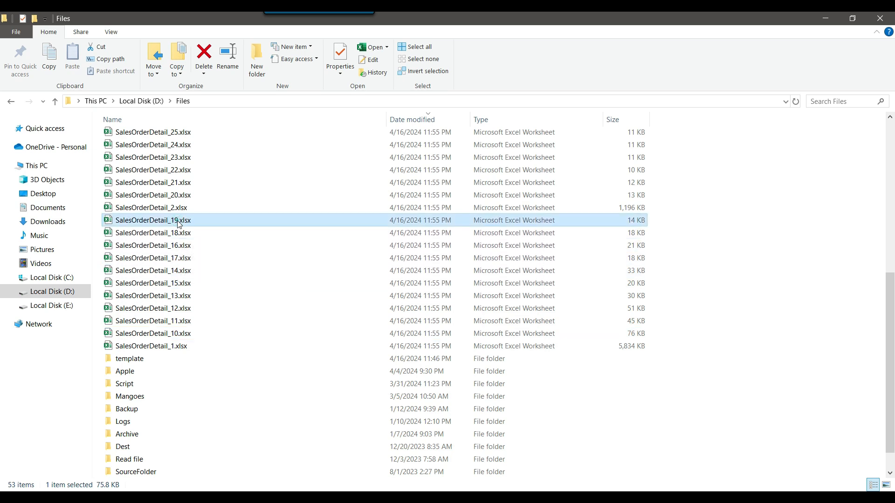
pyautogui.doubleClick(179, 223)
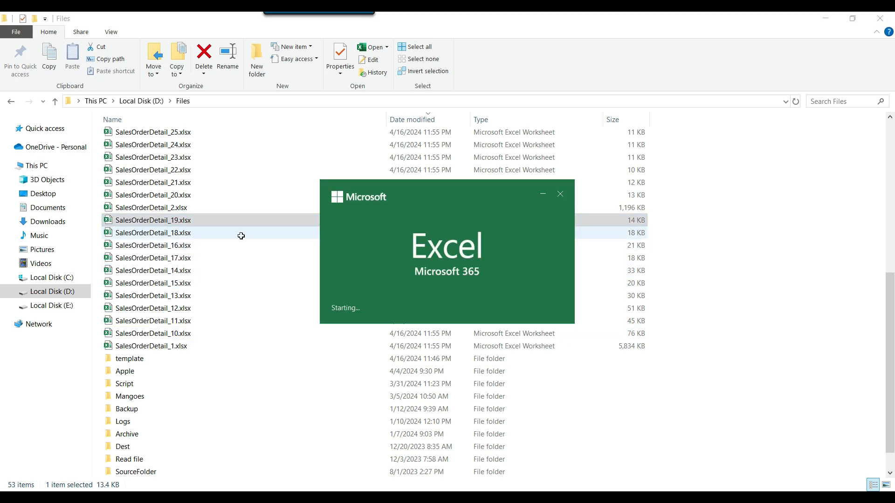
pyautogui.scroll(-11, 329, 276)
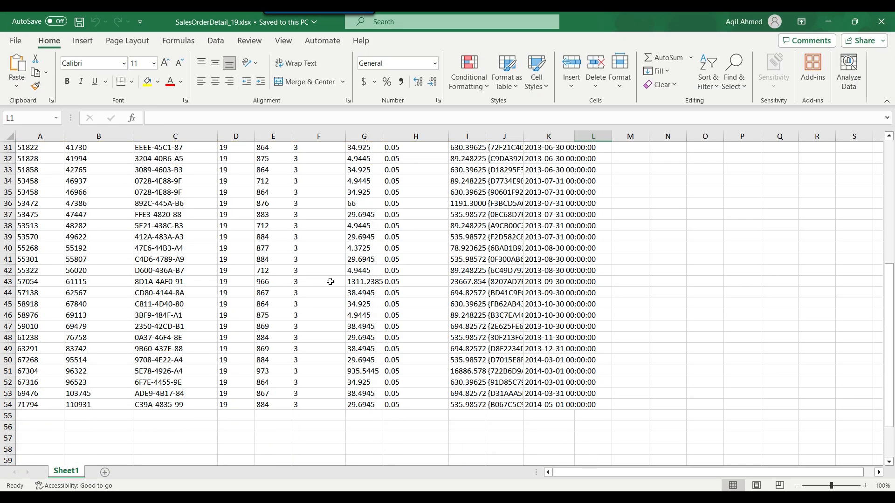
pyautogui.click(41, 373)
pyautogui.hotkey('ctrl', 'Home')
pyautogui.hotkey('ctrl', 'End')
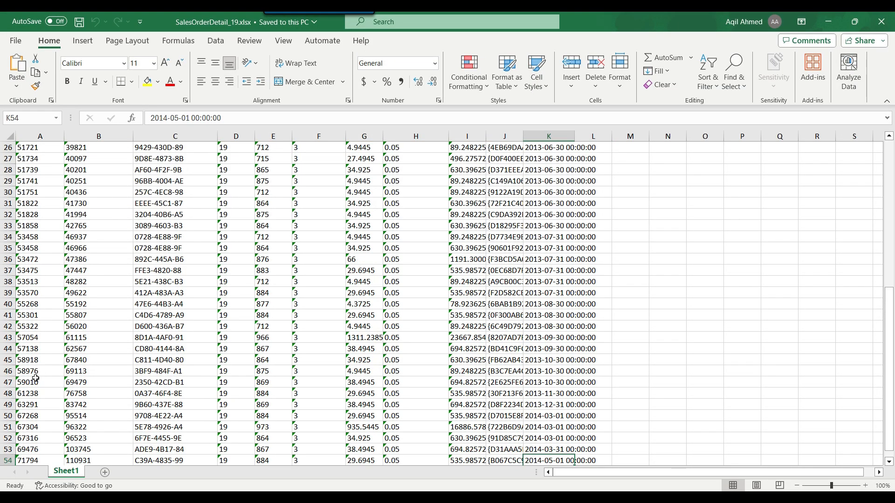
pyautogui.click(881, 21)
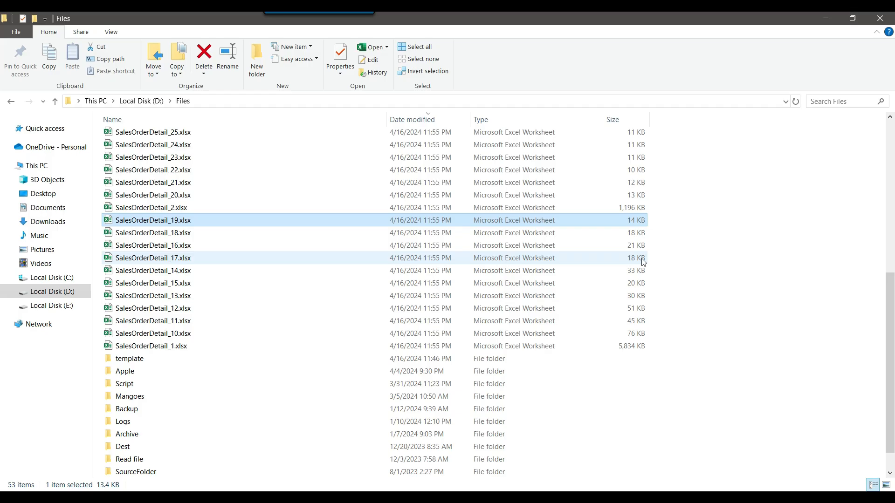
# Review the list of generated Excel files in the Files folder, and switch back to the package in Visual Studio
pyautogui.click(730, 241)
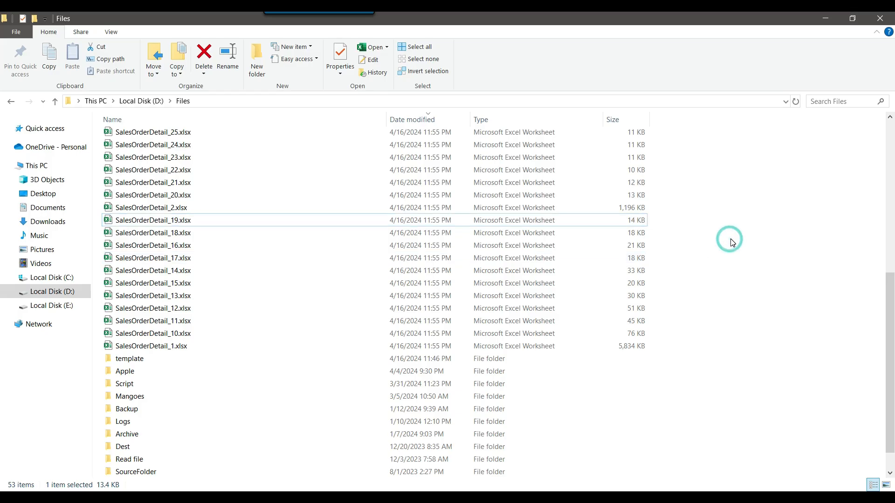
pyautogui.scroll(8, 733, 243)
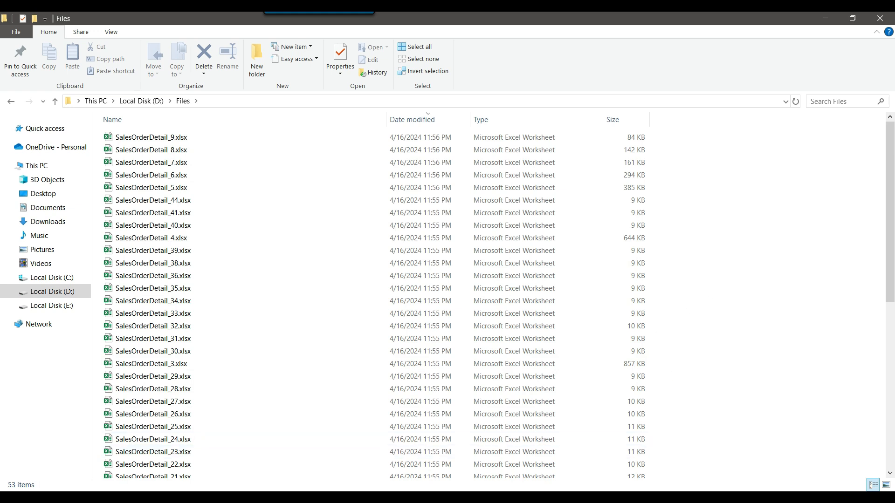
pyautogui.click(625, 497)
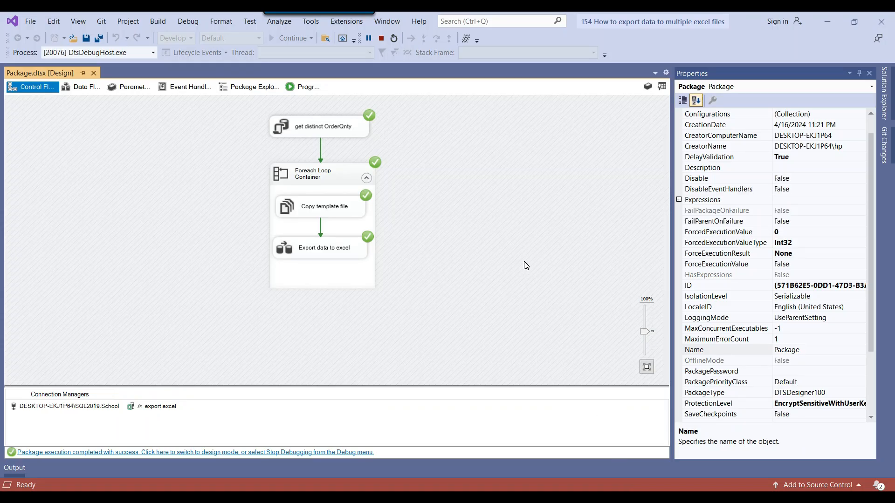